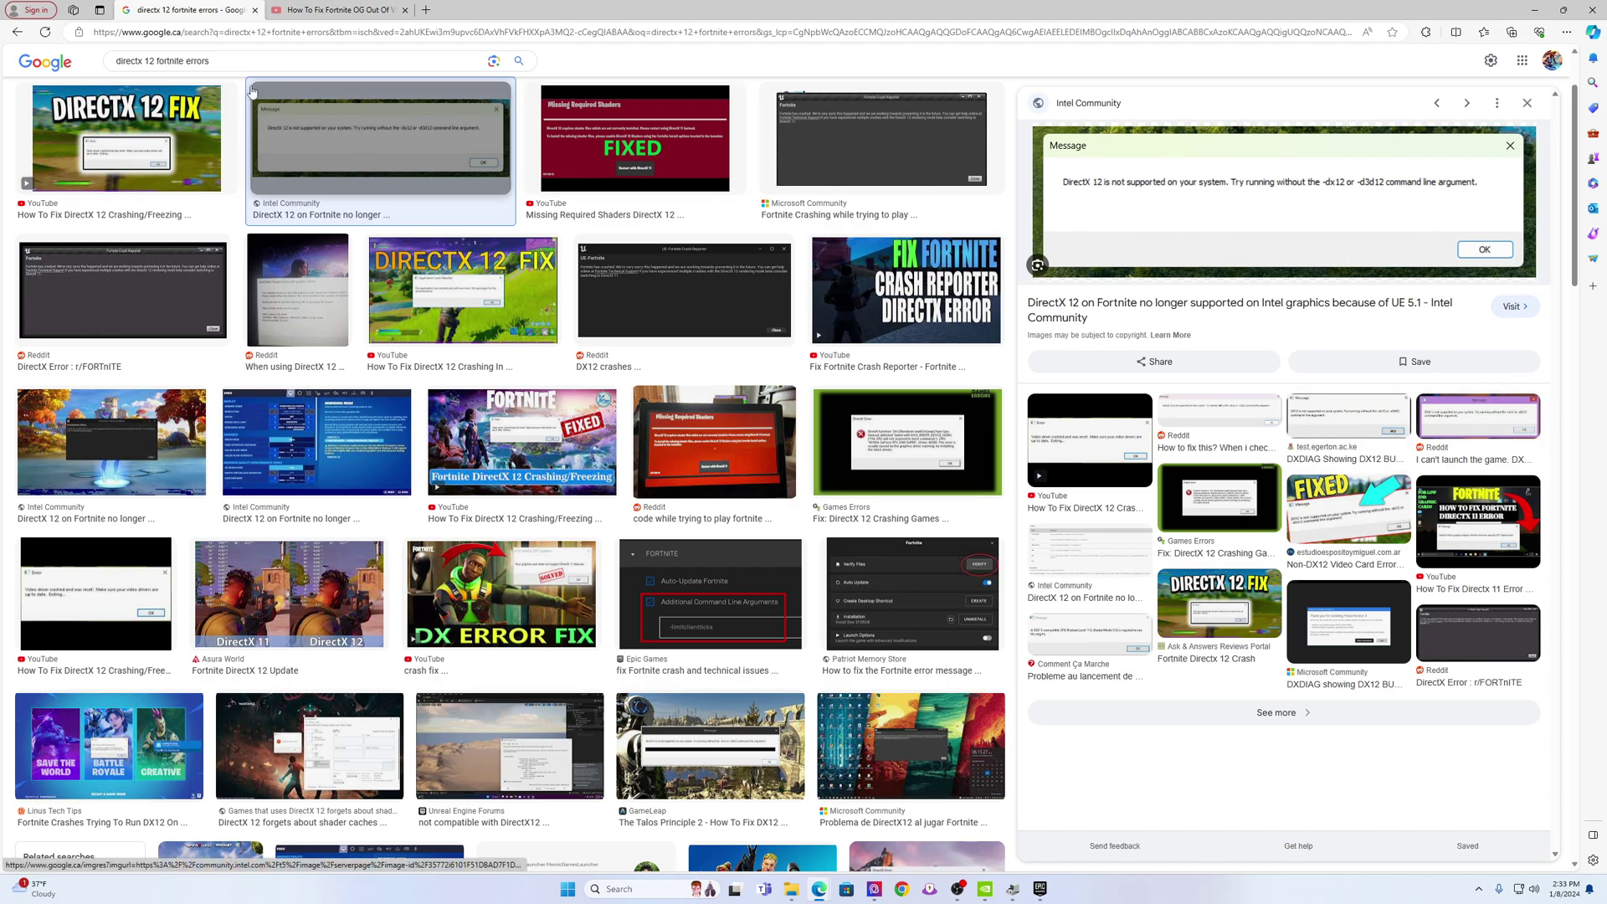
Play the "How To Fix Fortnite OG Out Of Video Memory - 2023" video, pause at the -dx11 launch option, and close it.
{"action": "left_click", "coordinate": [318, 10]}
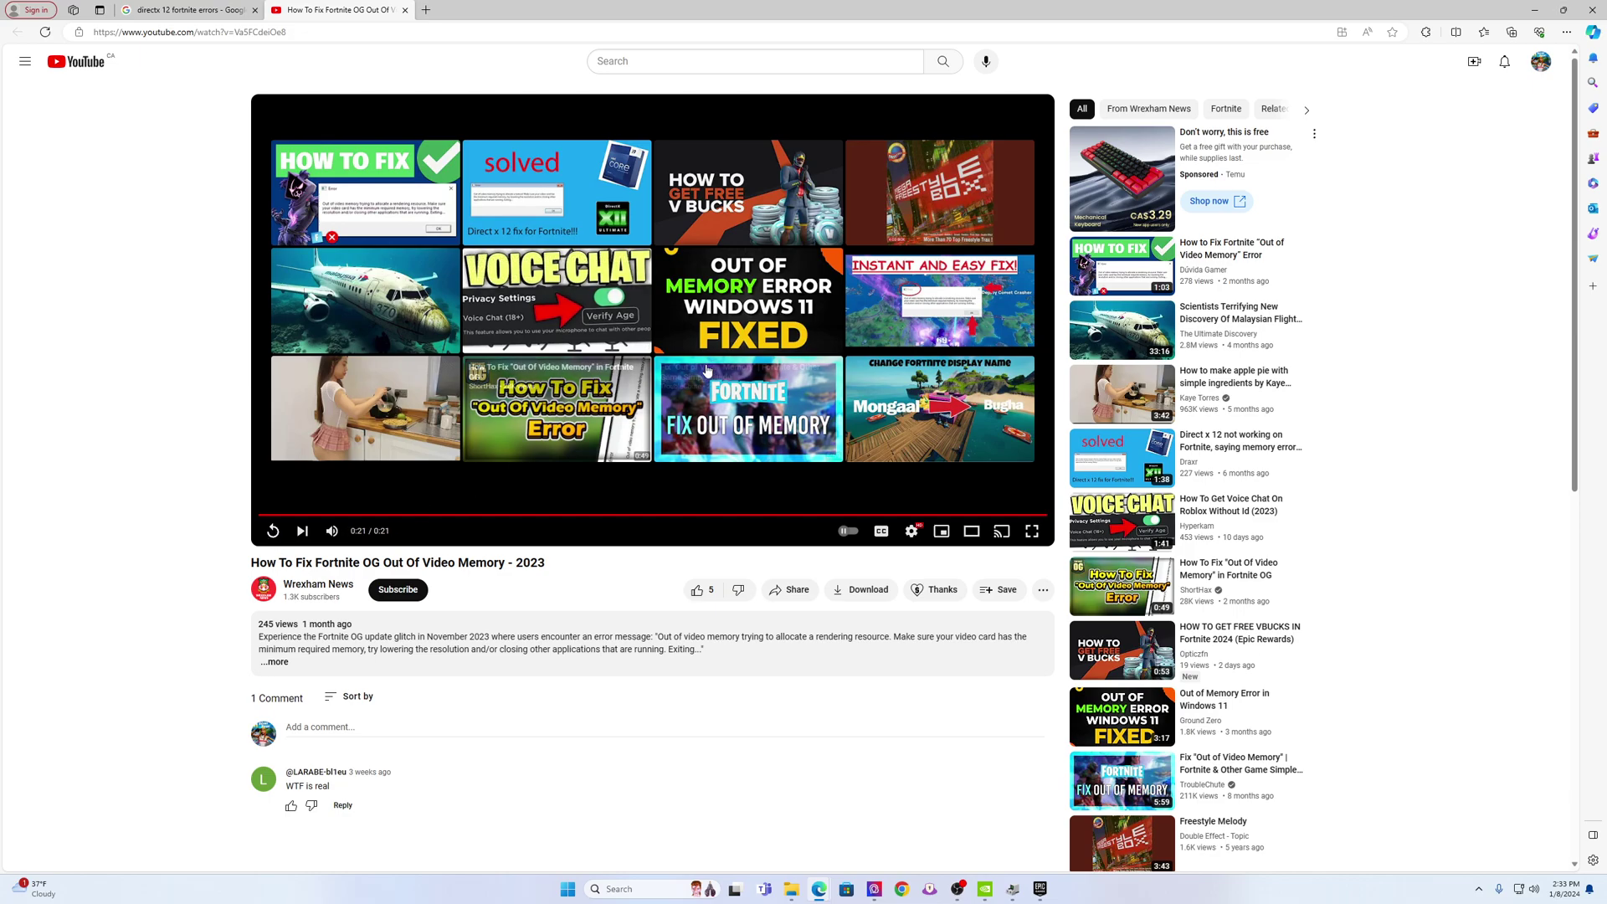
{"action": "left_click", "coordinate": [269, 531]}
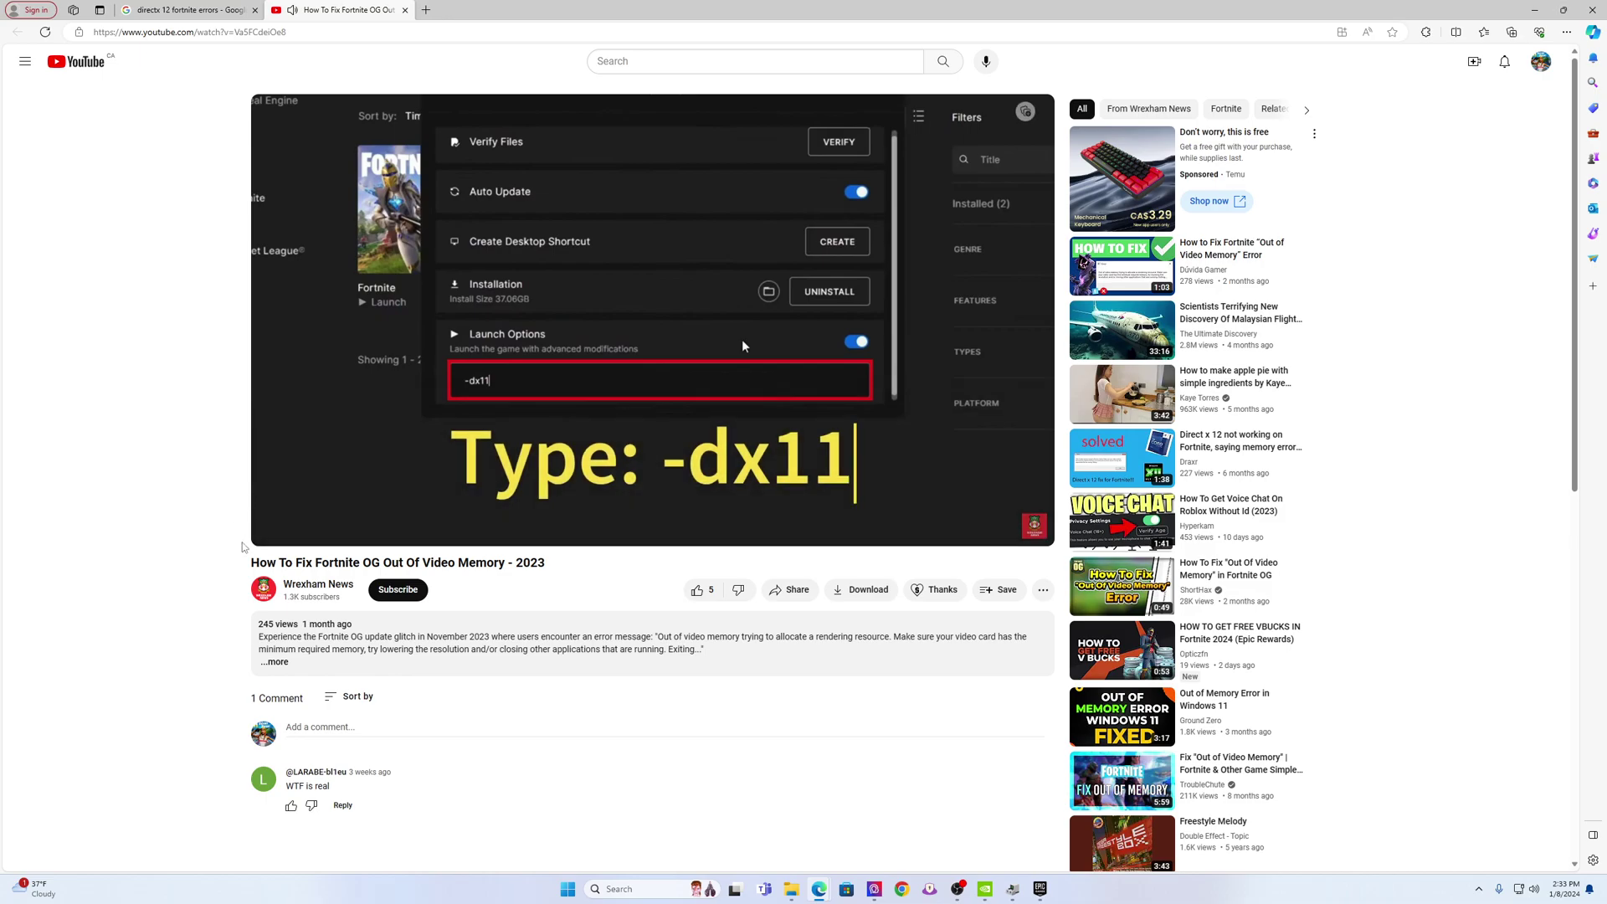
{"action": "left_click", "coordinate": [272, 531]}
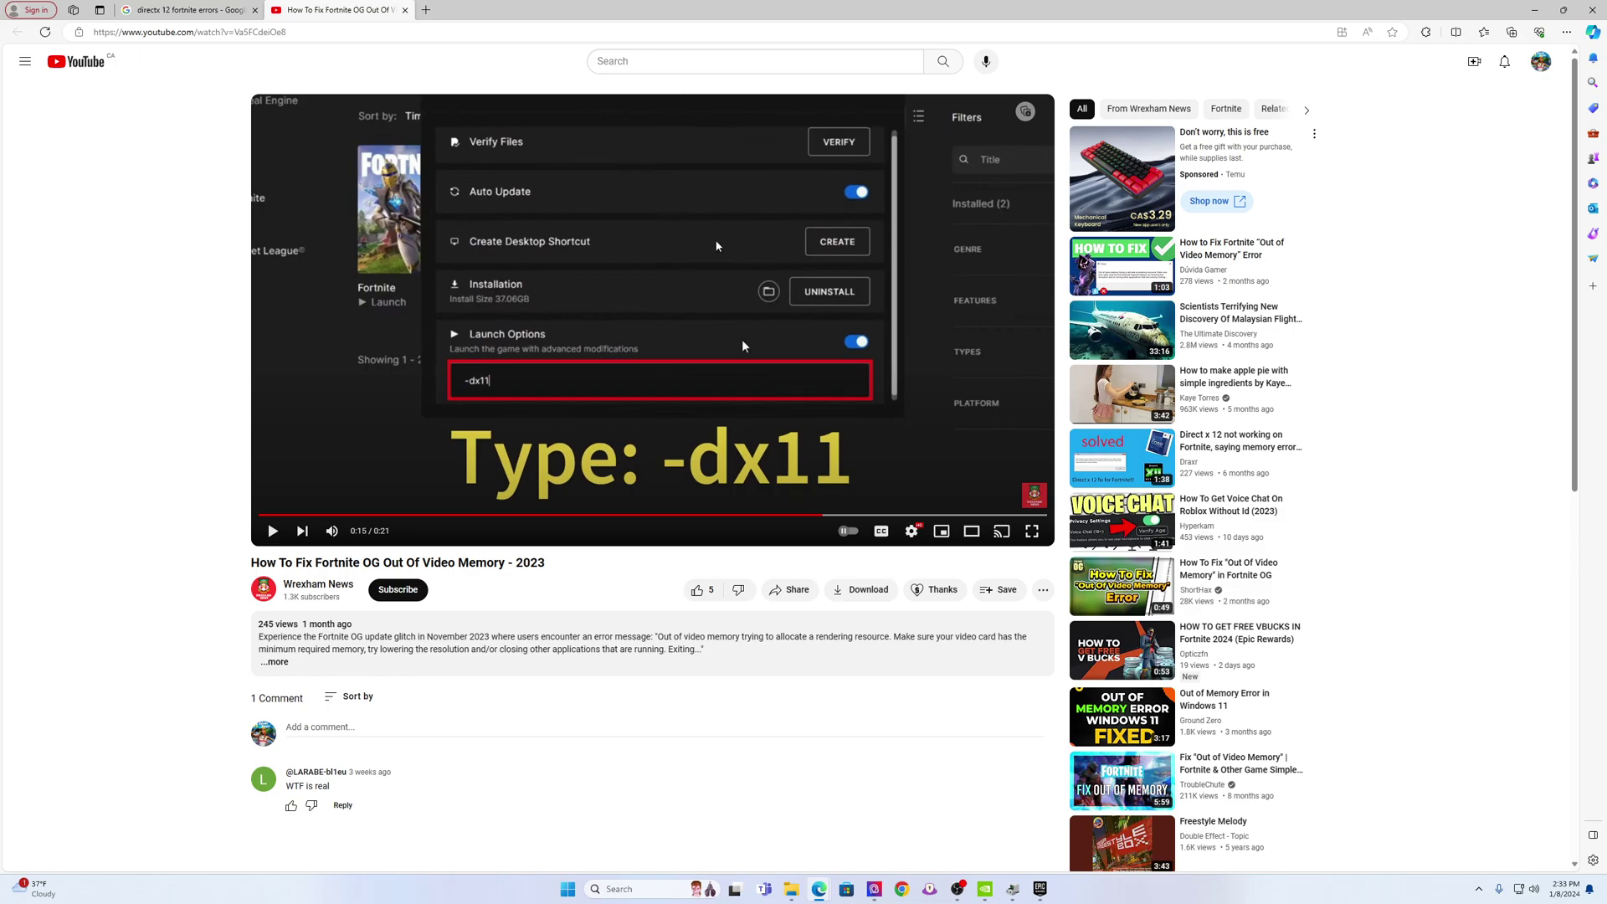
{"action": "key", "text": "ctrl+w"}
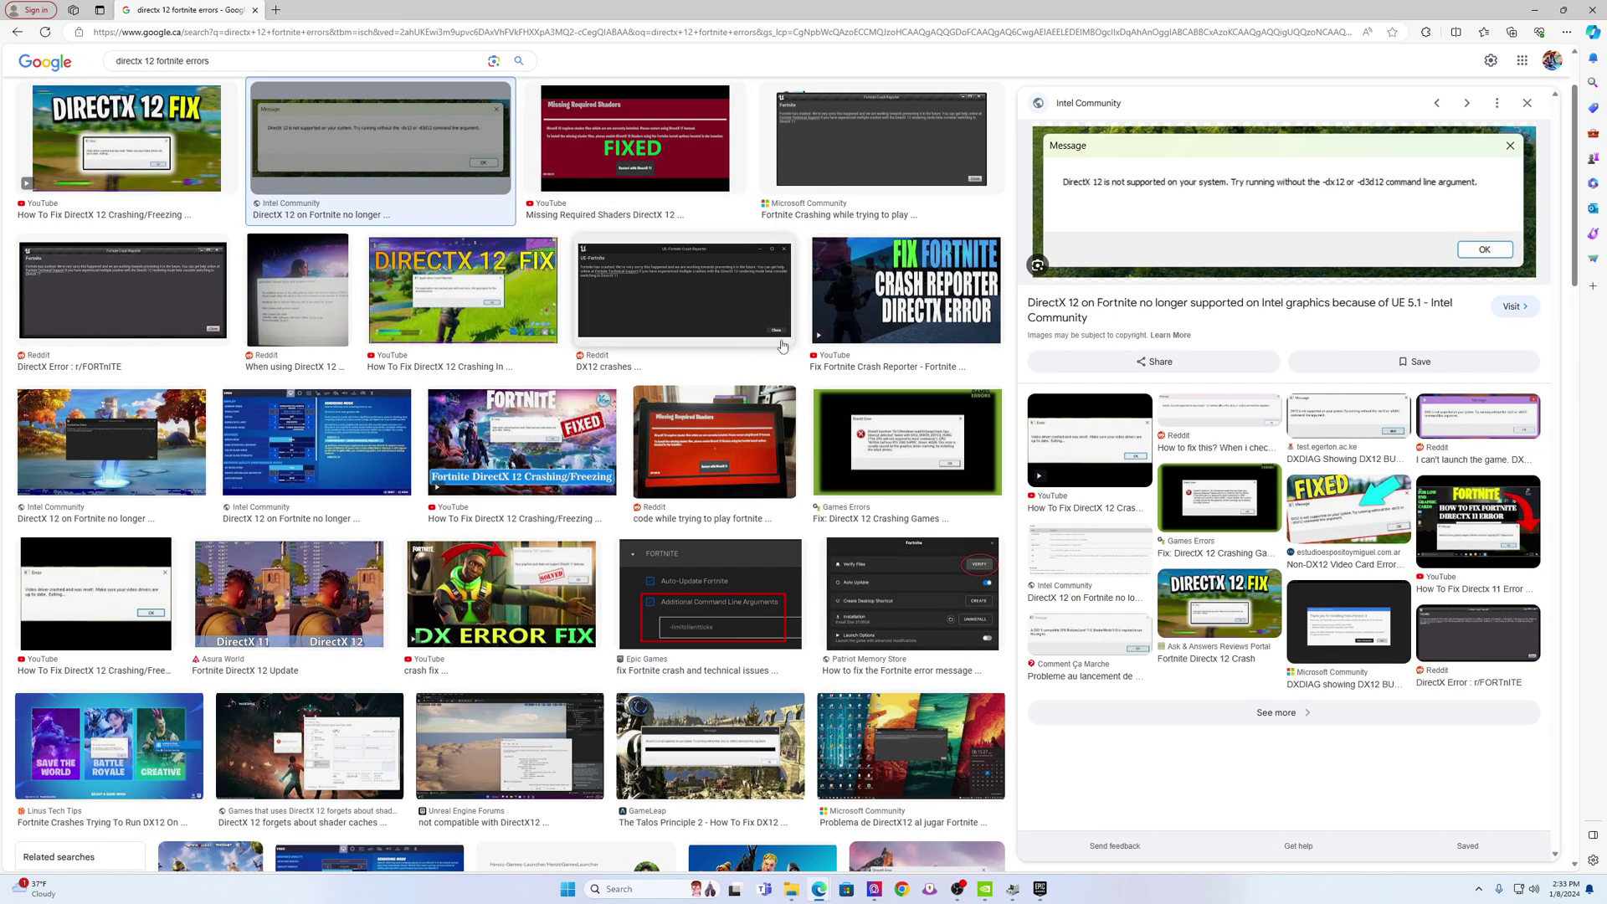
Bring up the open browser window with NVIDIA's DirectX 12 Technology page.
{"action": "key", "text": "alt+Left"}
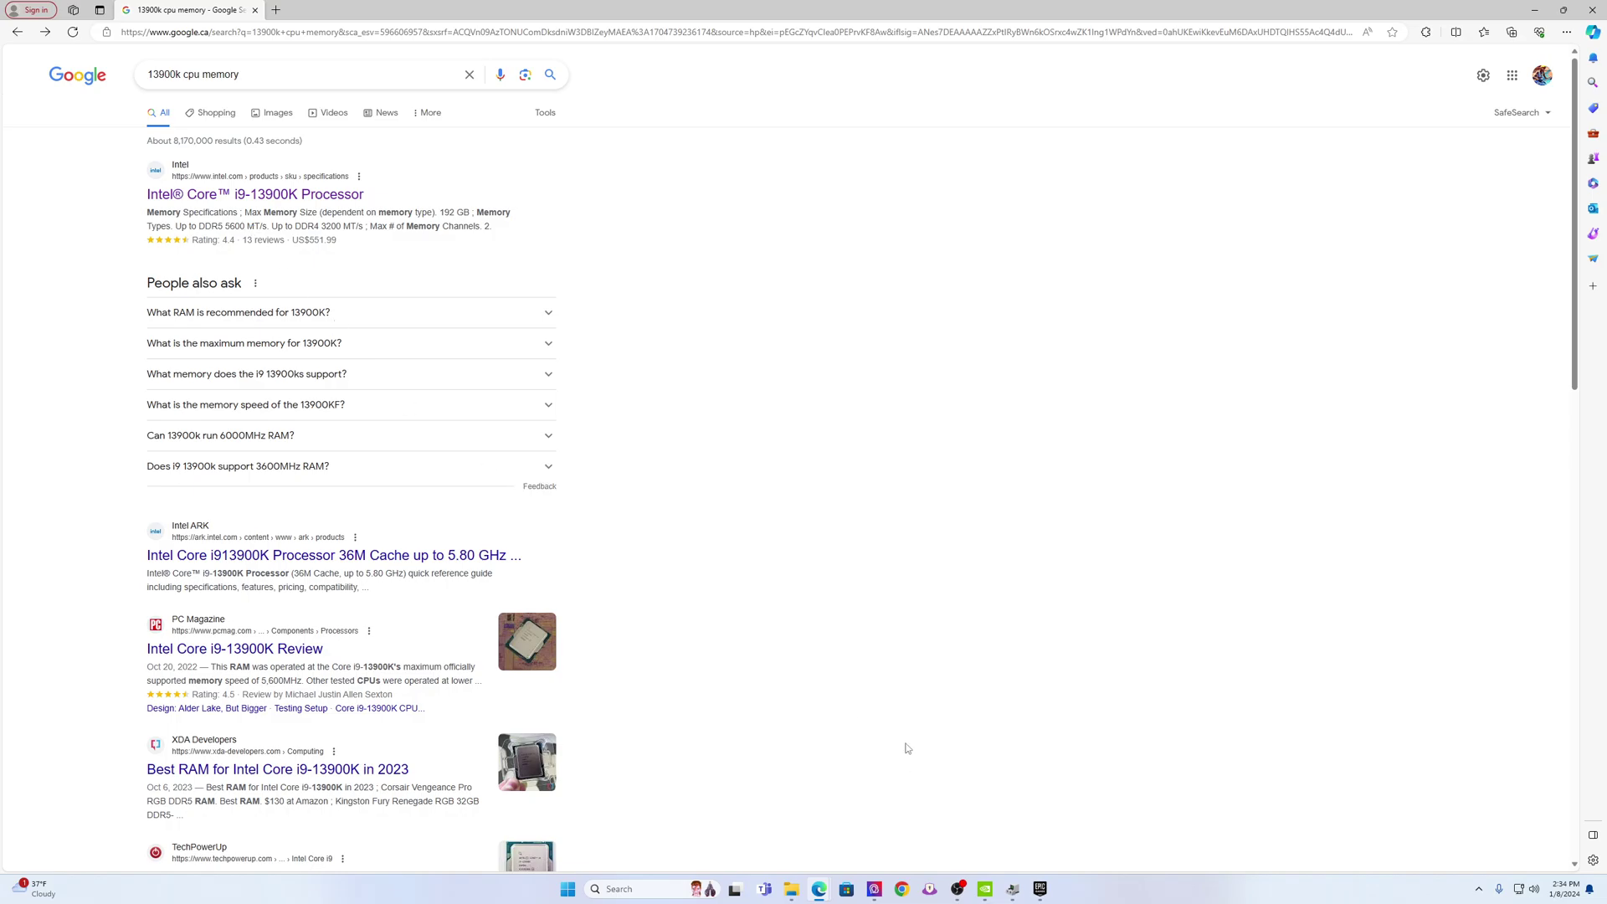
{"action": "mouse_move", "coordinate": [981, 898]}
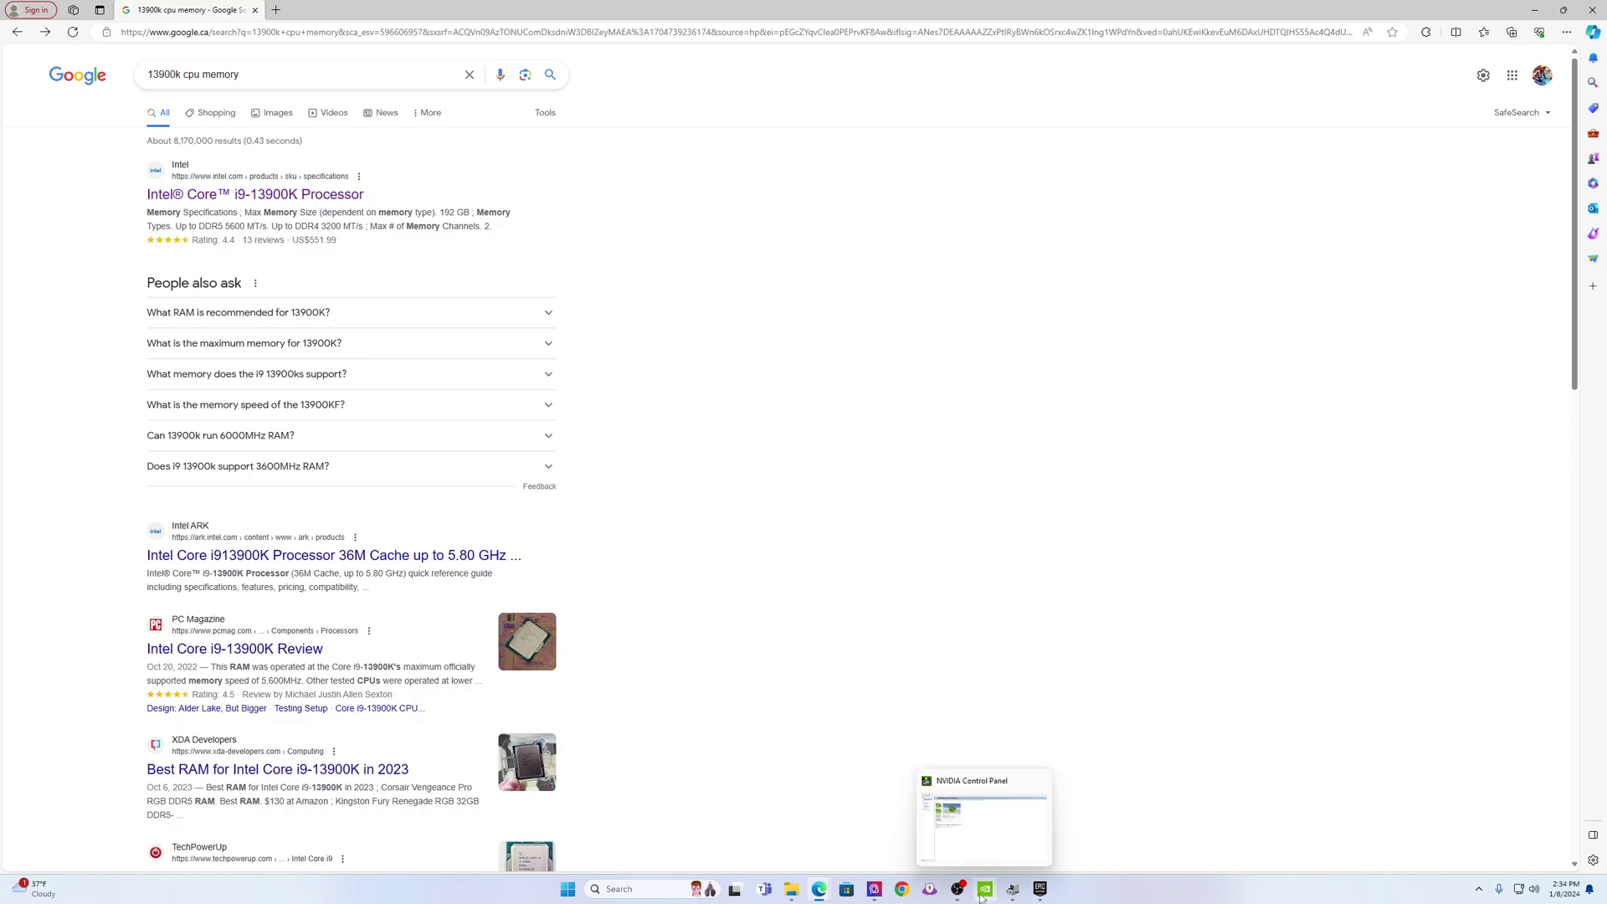
{"action": "mouse_move", "coordinate": [819, 891]}
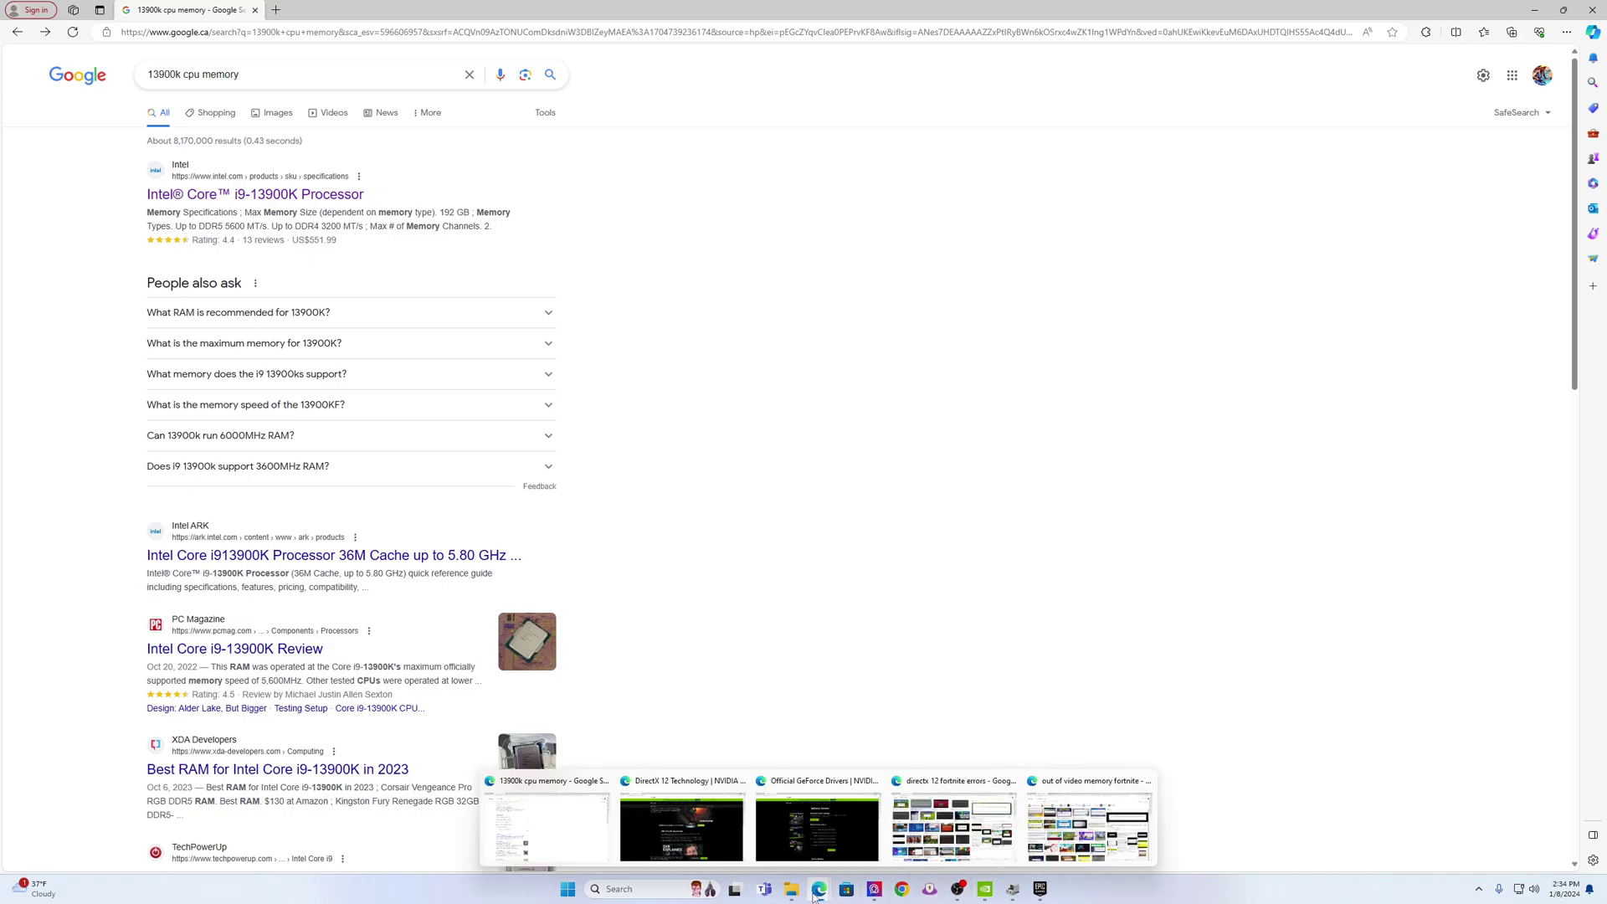
{"action": "left_click", "coordinate": [686, 838]}
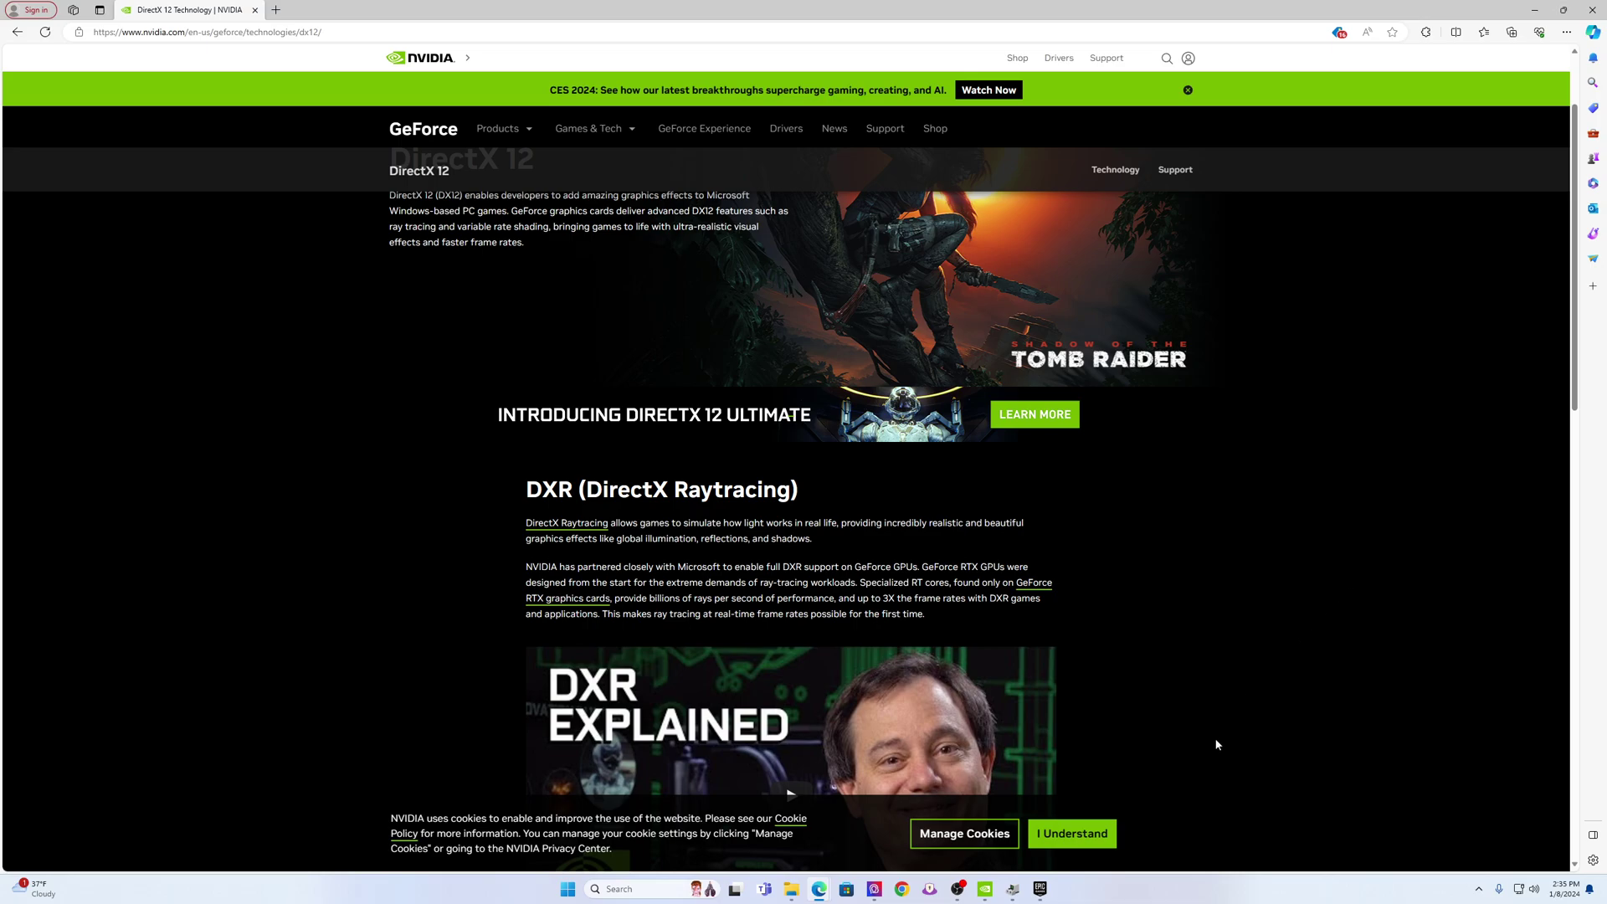
Switch to NVIDIA Control Panel and show the global settings under Manage 3D Settings.
{"action": "left_click", "coordinate": [985, 889]}
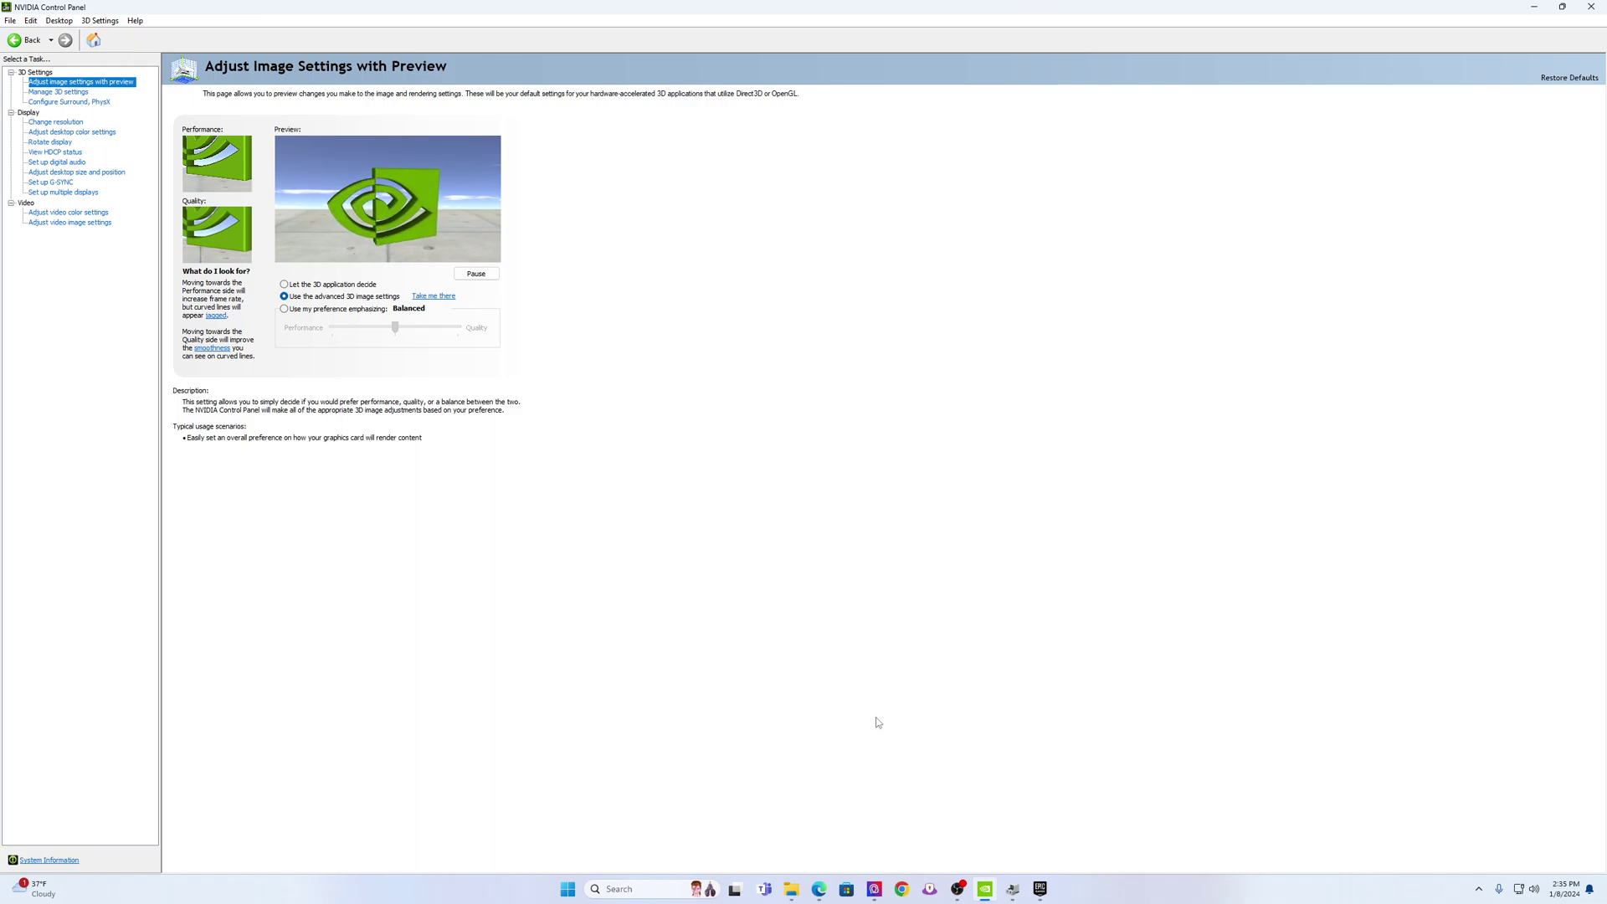
{"action": "left_click", "coordinate": [656, 892]}
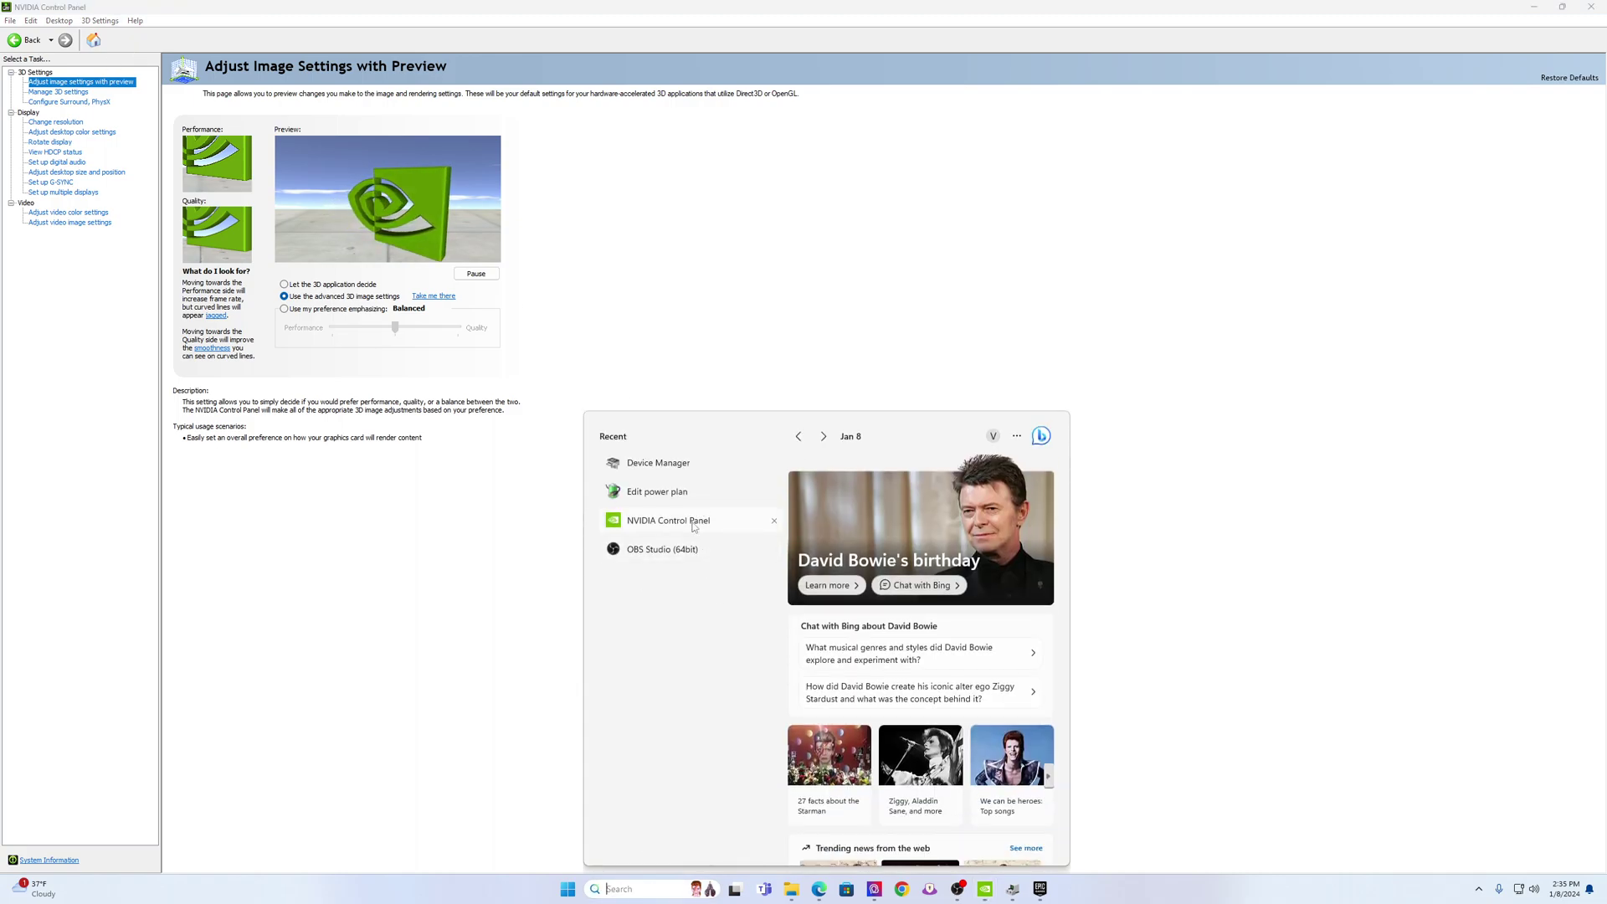
{"action": "left_click", "coordinate": [319, 705]}
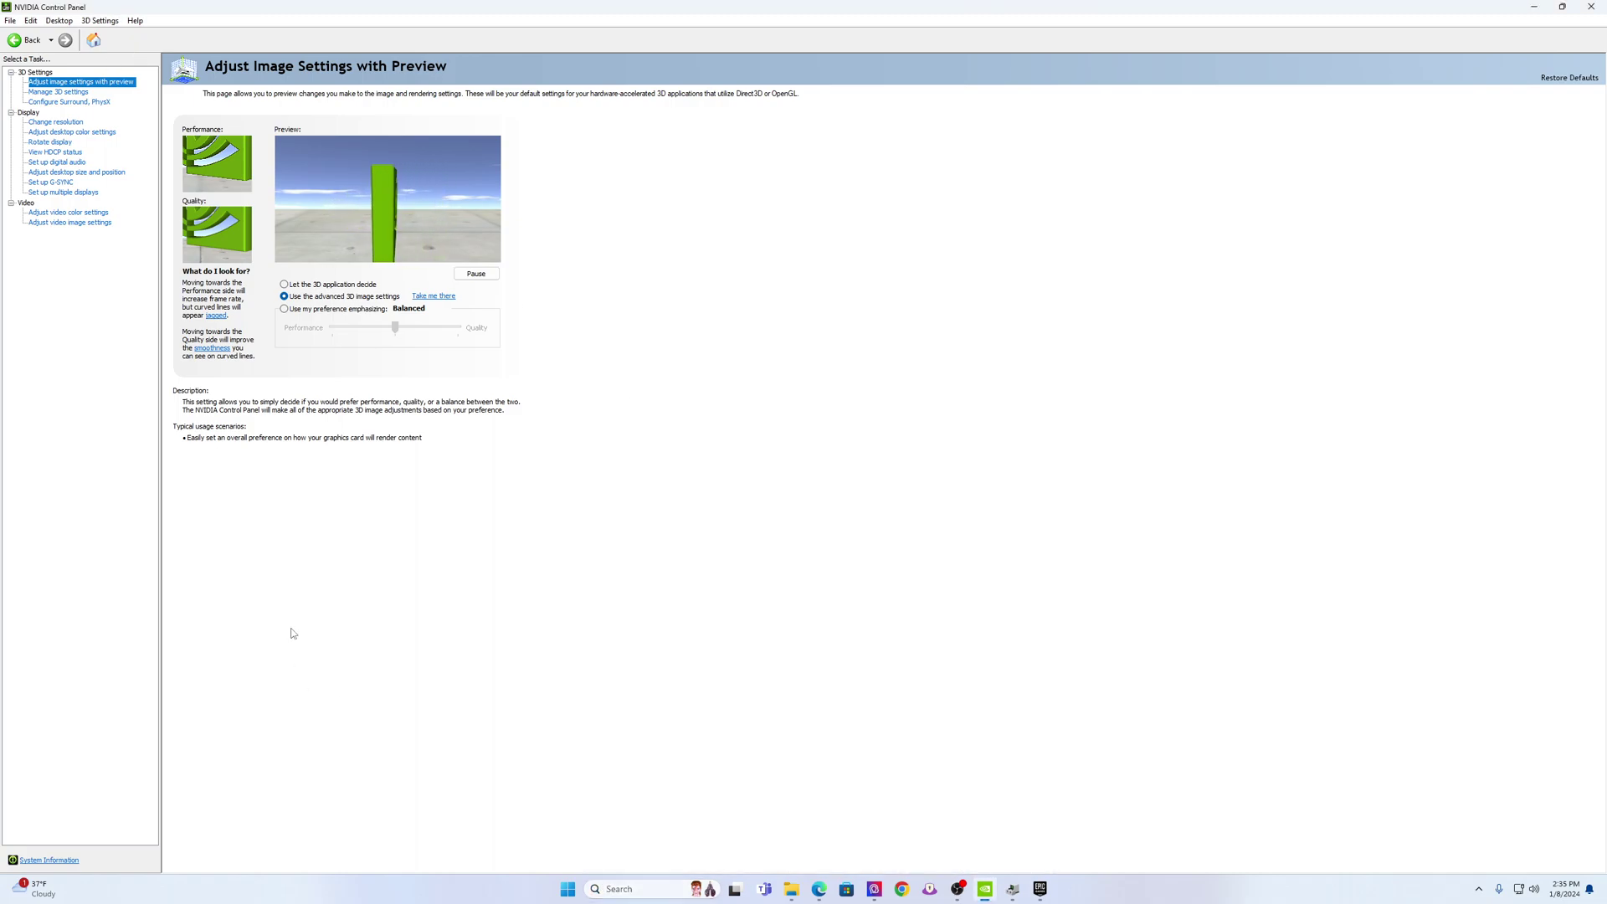
{"action": "left_click", "coordinate": [99, 87]}
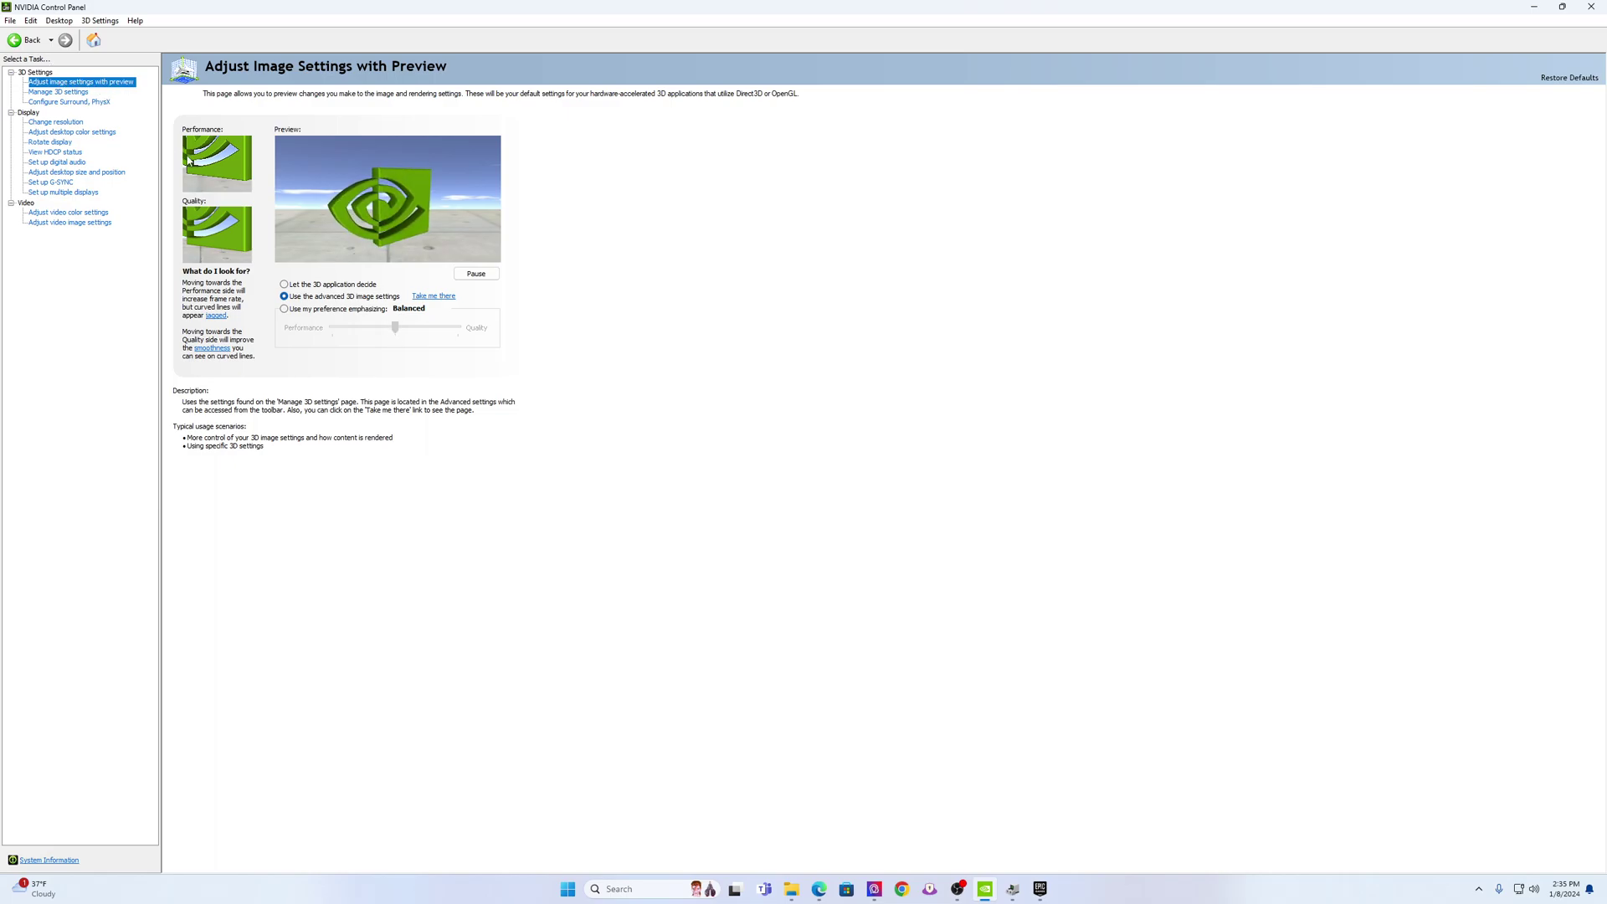
{"action": "left_click", "coordinate": [61, 94]}
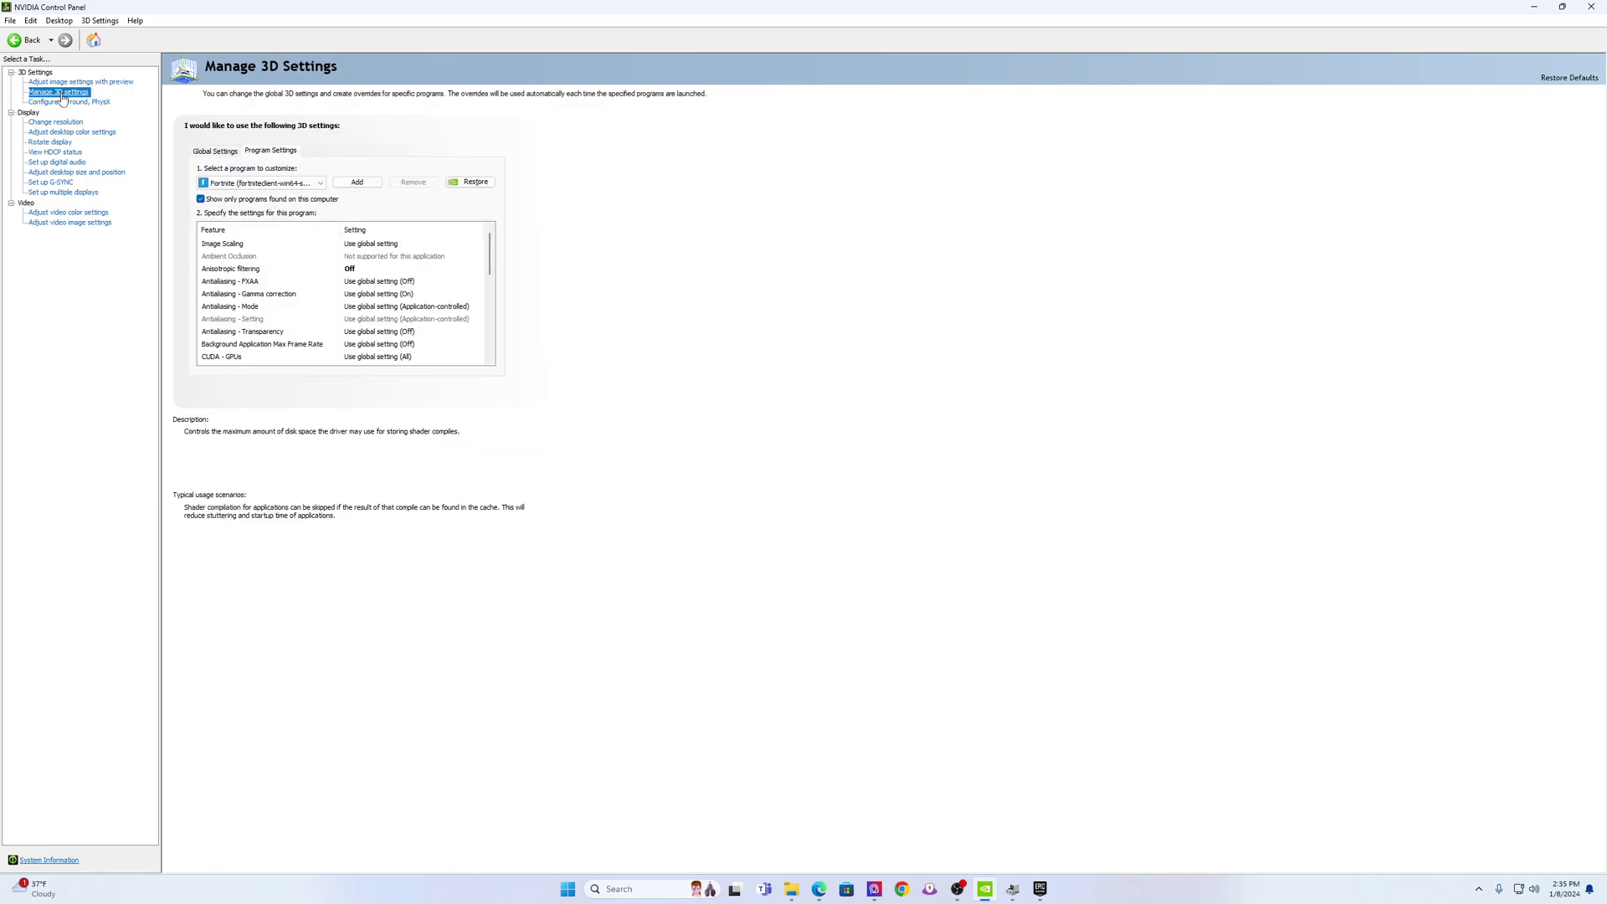
{"action": "left_click", "coordinate": [202, 149]}
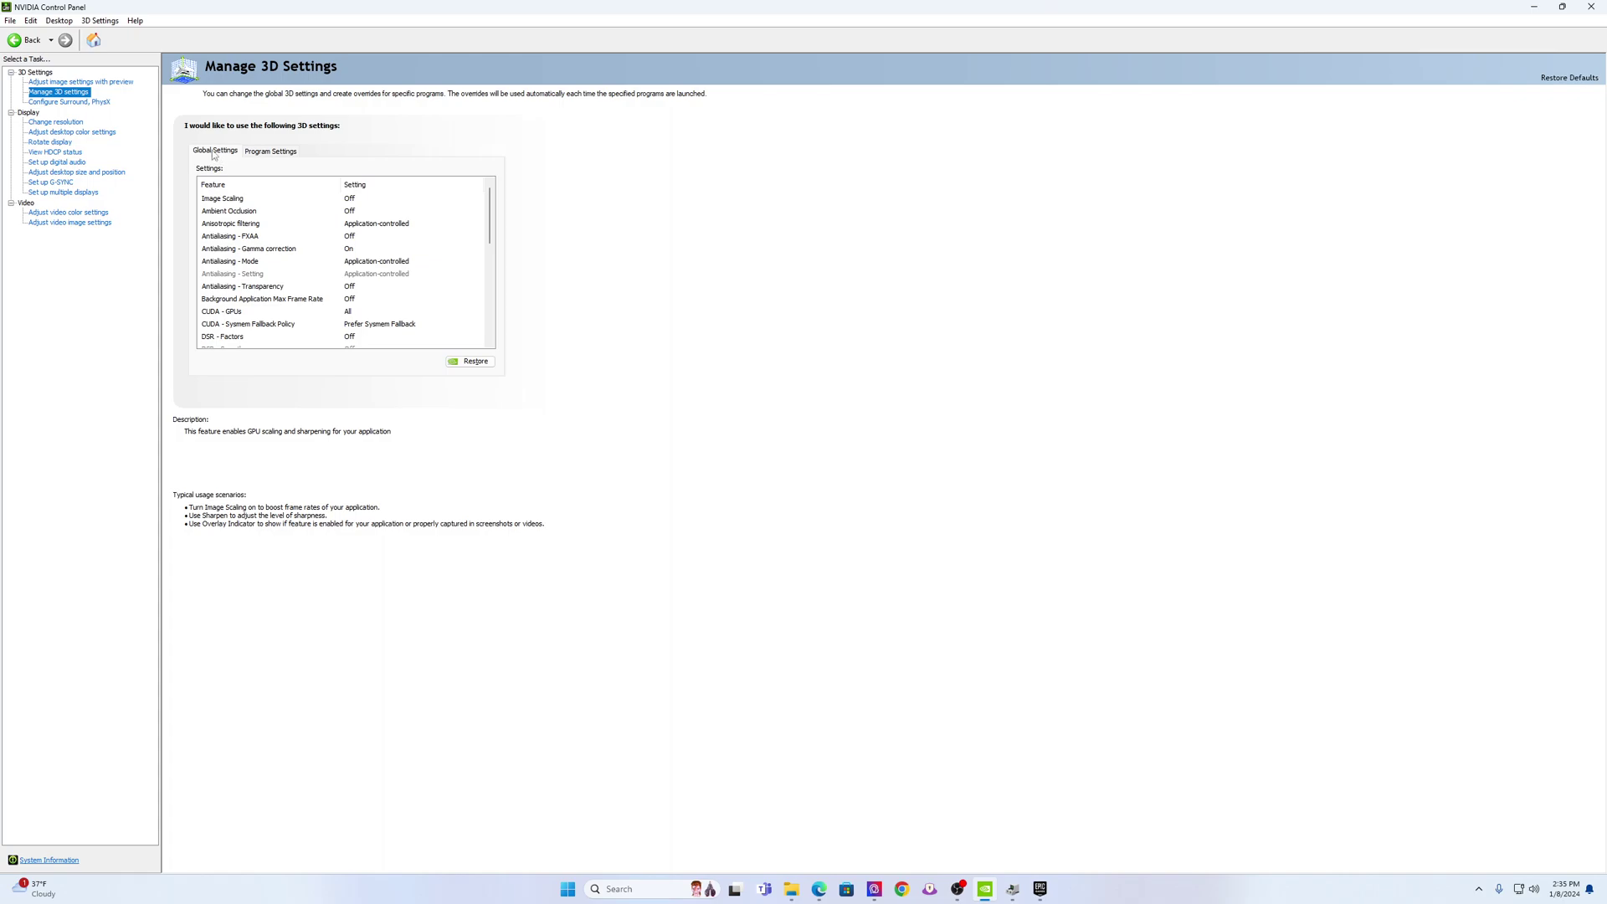
Examine the global 3D settings from the CUDA fallback policy through texture filtering and triple buffering, including the available Shader Cache Size options.
{"action": "mouse_move", "coordinate": [399, 224]}
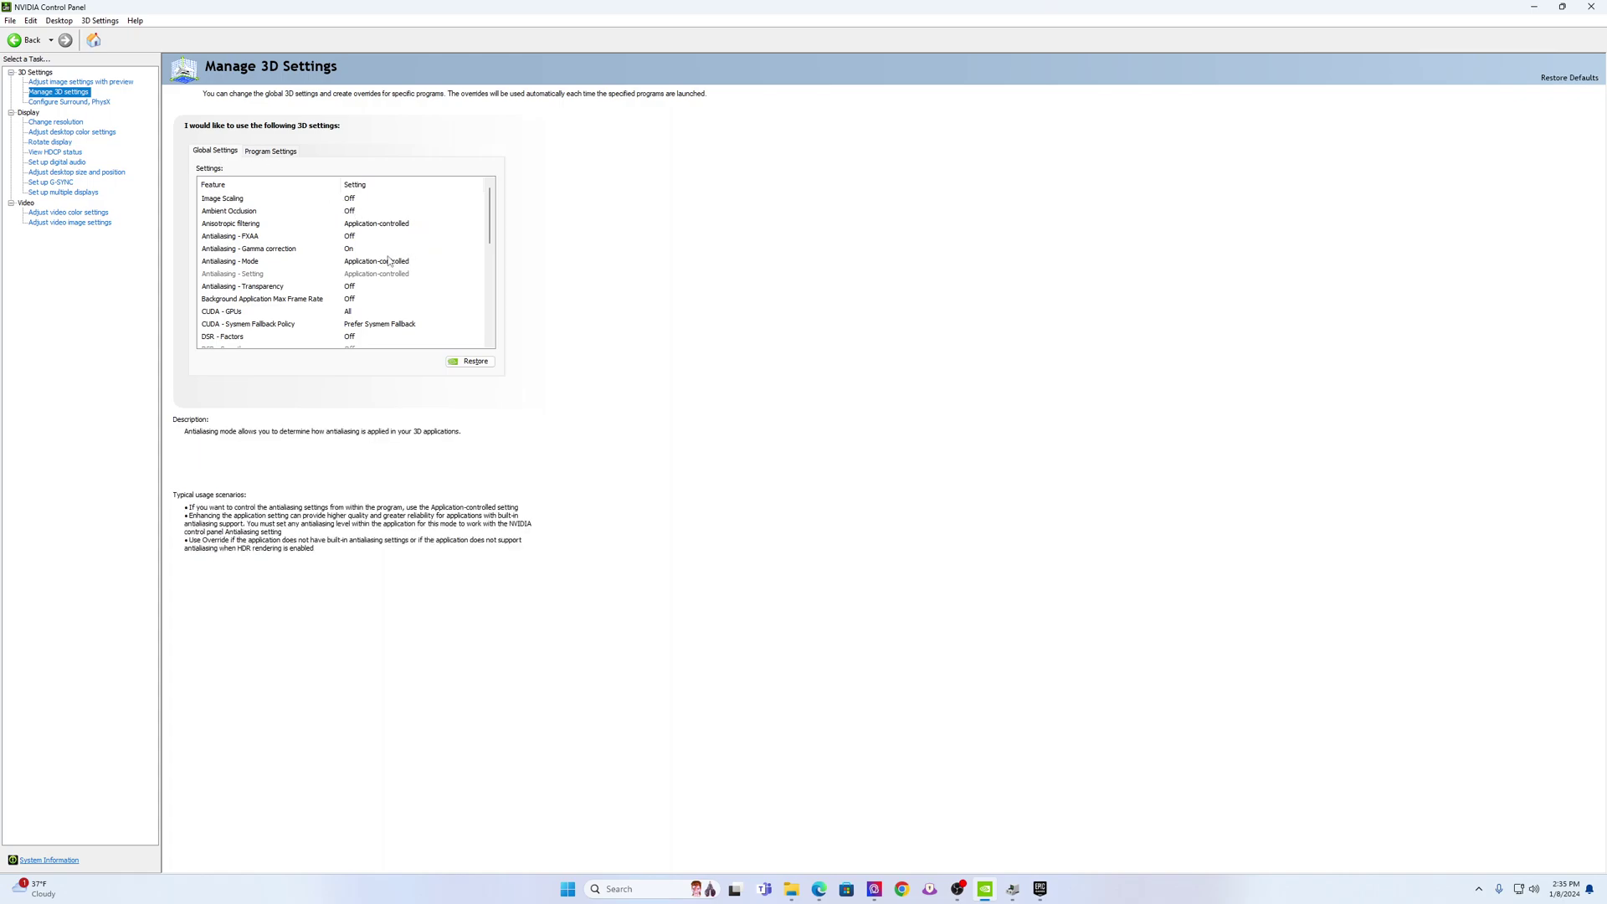
{"action": "scroll", "coordinate": [448, 269], "scroll_direction": "down", "scroll_amount": 1}
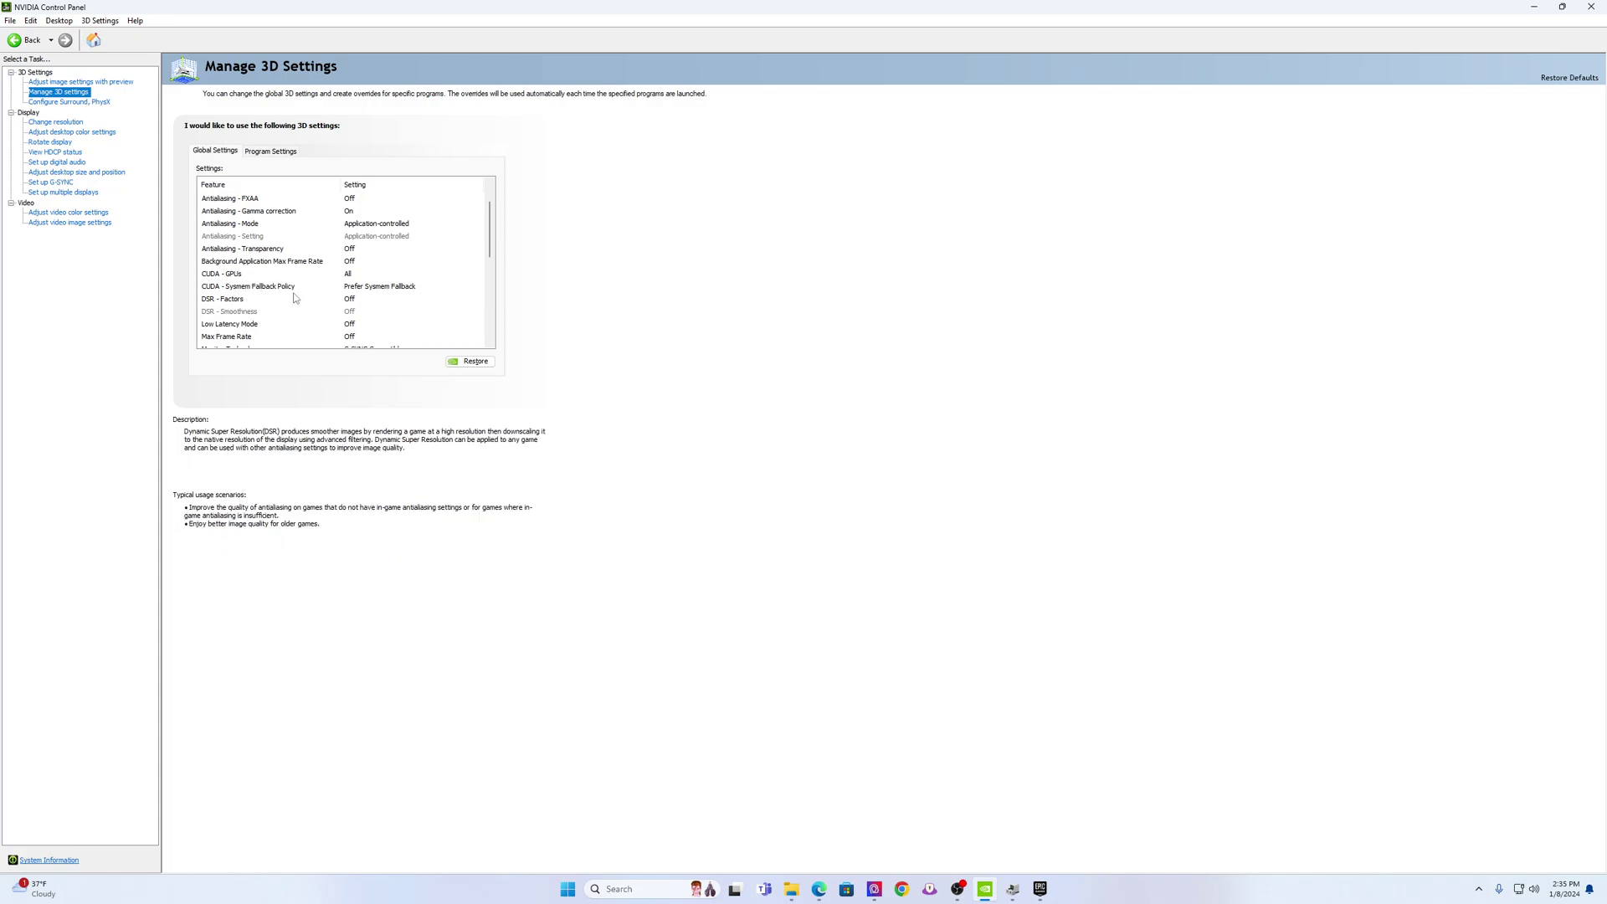
{"action": "mouse_move", "coordinate": [356, 294]}
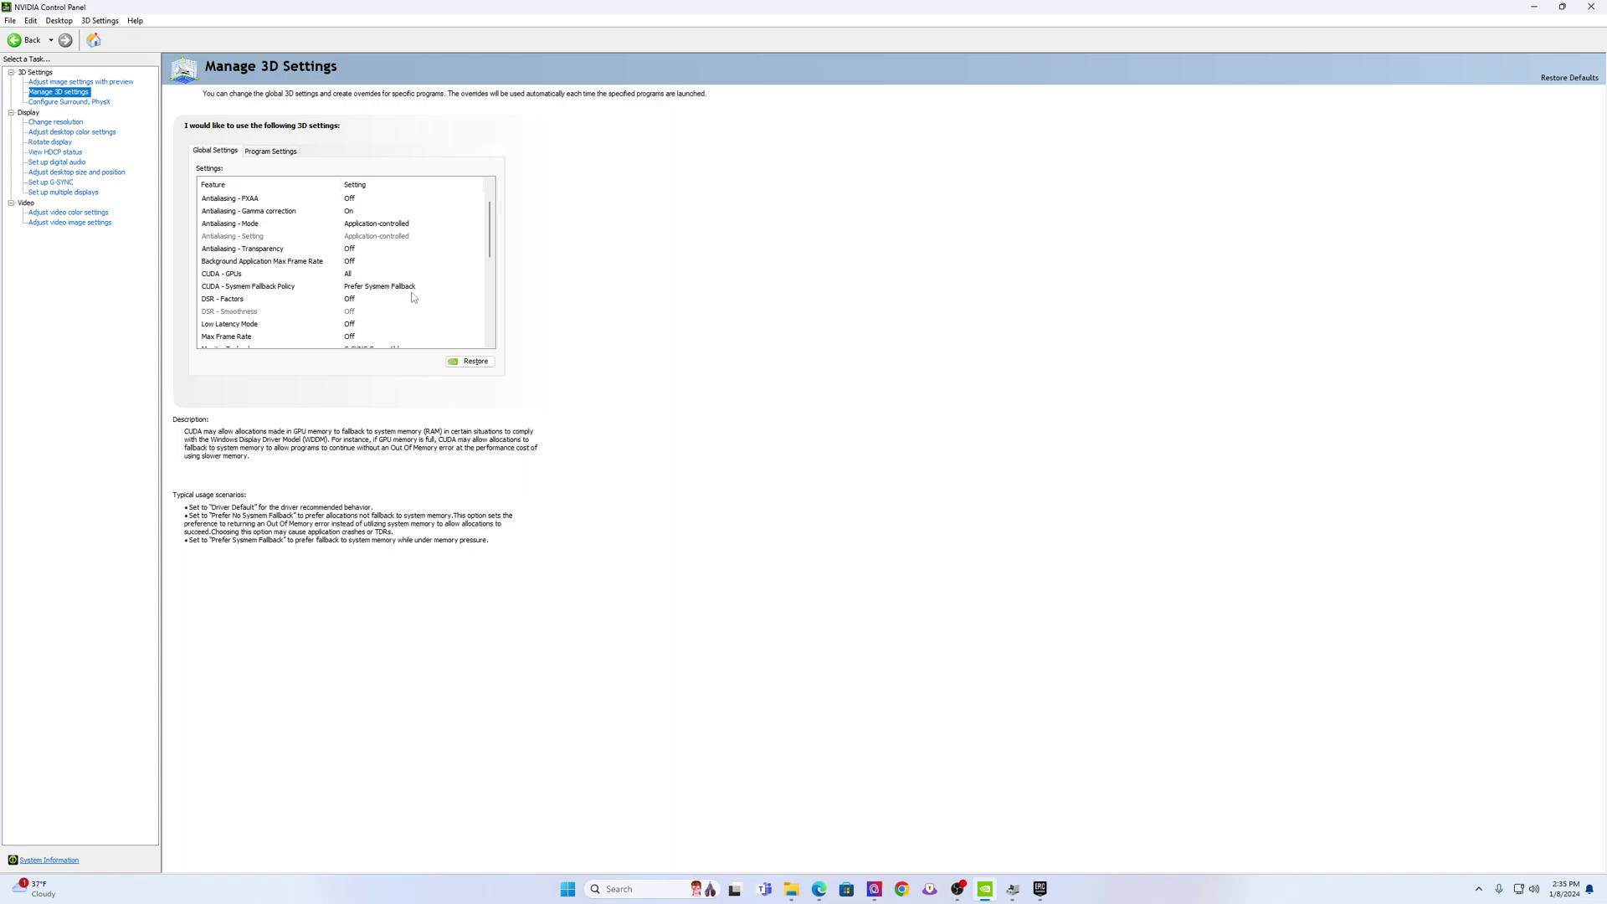
{"action": "scroll", "coordinate": [419, 297], "scroll_direction": "down", "scroll_amount": 2}
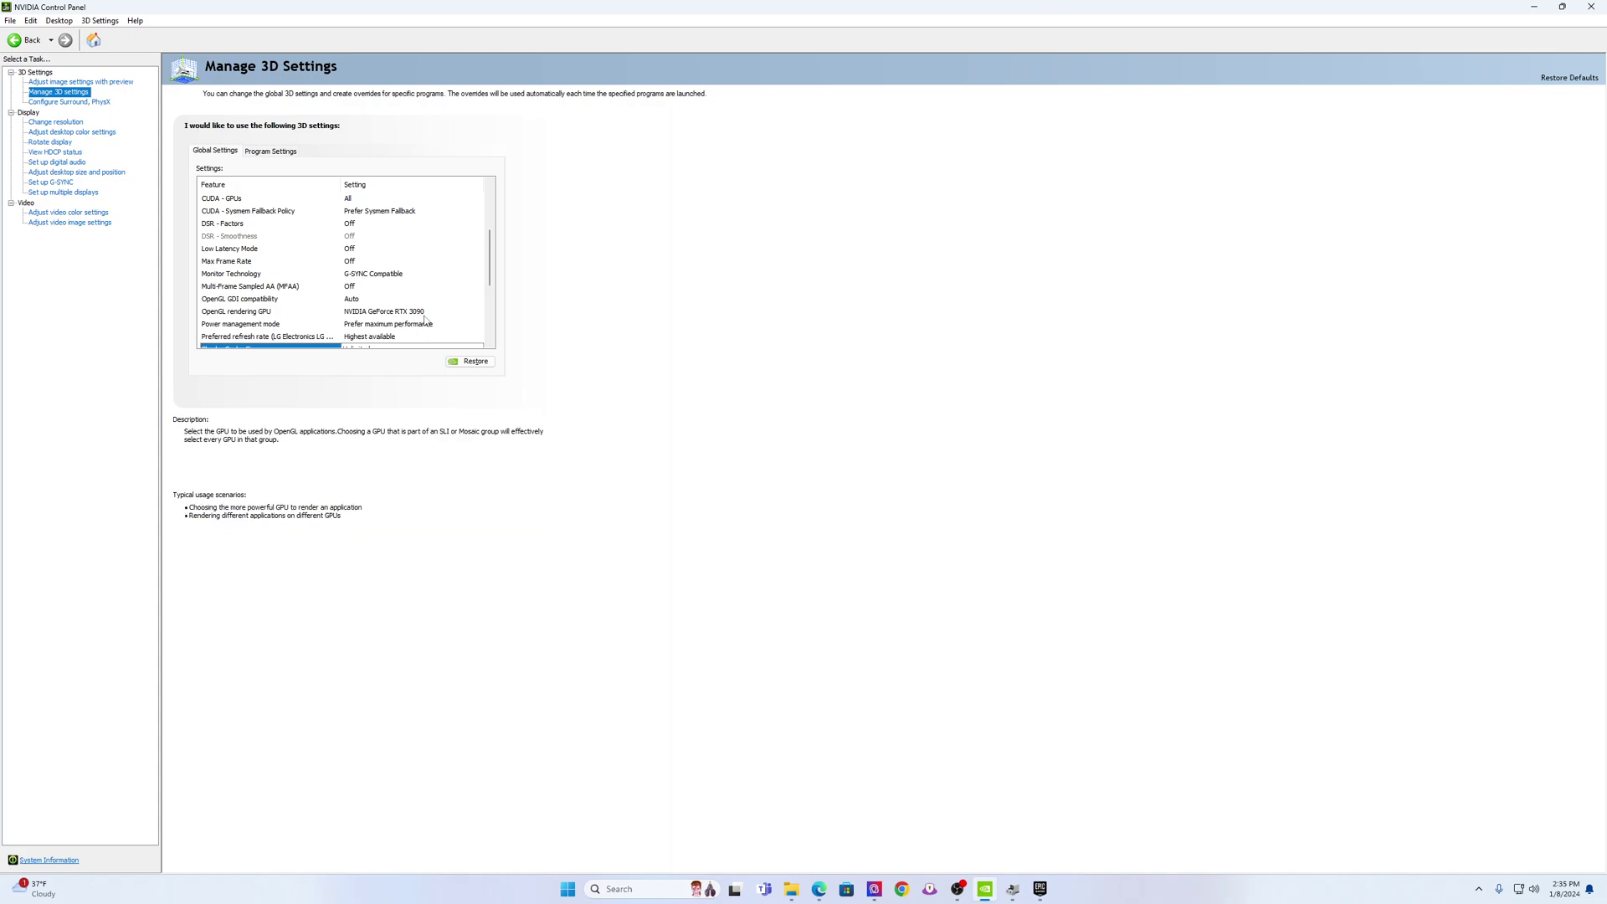
{"action": "scroll", "coordinate": [453, 311], "scroll_direction": "down", "scroll_amount": 1}
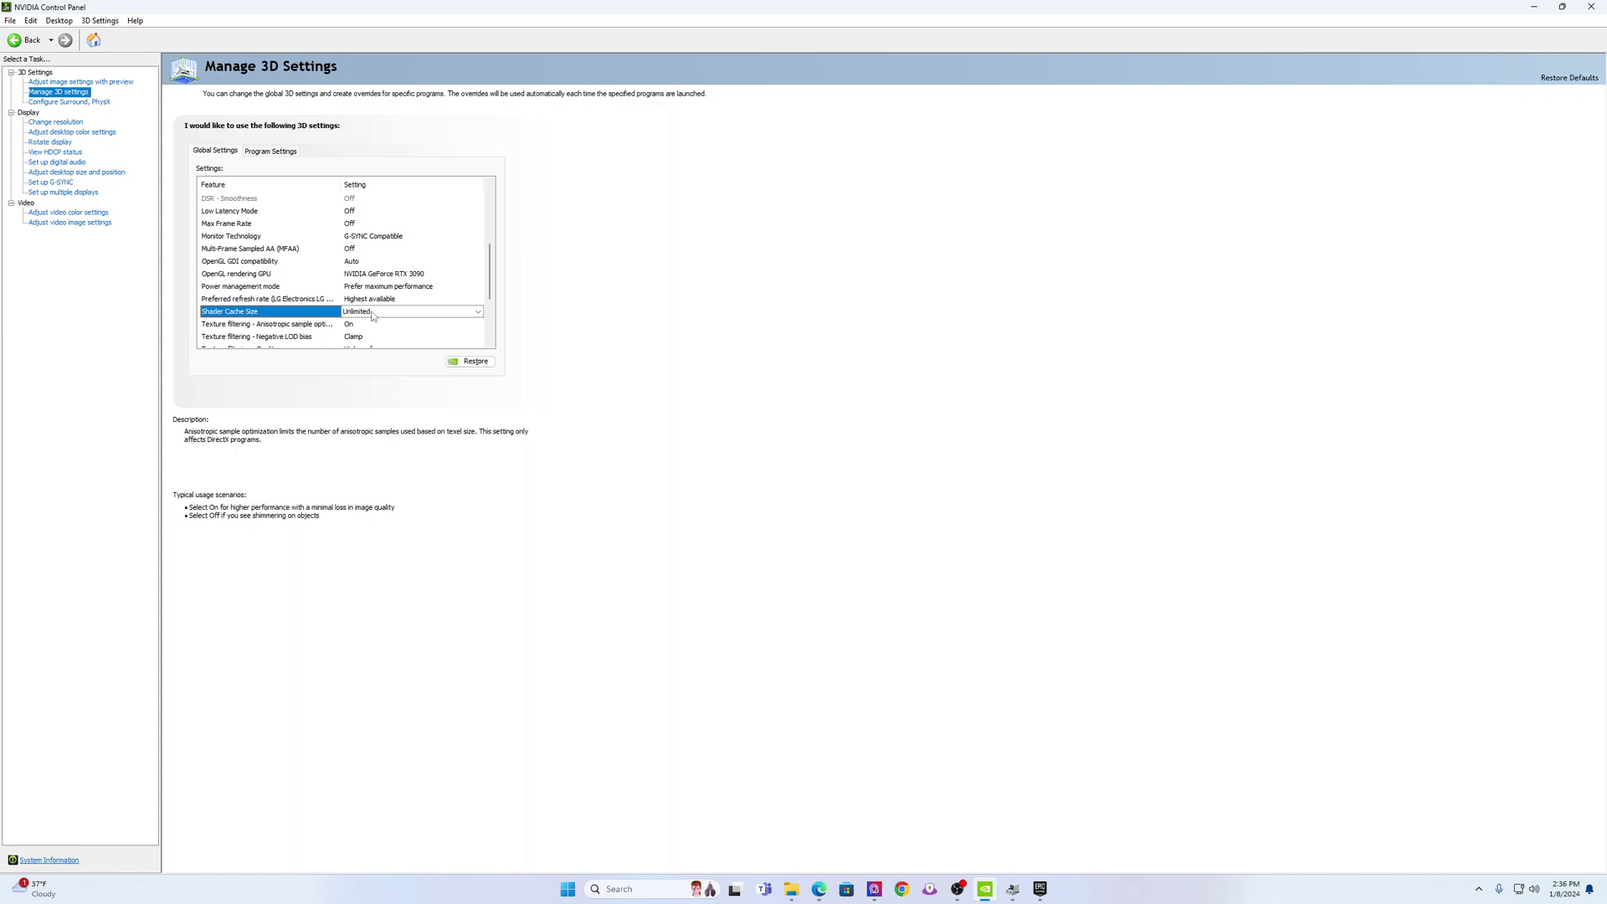
{"action": "left_click", "coordinate": [479, 313]}
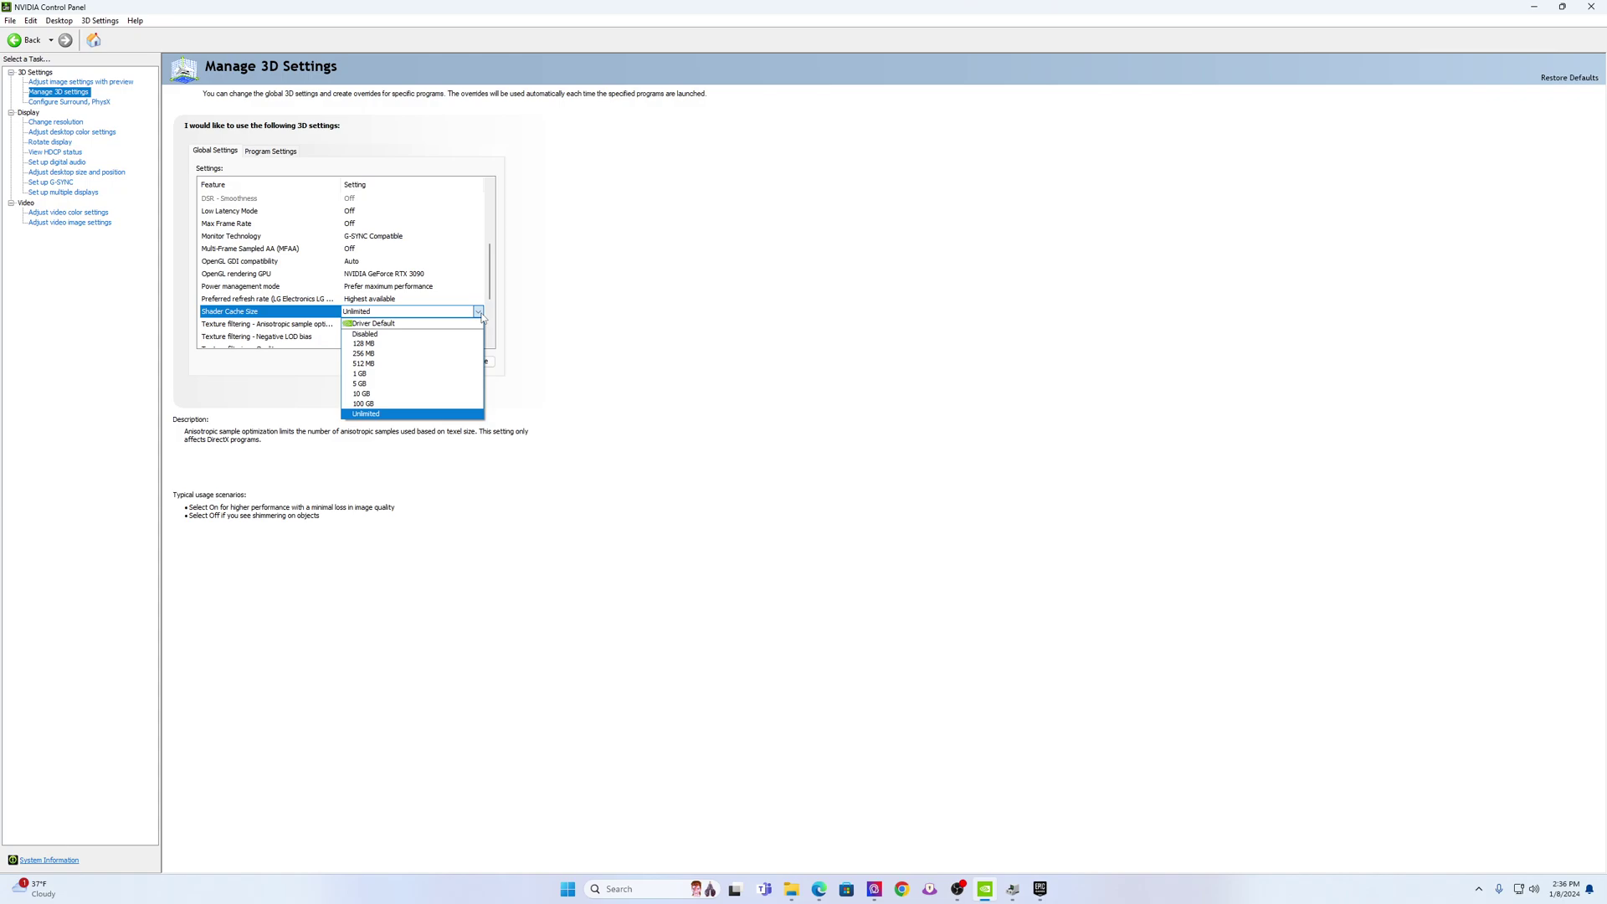
{"action": "left_click", "coordinate": [481, 316]}
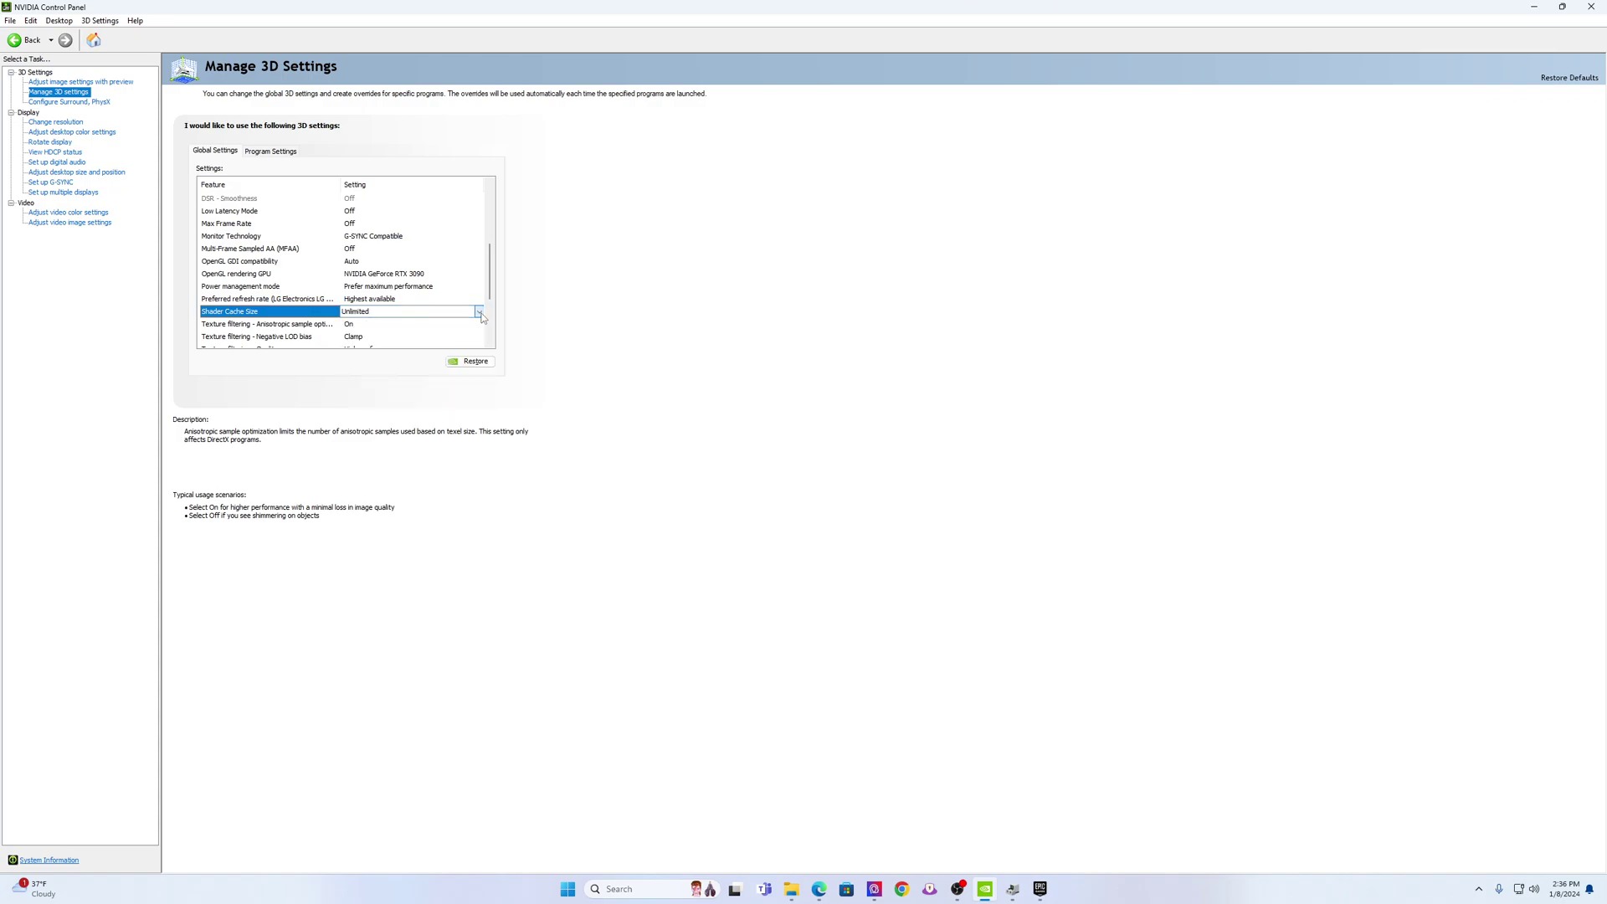
{"action": "scroll", "coordinate": [376, 330], "scroll_direction": "down", "scroll_amount": 2}
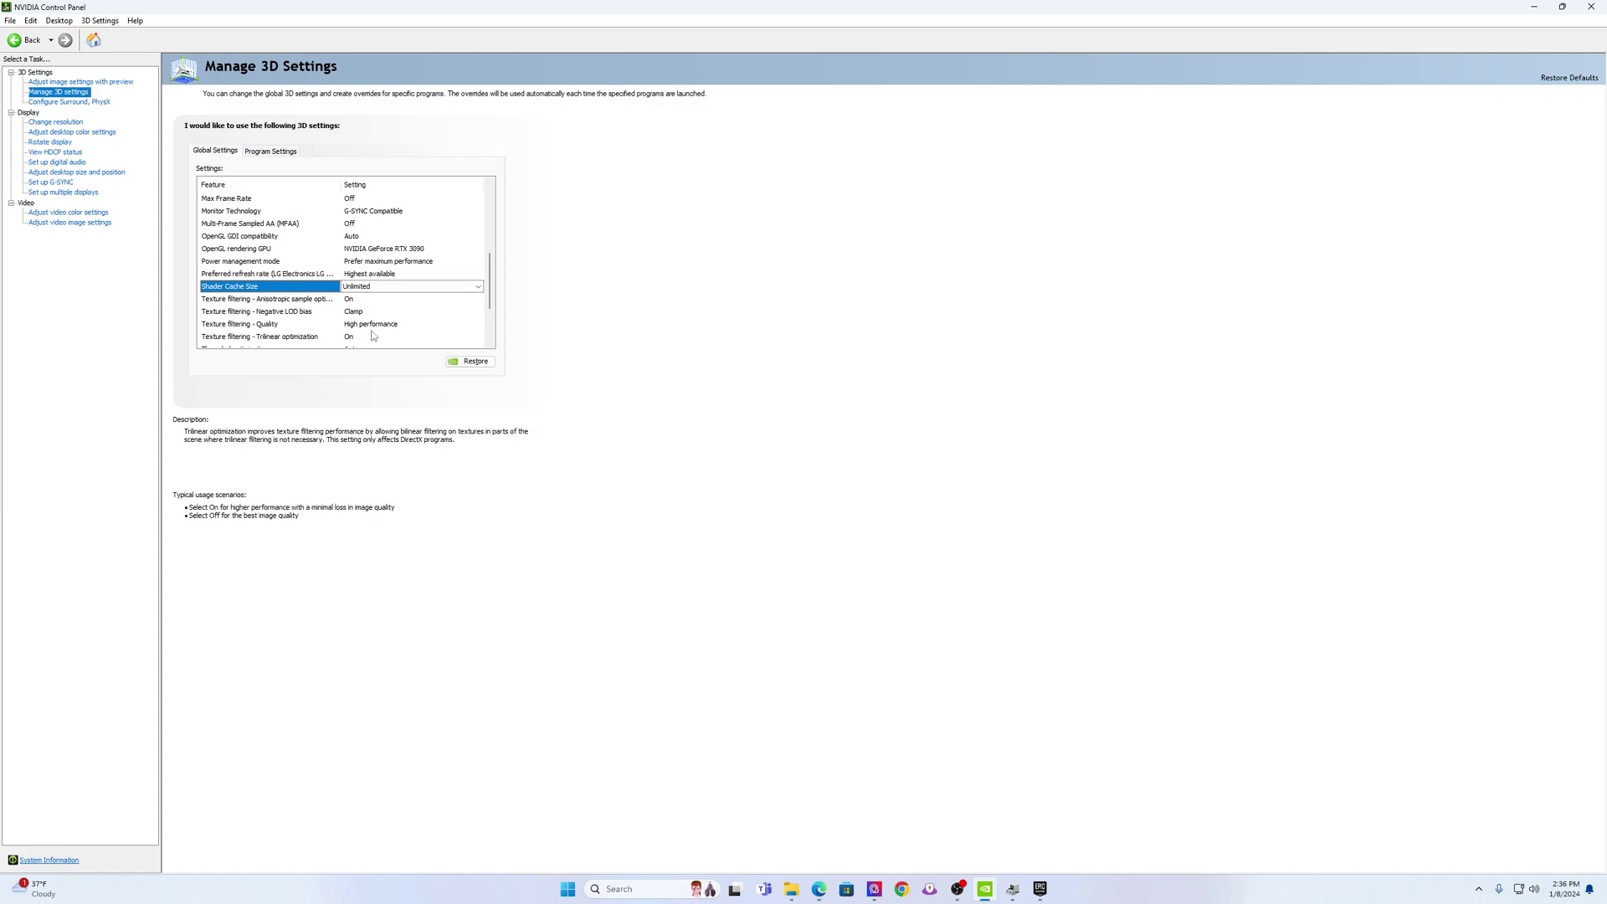
{"action": "left_click", "coordinate": [491, 345]}
{"action": "left_click", "coordinate": [490, 345]}
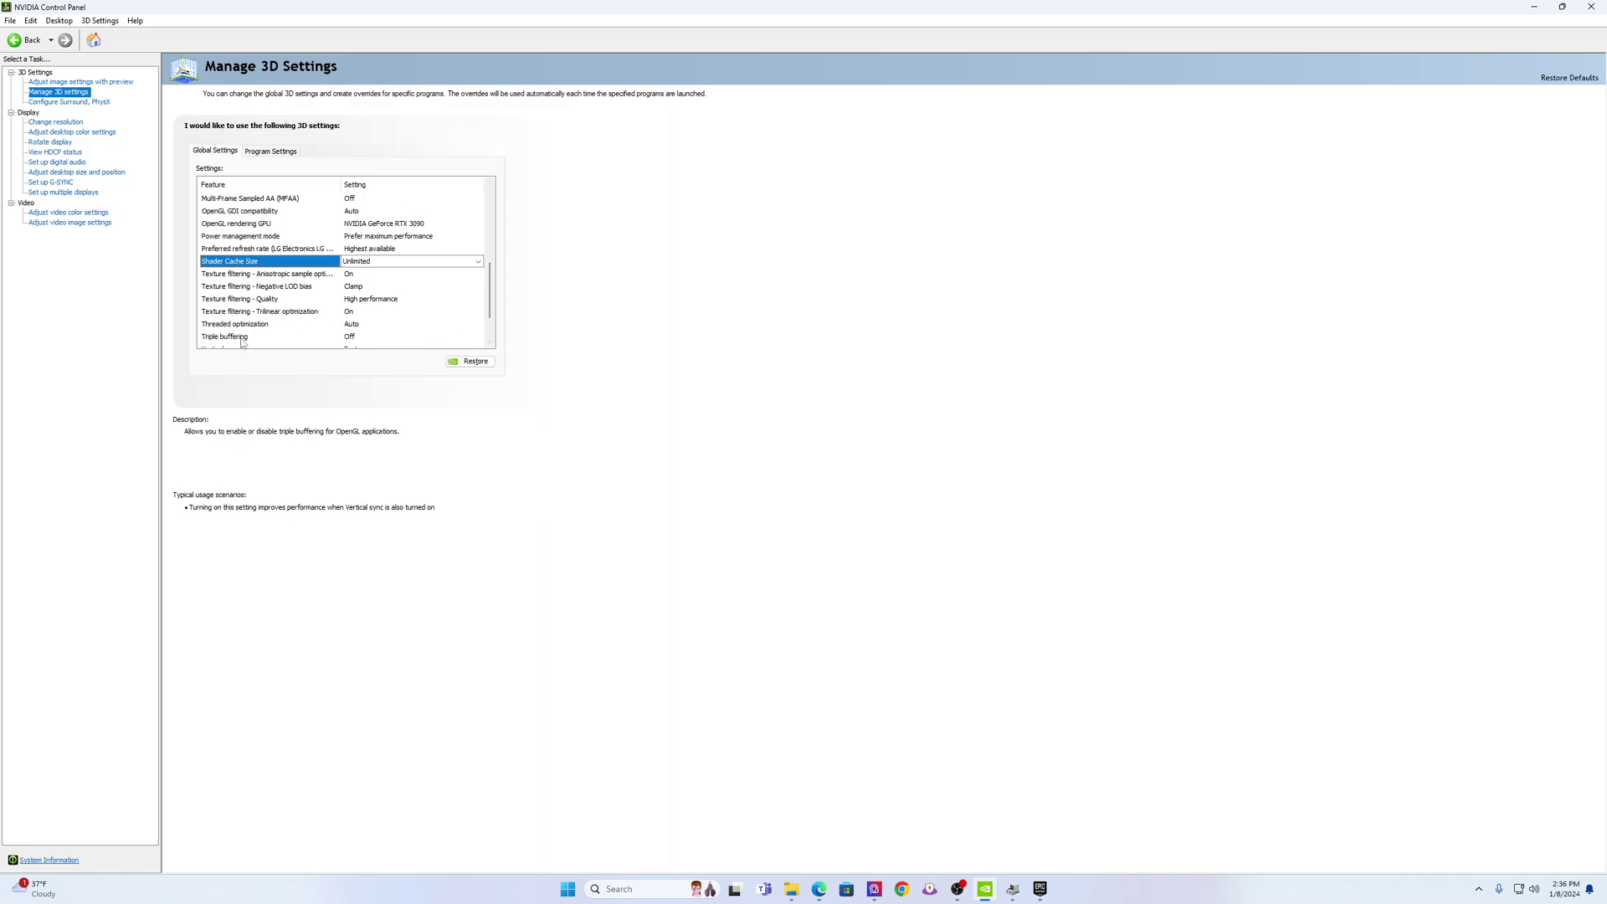
{"action": "scroll", "coordinate": [425, 347], "scroll_direction": "down", "scroll_amount": 2}
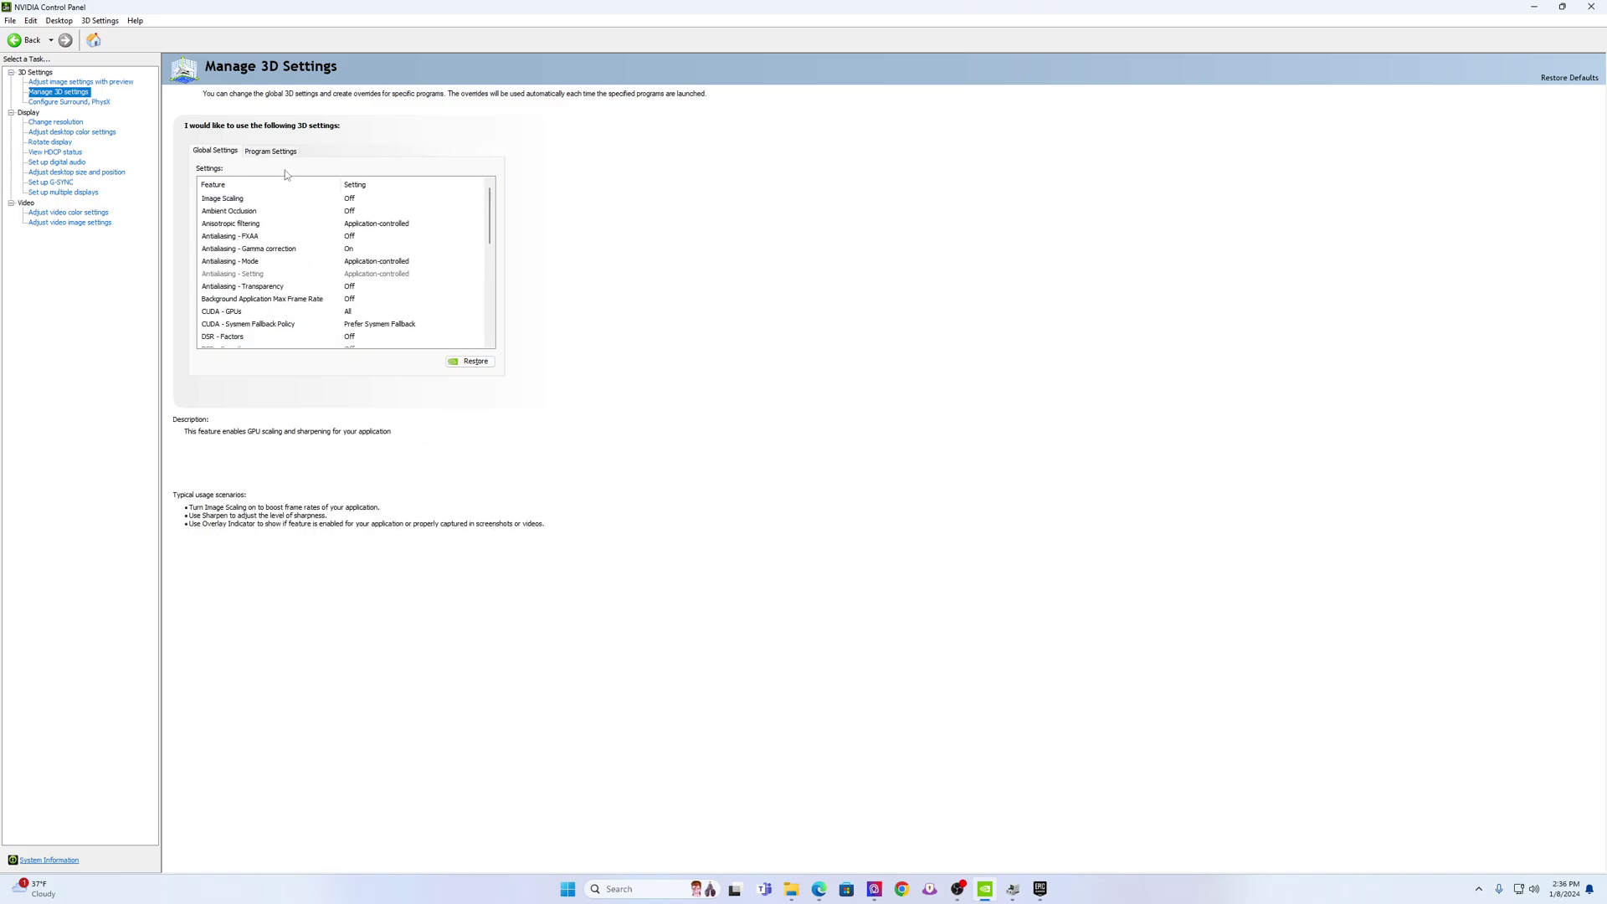
Examine Fortnite's program-specific 3D settings, including power management, texture filtering and vertical sync.
{"action": "left_click", "coordinate": [268, 152]}
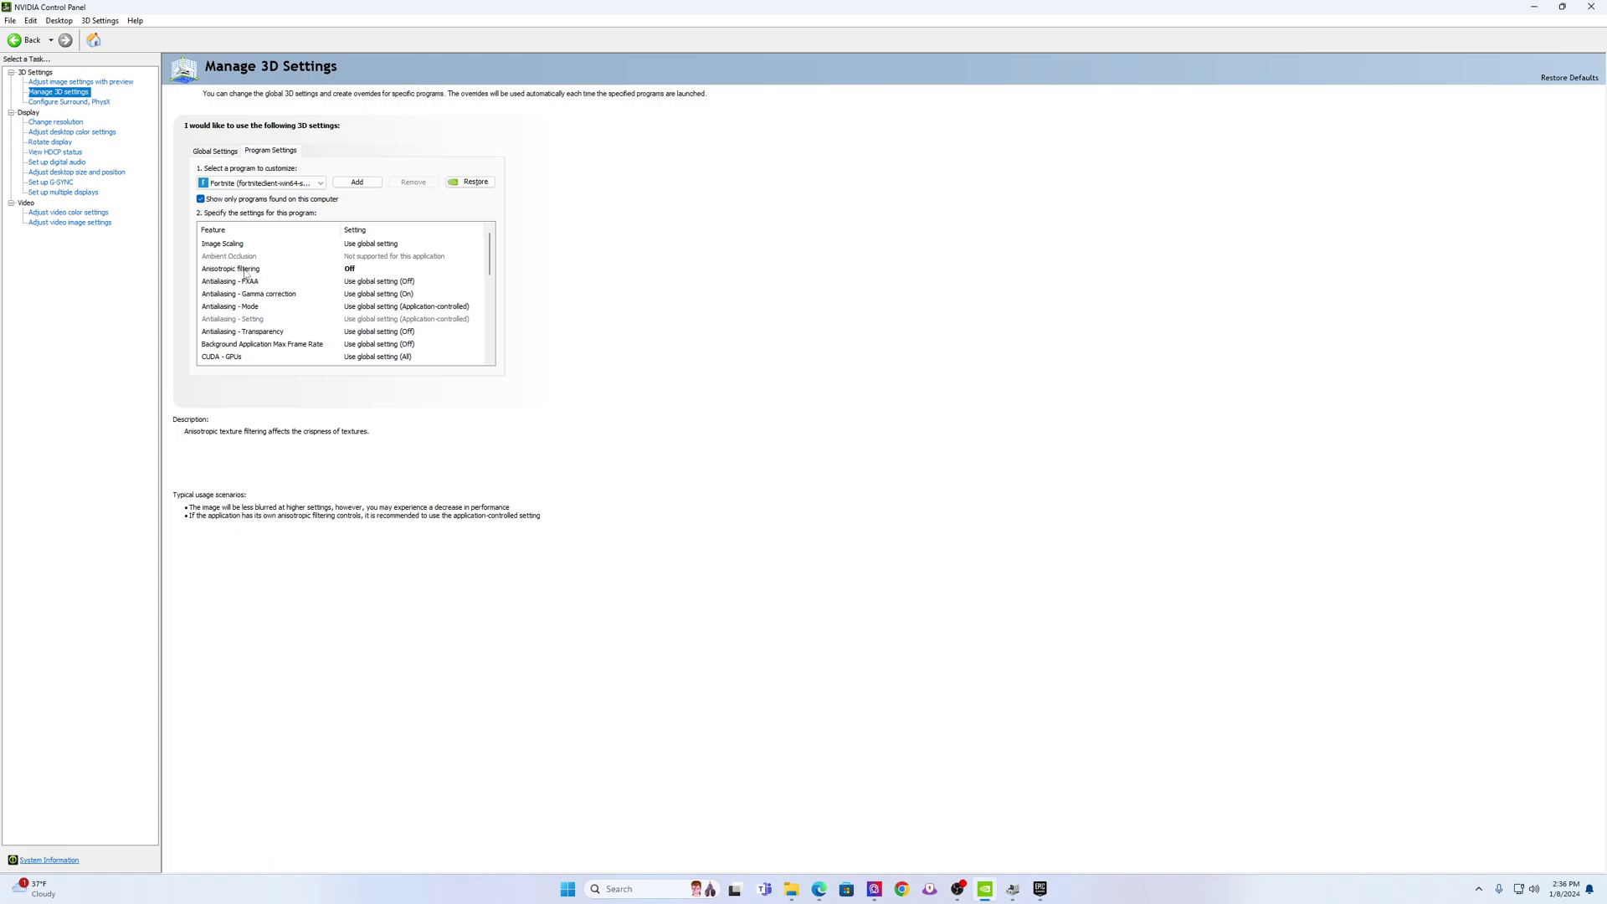
{"action": "scroll", "coordinate": [335, 335], "scroll_direction": "down", "scroll_amount": 3}
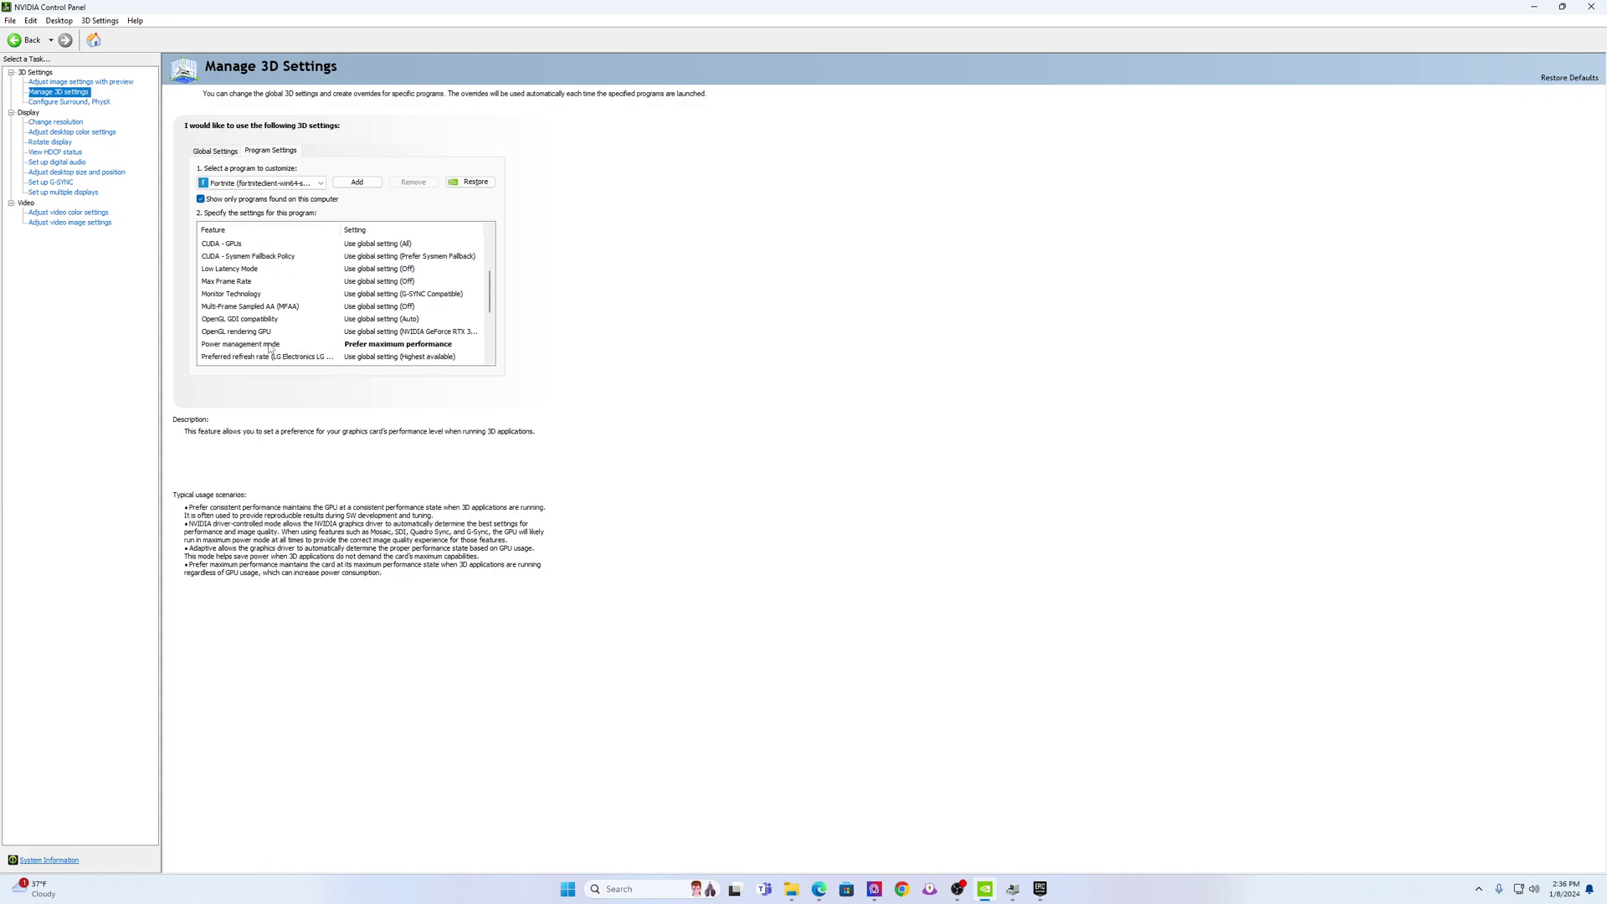
{"action": "scroll", "coordinate": [413, 324], "scroll_direction": "down", "scroll_amount": 1}
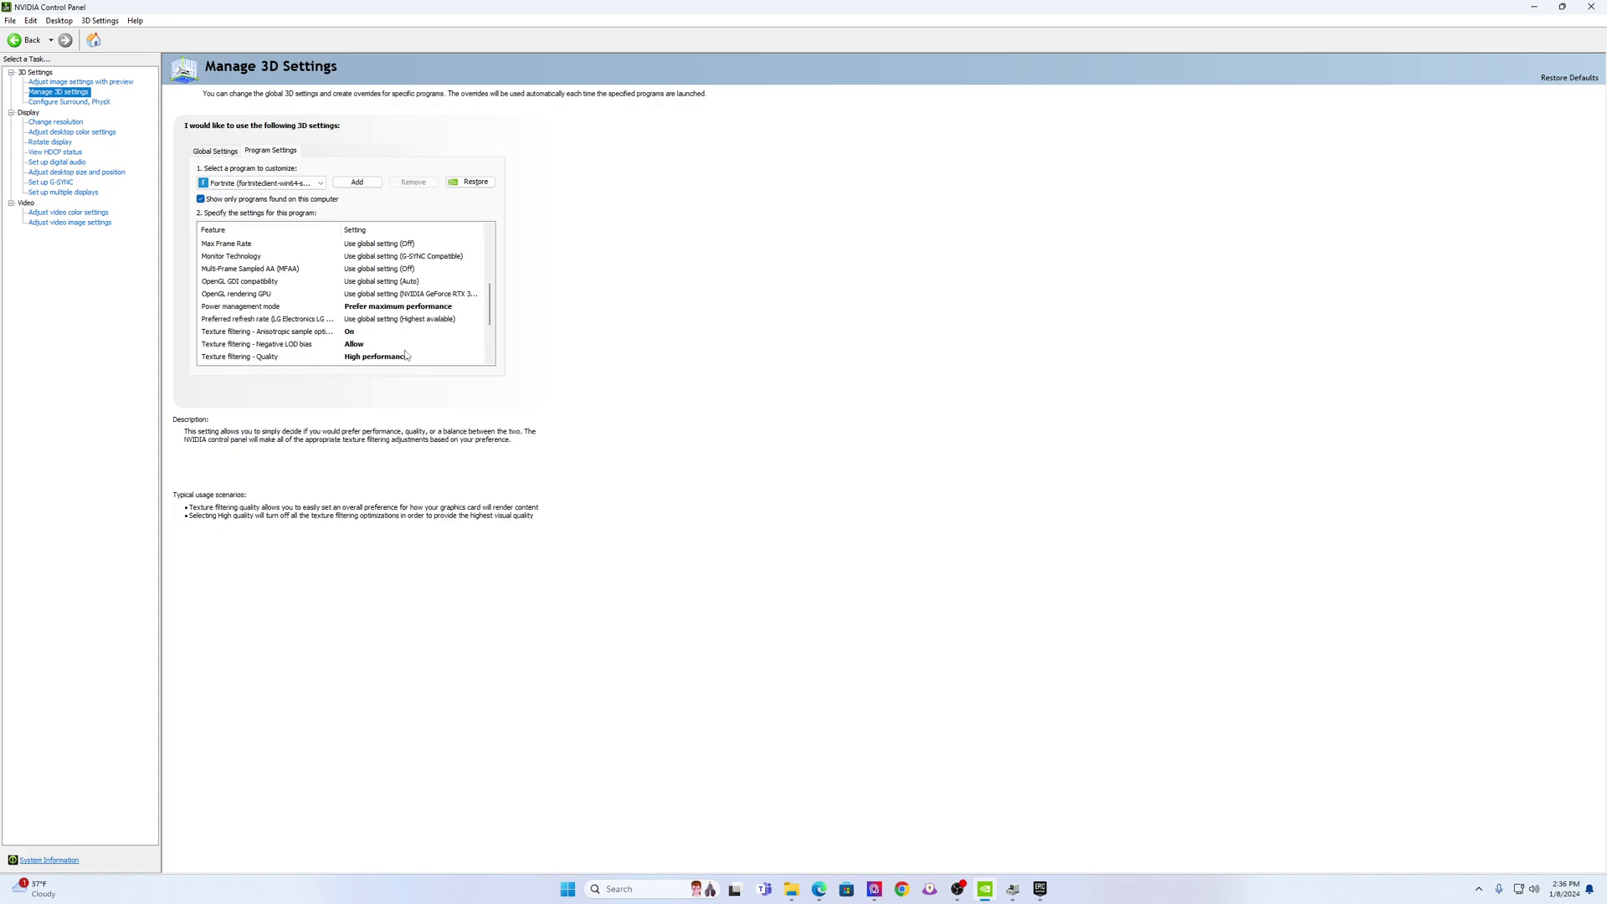
{"action": "scroll", "coordinate": [348, 334], "scroll_direction": "down", "scroll_amount": 1}
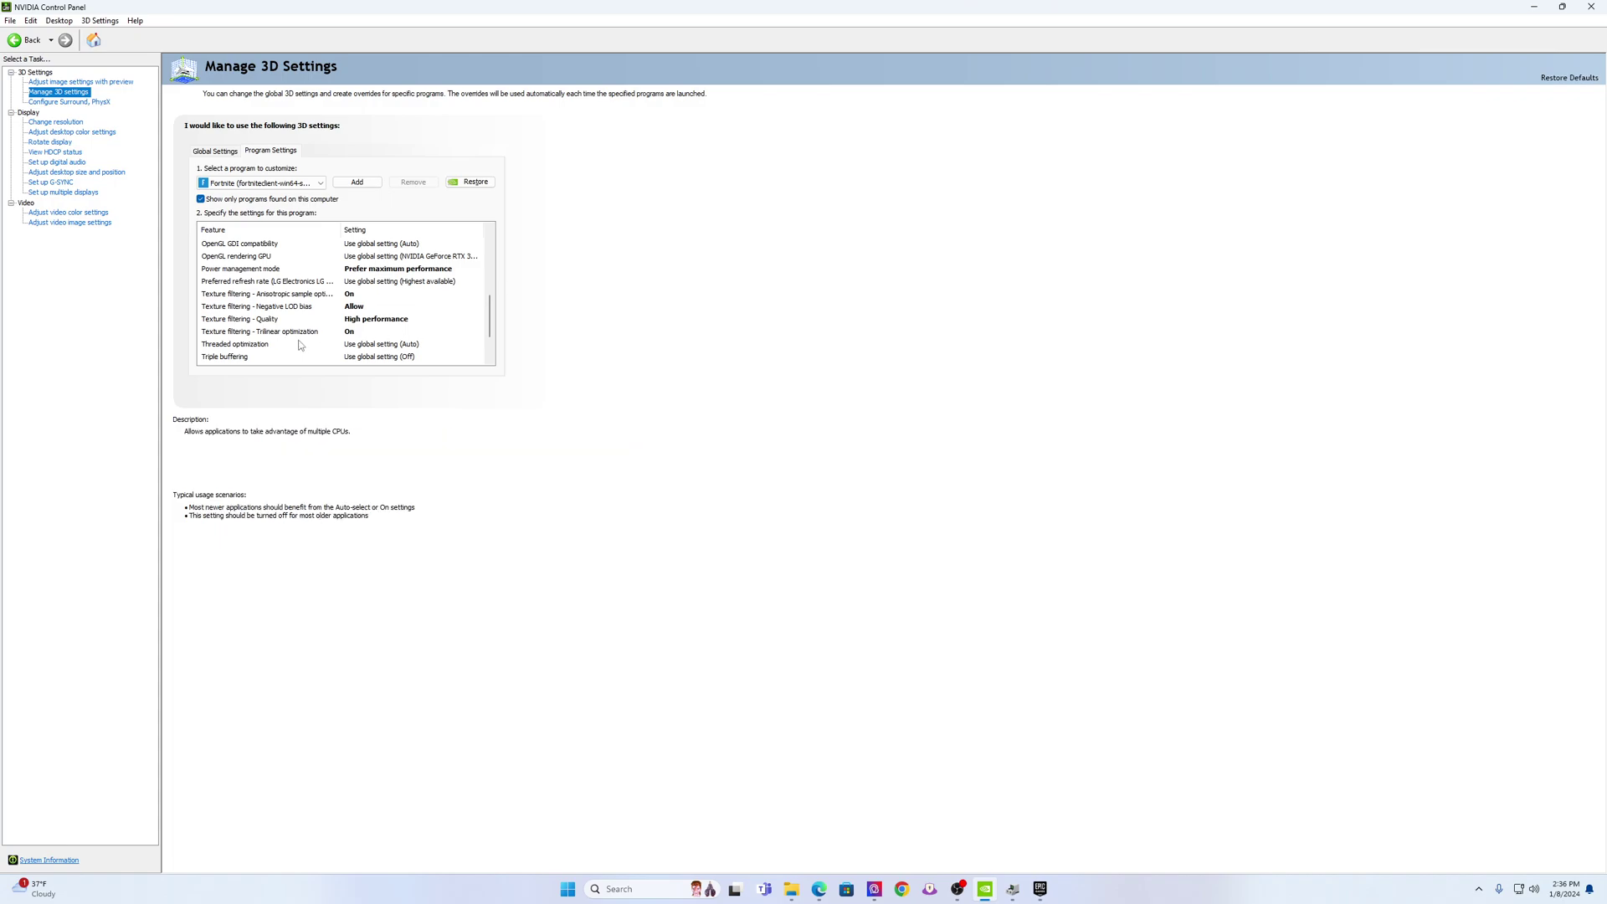
{"action": "scroll", "coordinate": [429, 335], "scroll_direction": "down", "scroll_amount": 2}
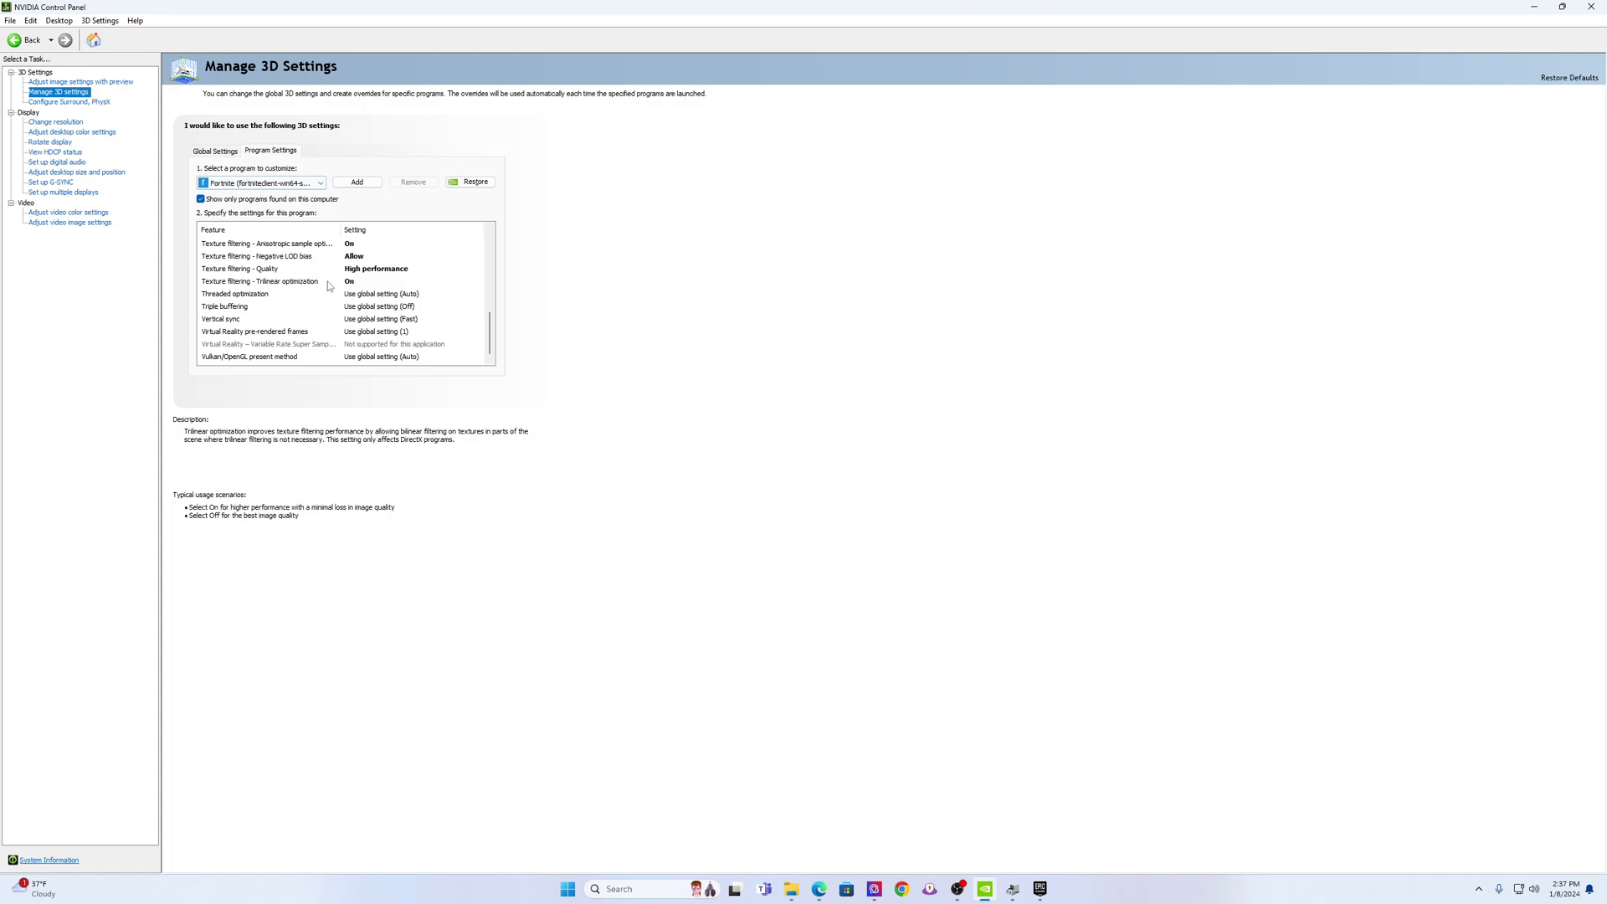
{"action": "left_click", "coordinate": [268, 153]}
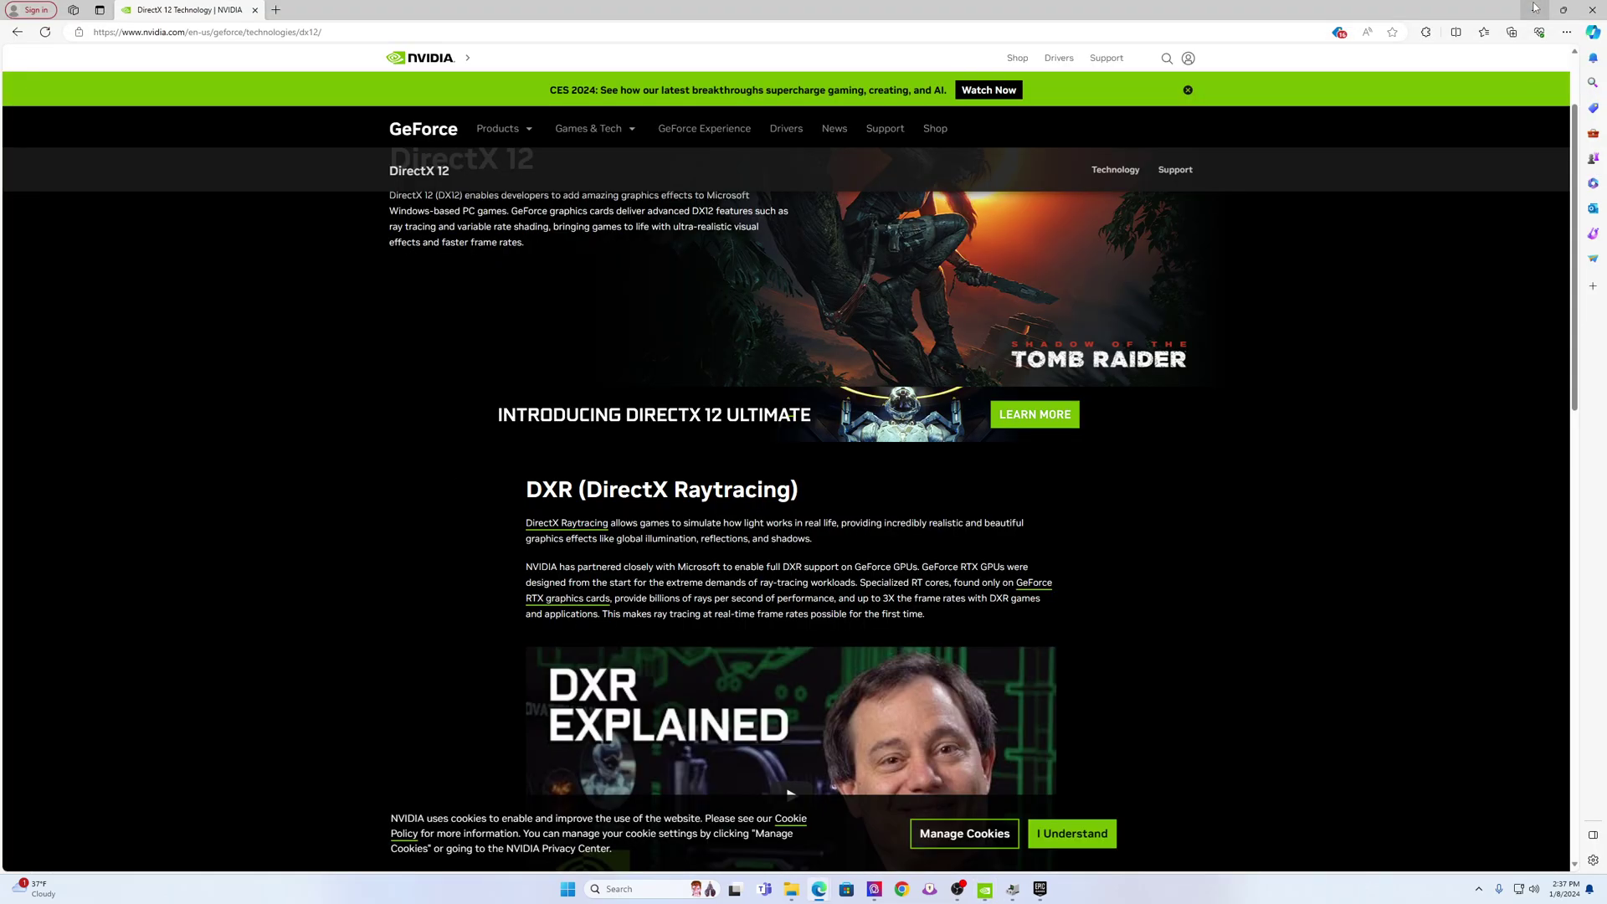
Minimize the browser windows, switch to the Epic Games Launcher and launch Fortnite from the library.
{"action": "left_click", "coordinate": [1534, 7]}
{"action": "left_click", "coordinate": [1534, 9]}
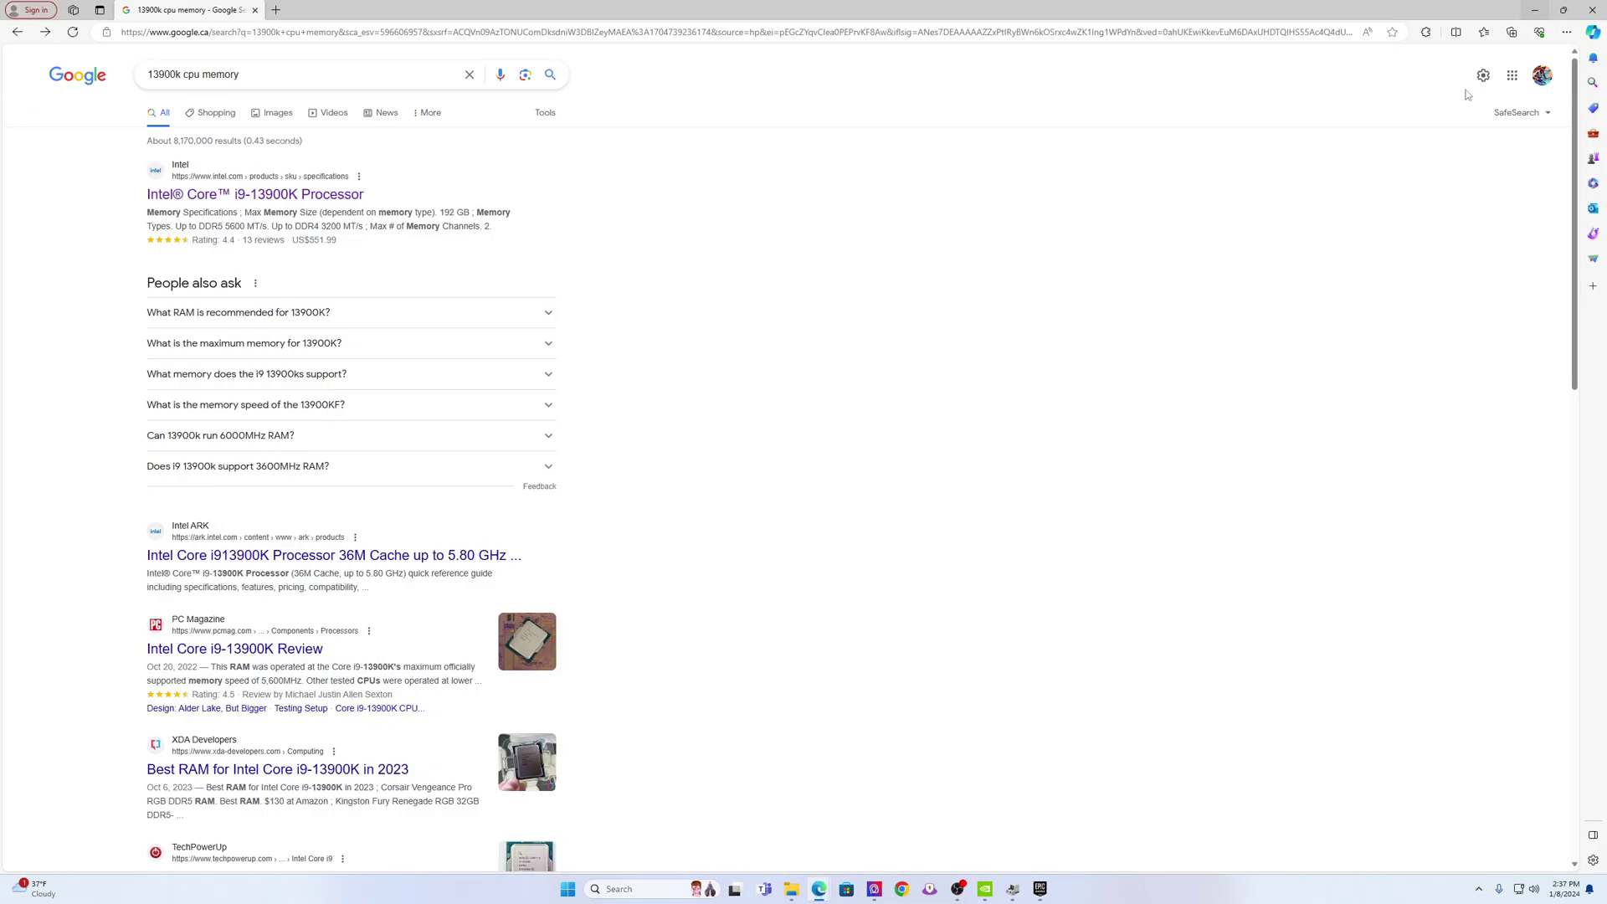
{"action": "left_click", "coordinate": [1040, 889]}
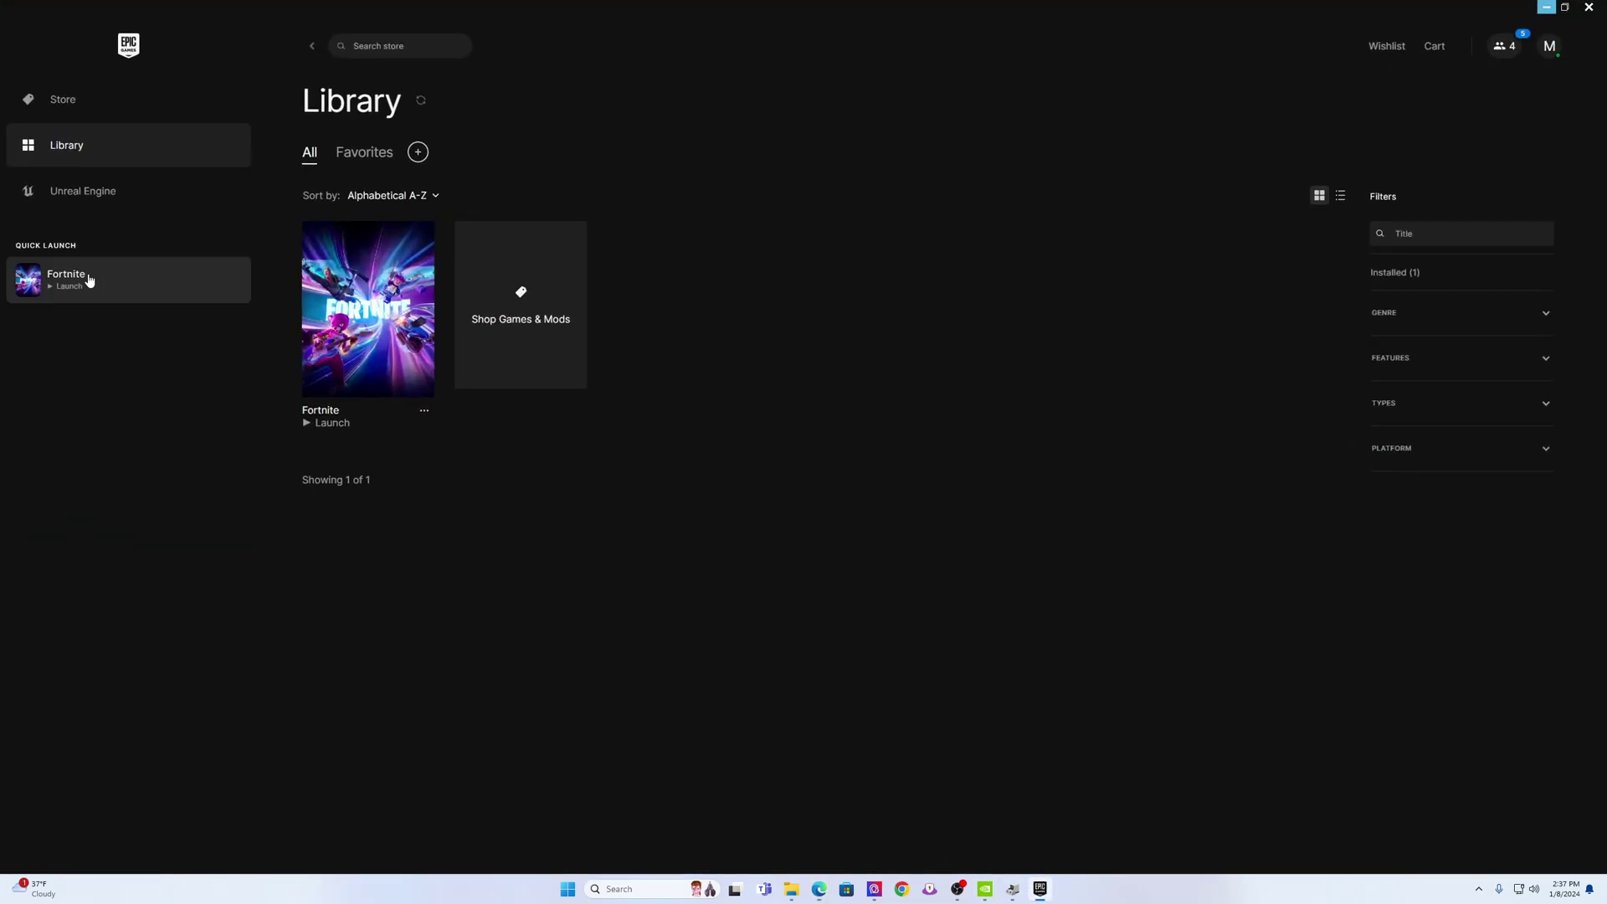
{"action": "left_click", "coordinate": [347, 376]}
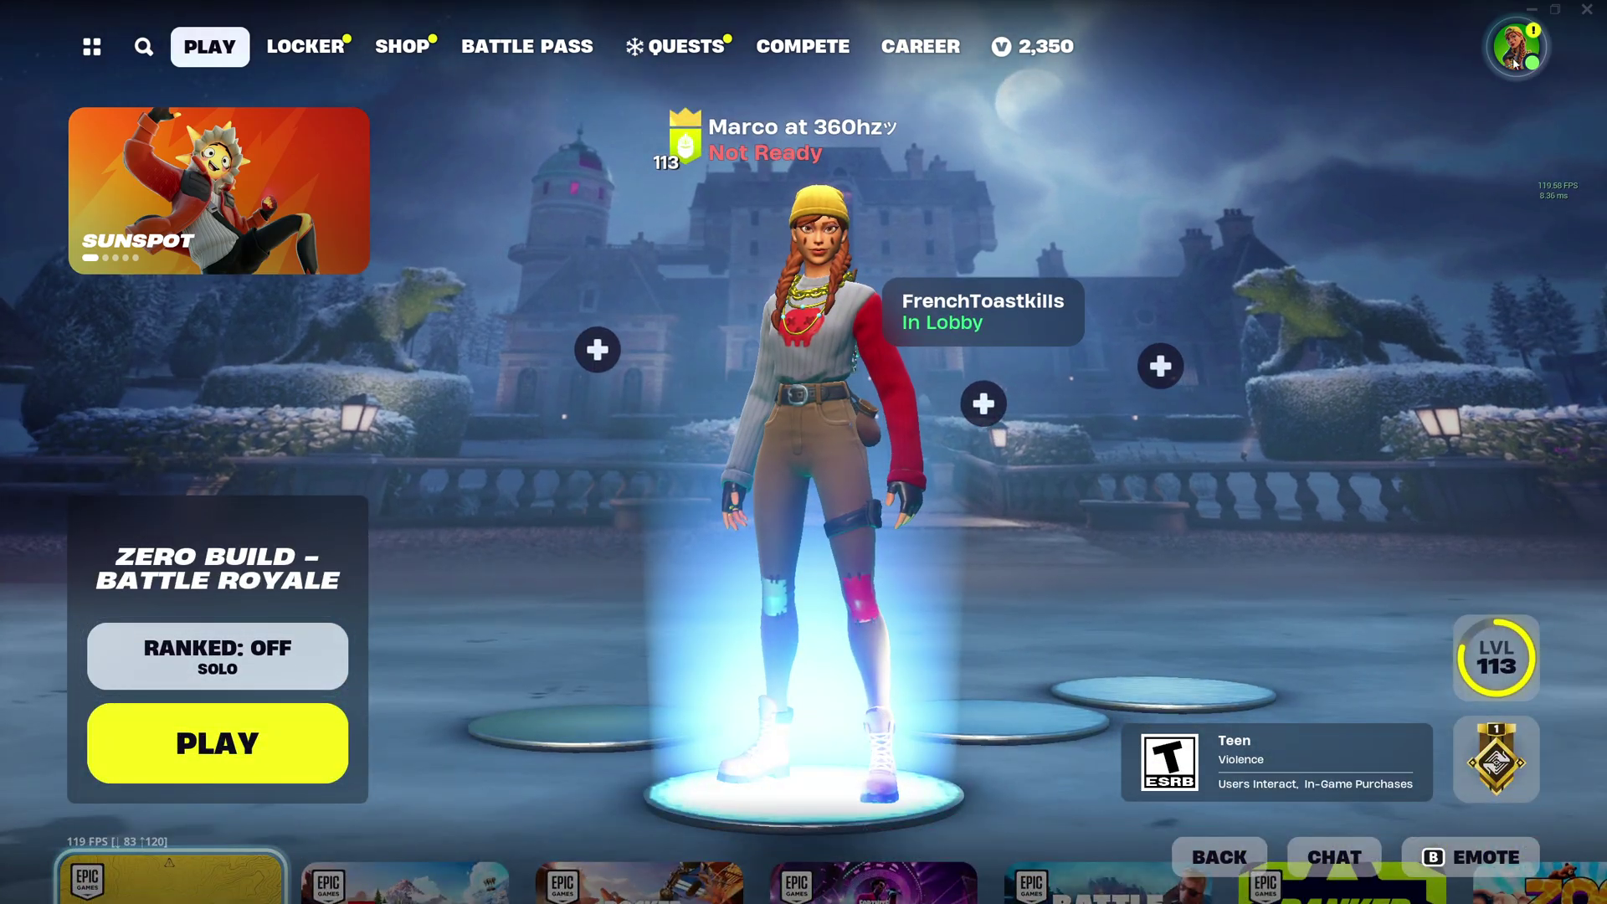
Open Fortnite's video settings from the lobby's social sidebar.
{"action": "left_click", "coordinate": [1515, 62]}
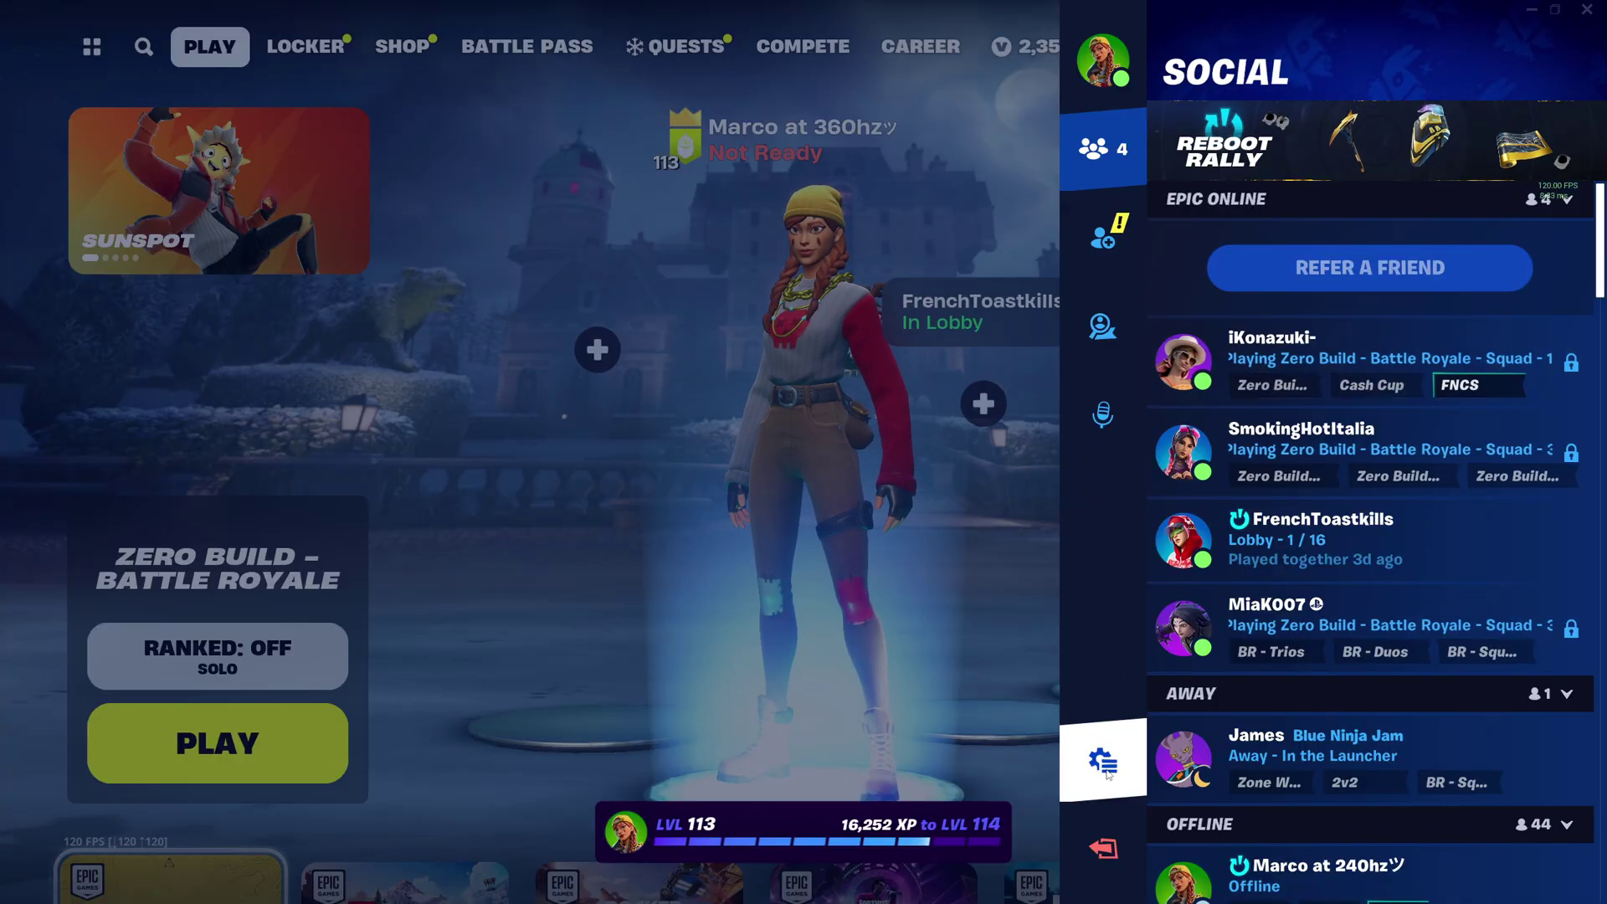
{"action": "left_click", "coordinate": [1107, 772]}
{"action": "left_click", "coordinate": [1387, 170]}
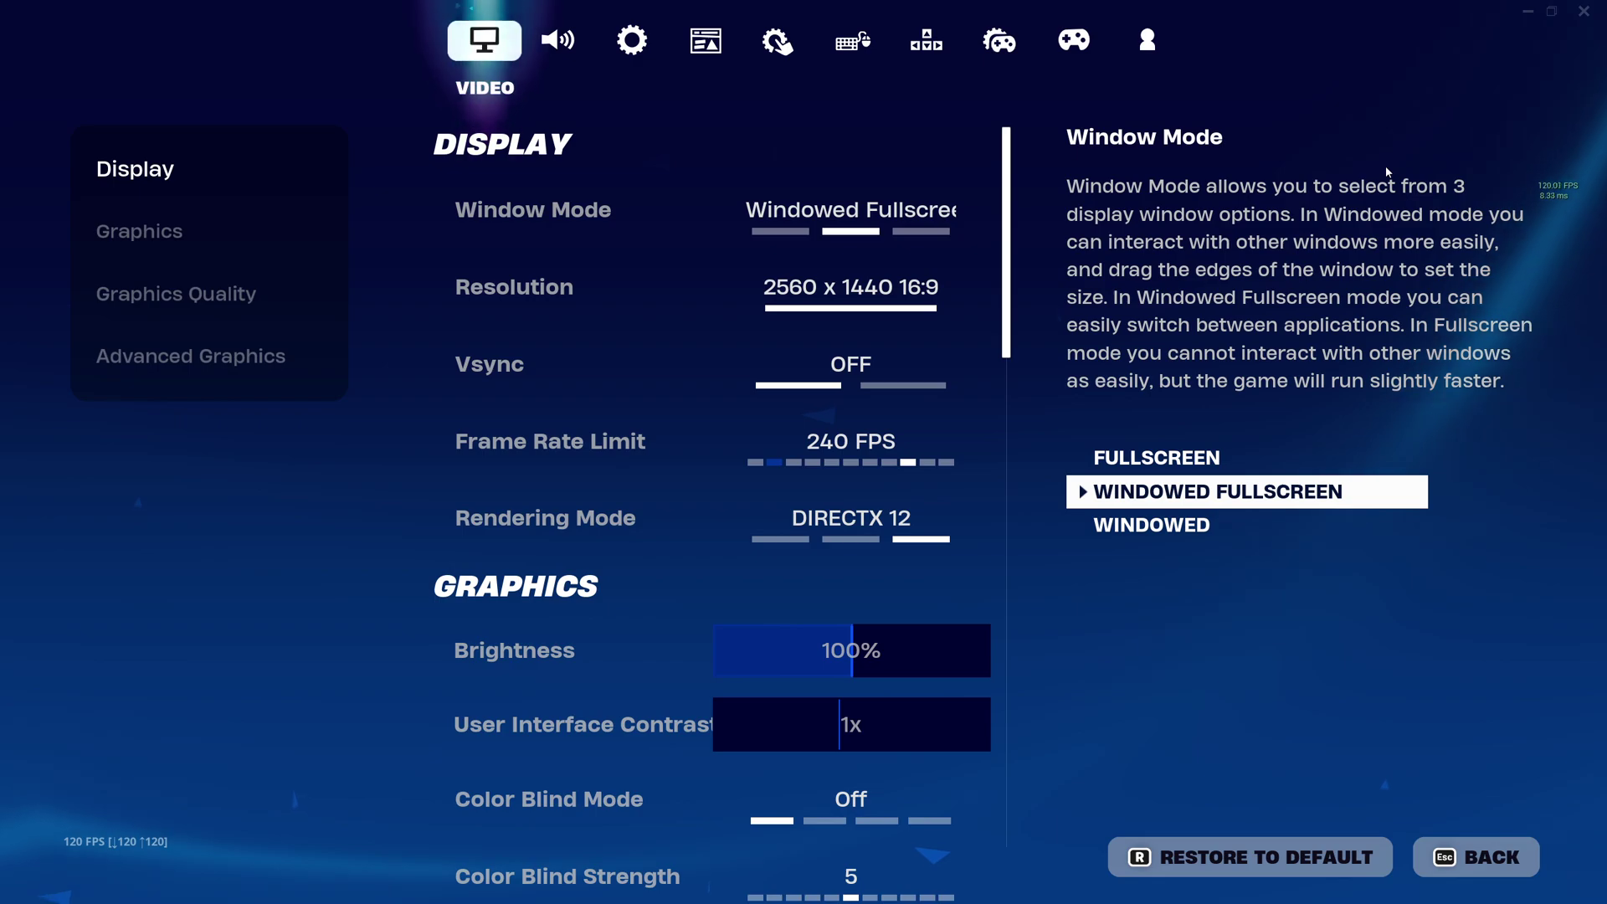
Review the Window Mode setting, return to the lobby and start matchmaking for an unranked solo Zero Build match.
{"action": "mouse_move", "coordinate": [875, 227]}
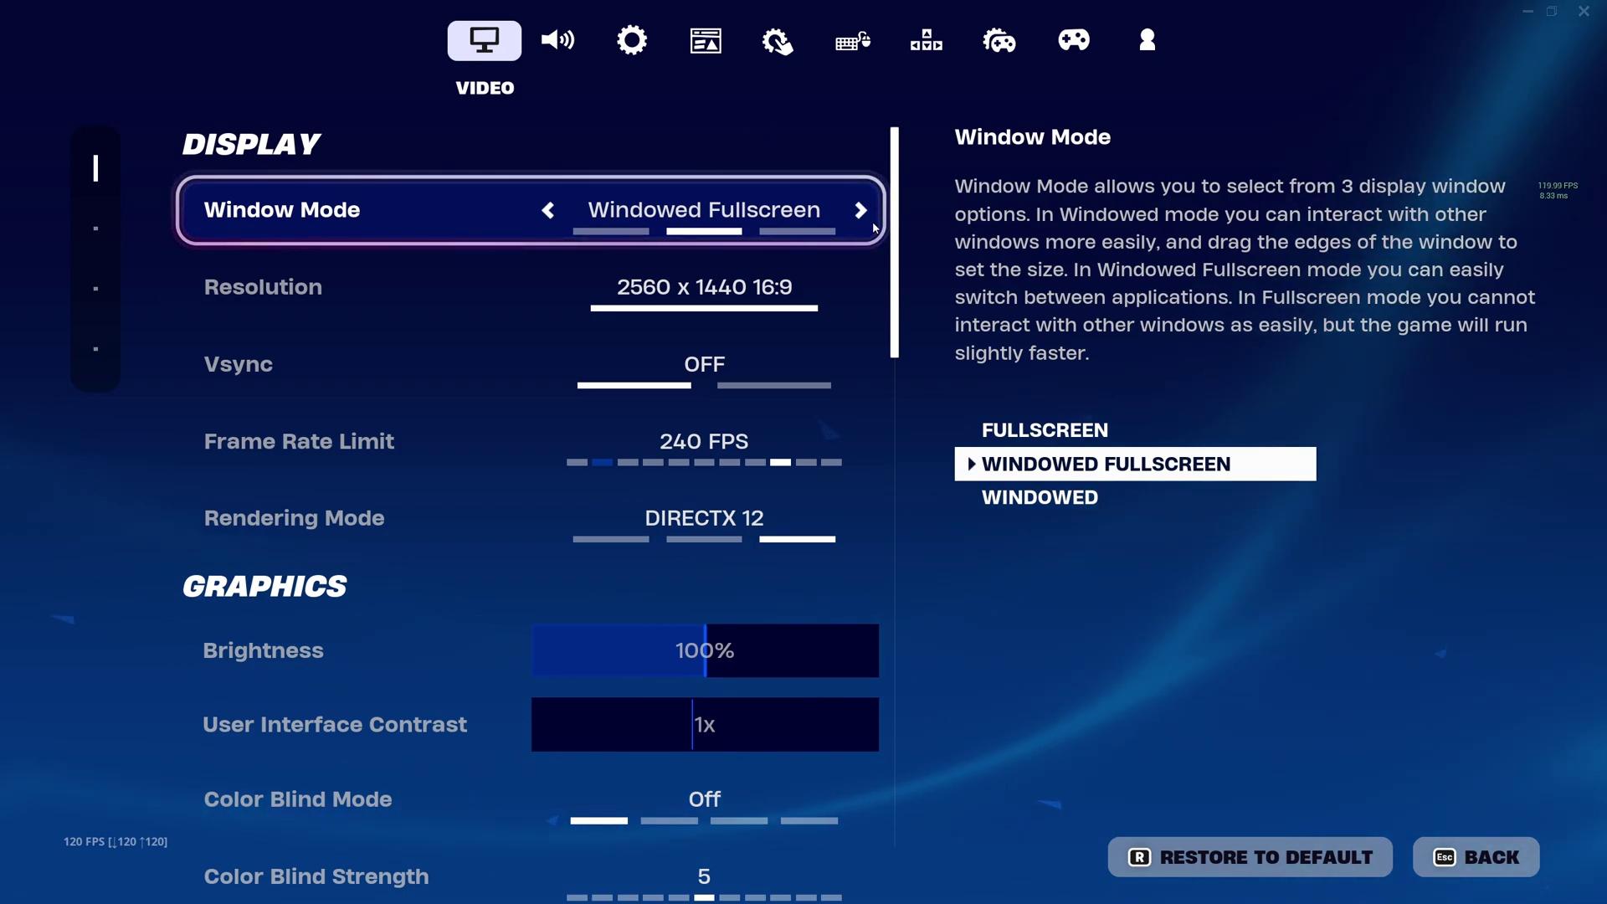
{"action": "left_click", "coordinate": [1474, 855]}
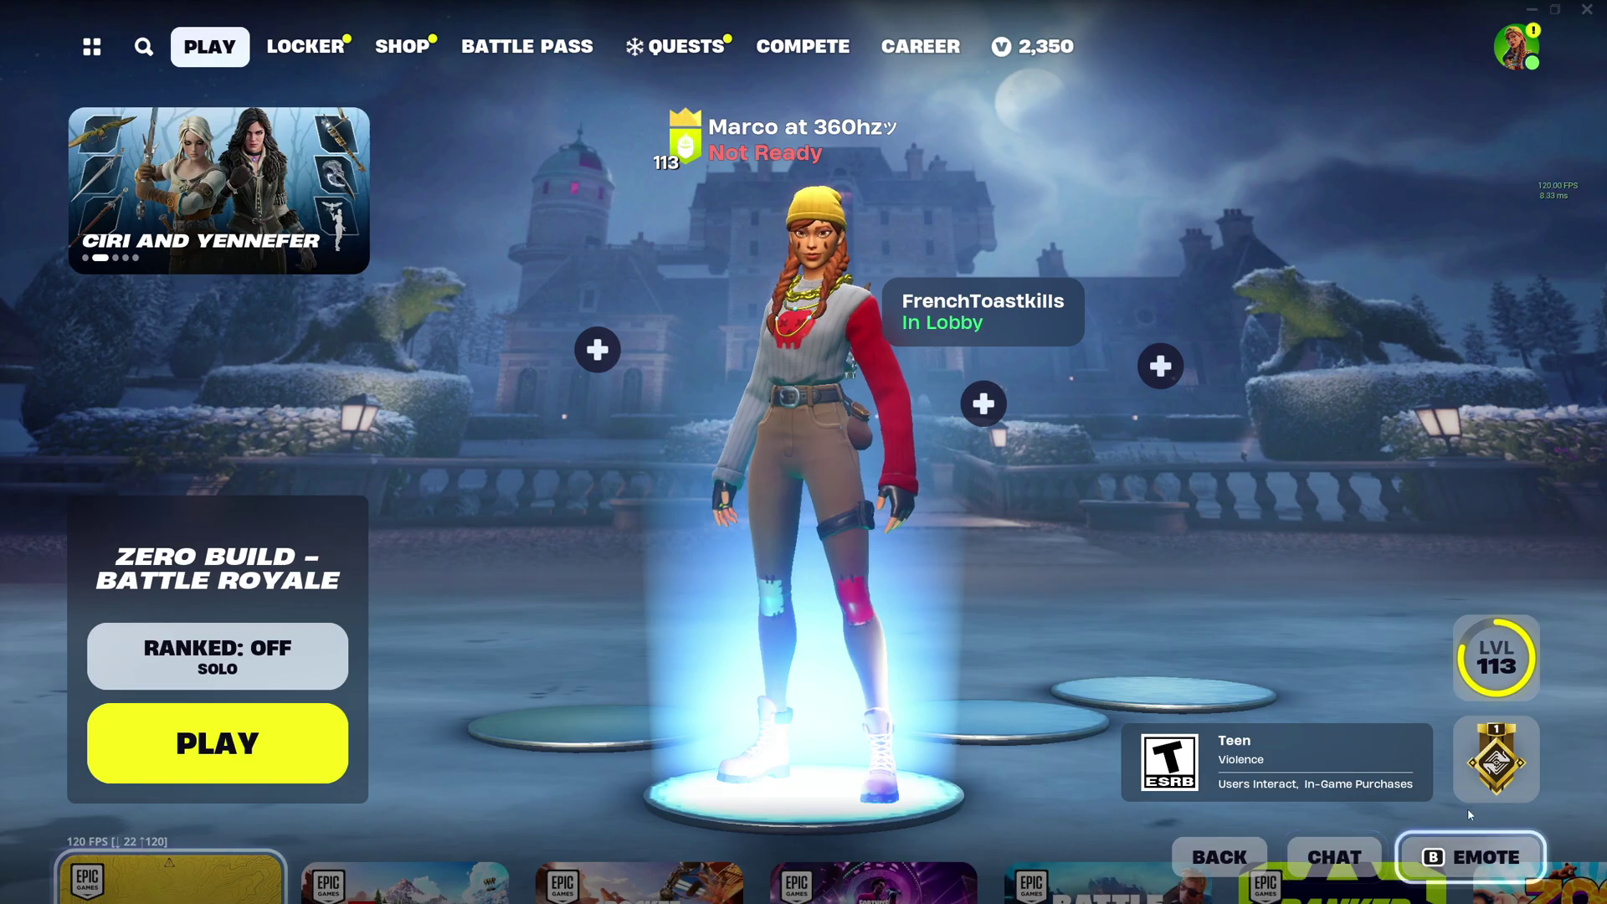
{"action": "left_click", "coordinate": [299, 741]}
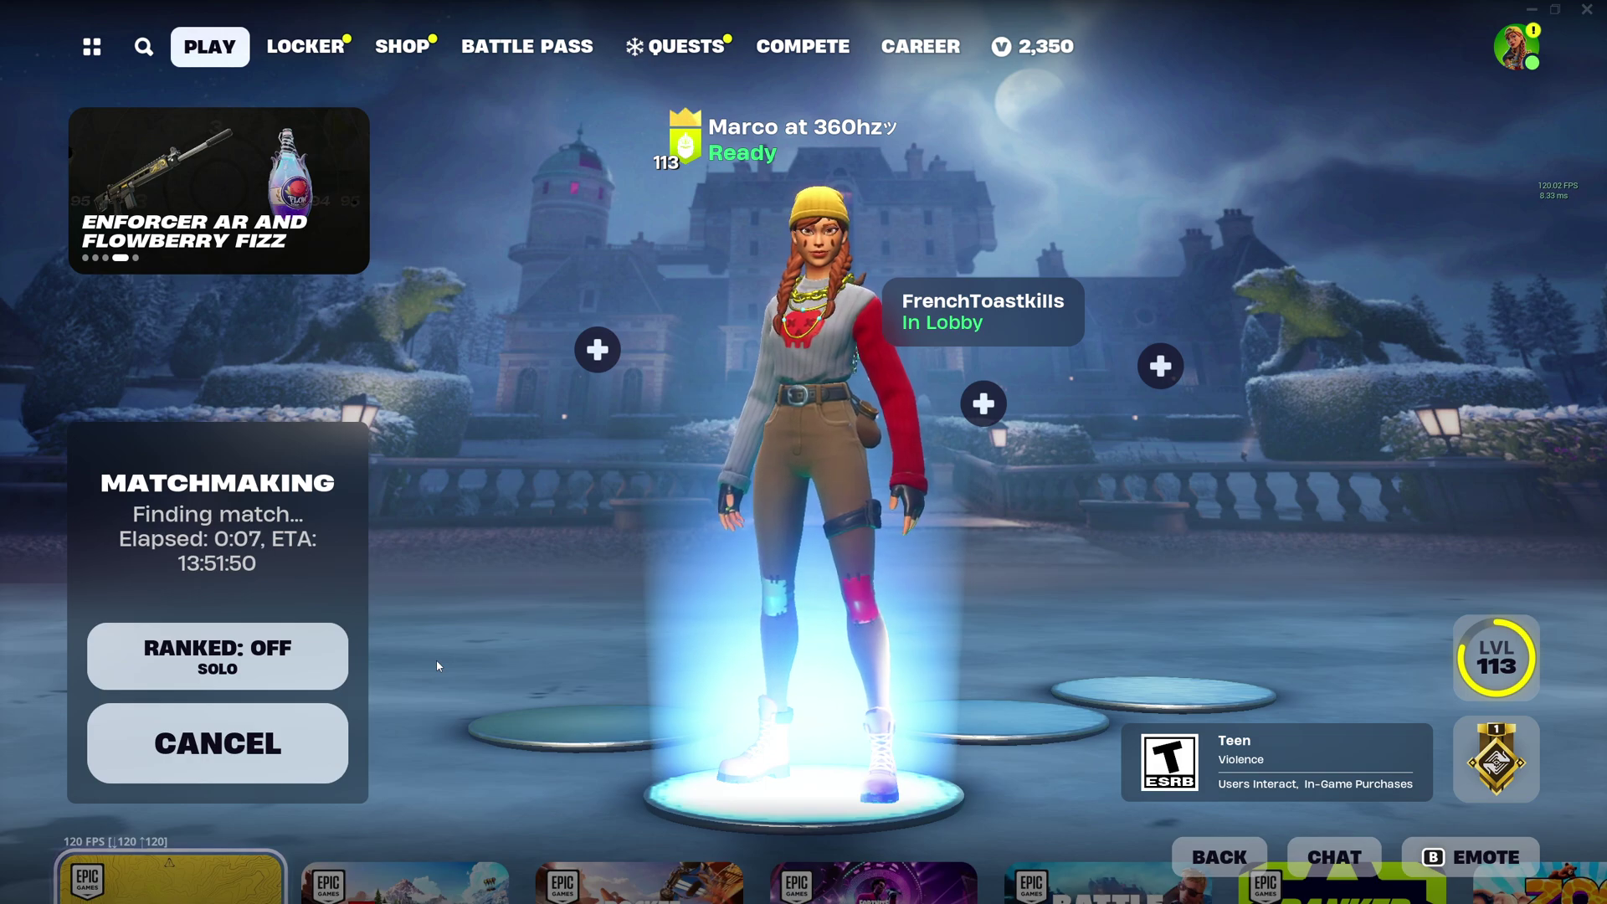
Check the hardware monitoring readings in MSI Center while the match waits for players, then return to Fortnite.
{"action": "key", "text": "super"}
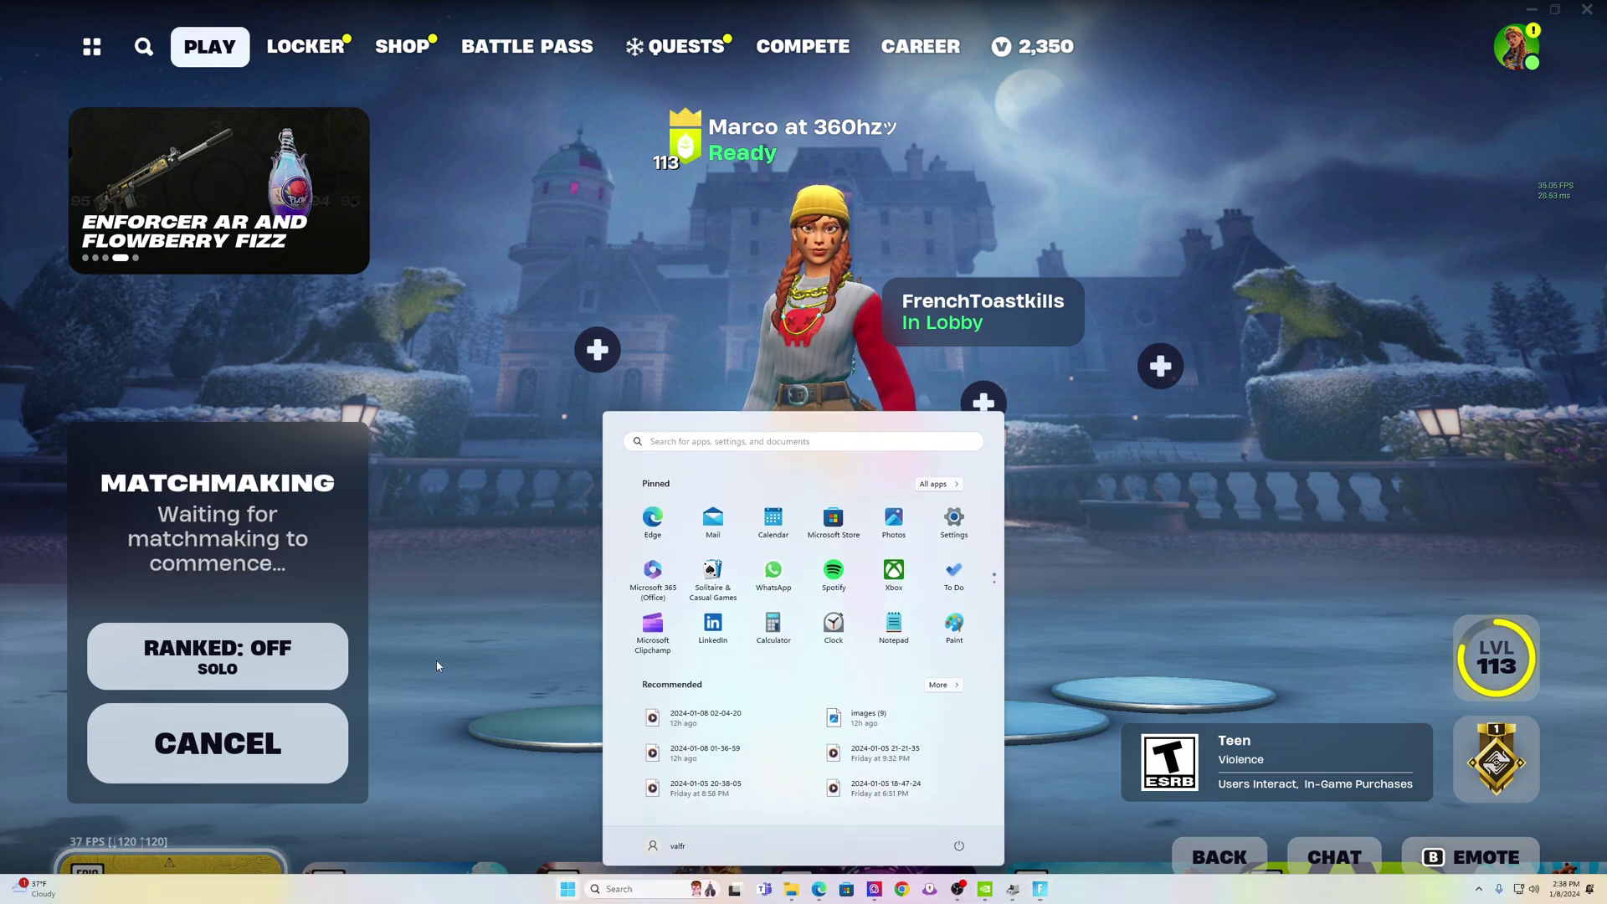
{"action": "left_click", "coordinate": [767, 883]}
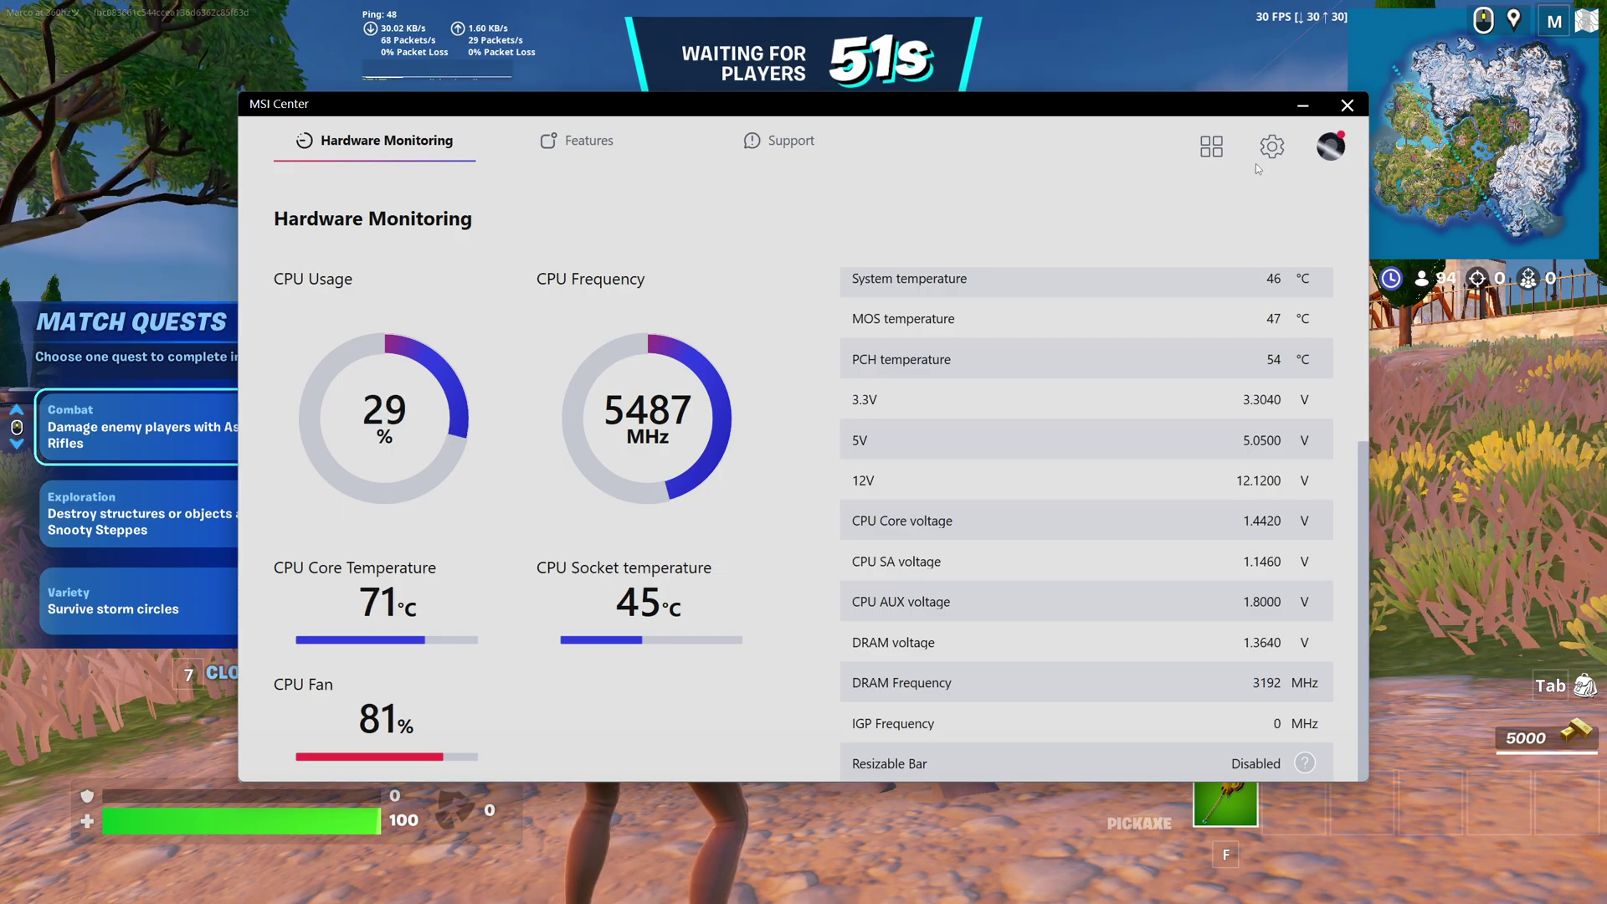
{"action": "left_click", "coordinate": [1303, 104]}
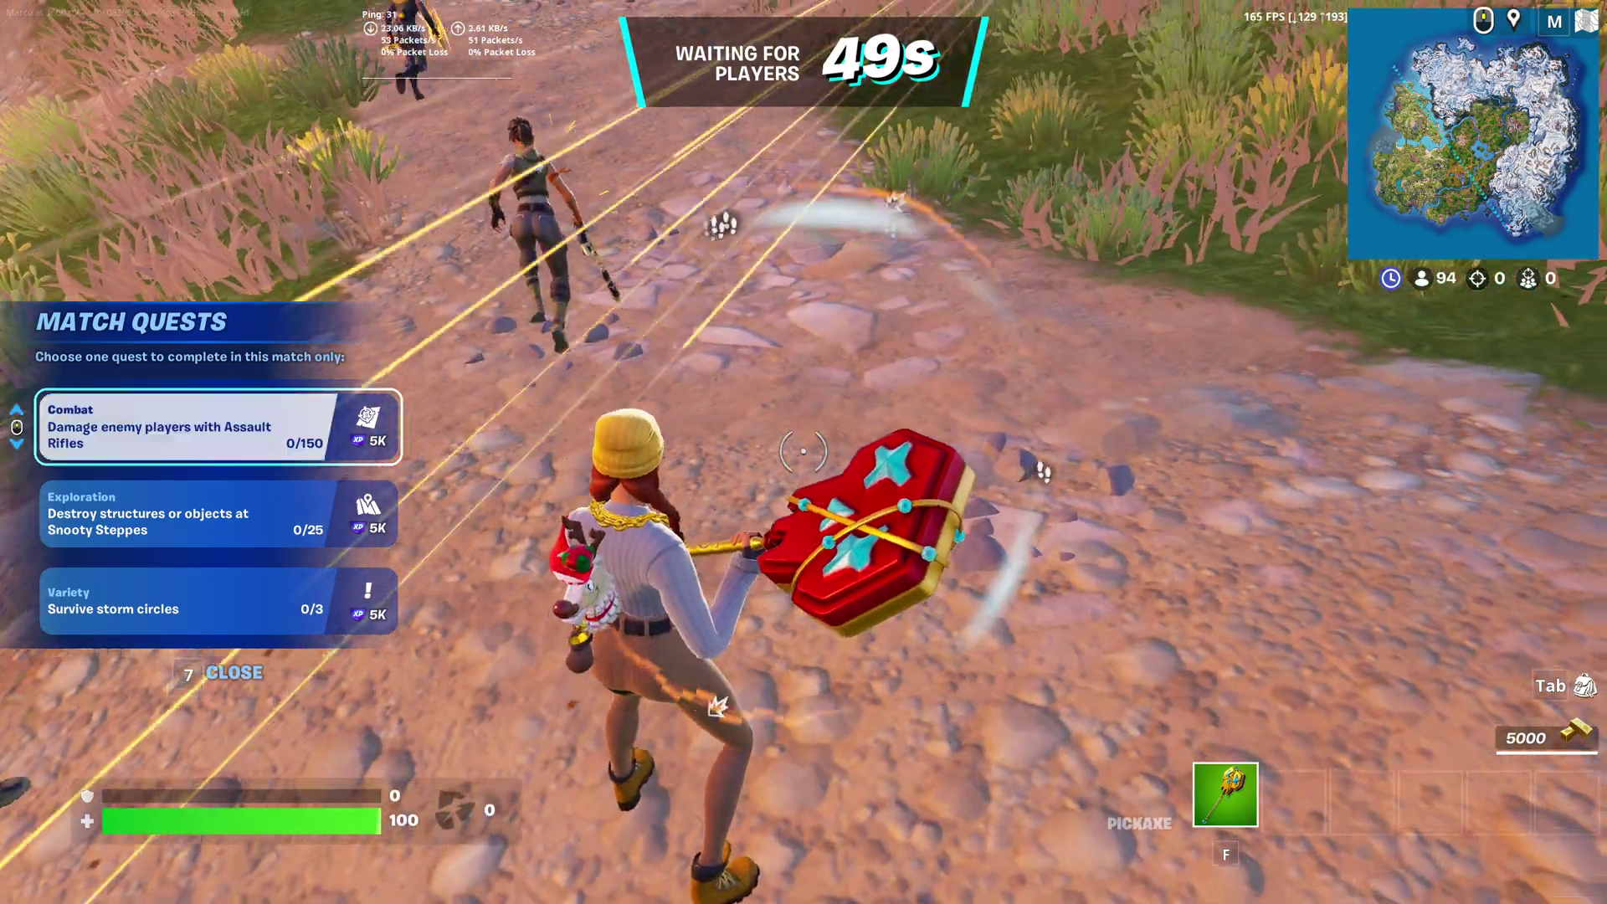
Dismiss the match quests list and place a map marker in the snowy northern part of the island.
{"action": "key", "text": "7"}
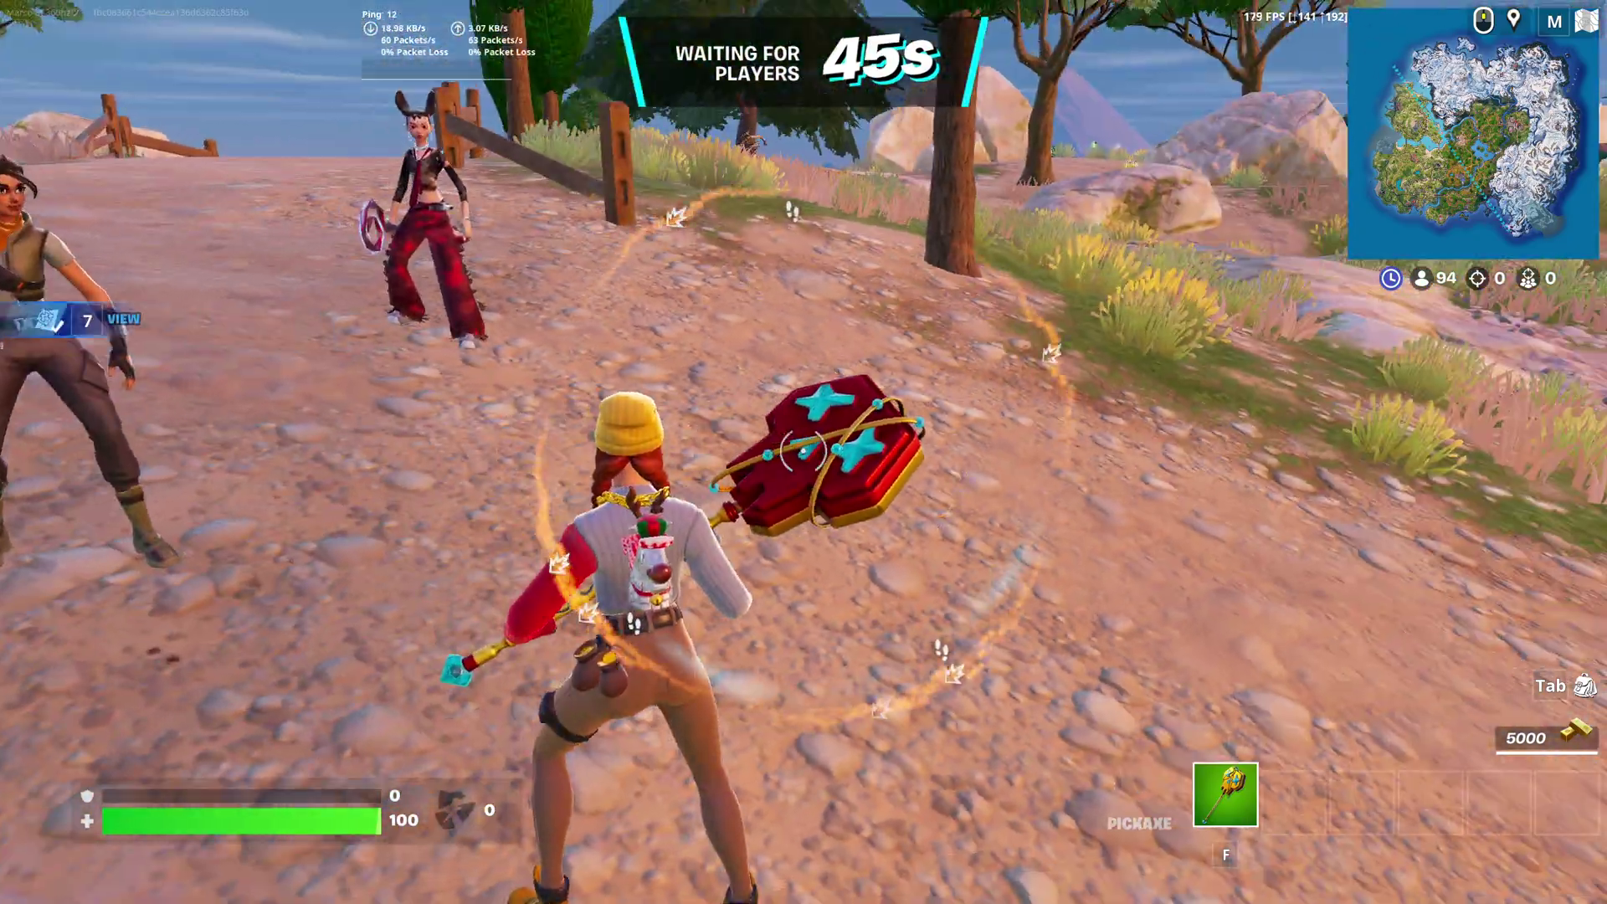
{"action": "key", "text": "w"}
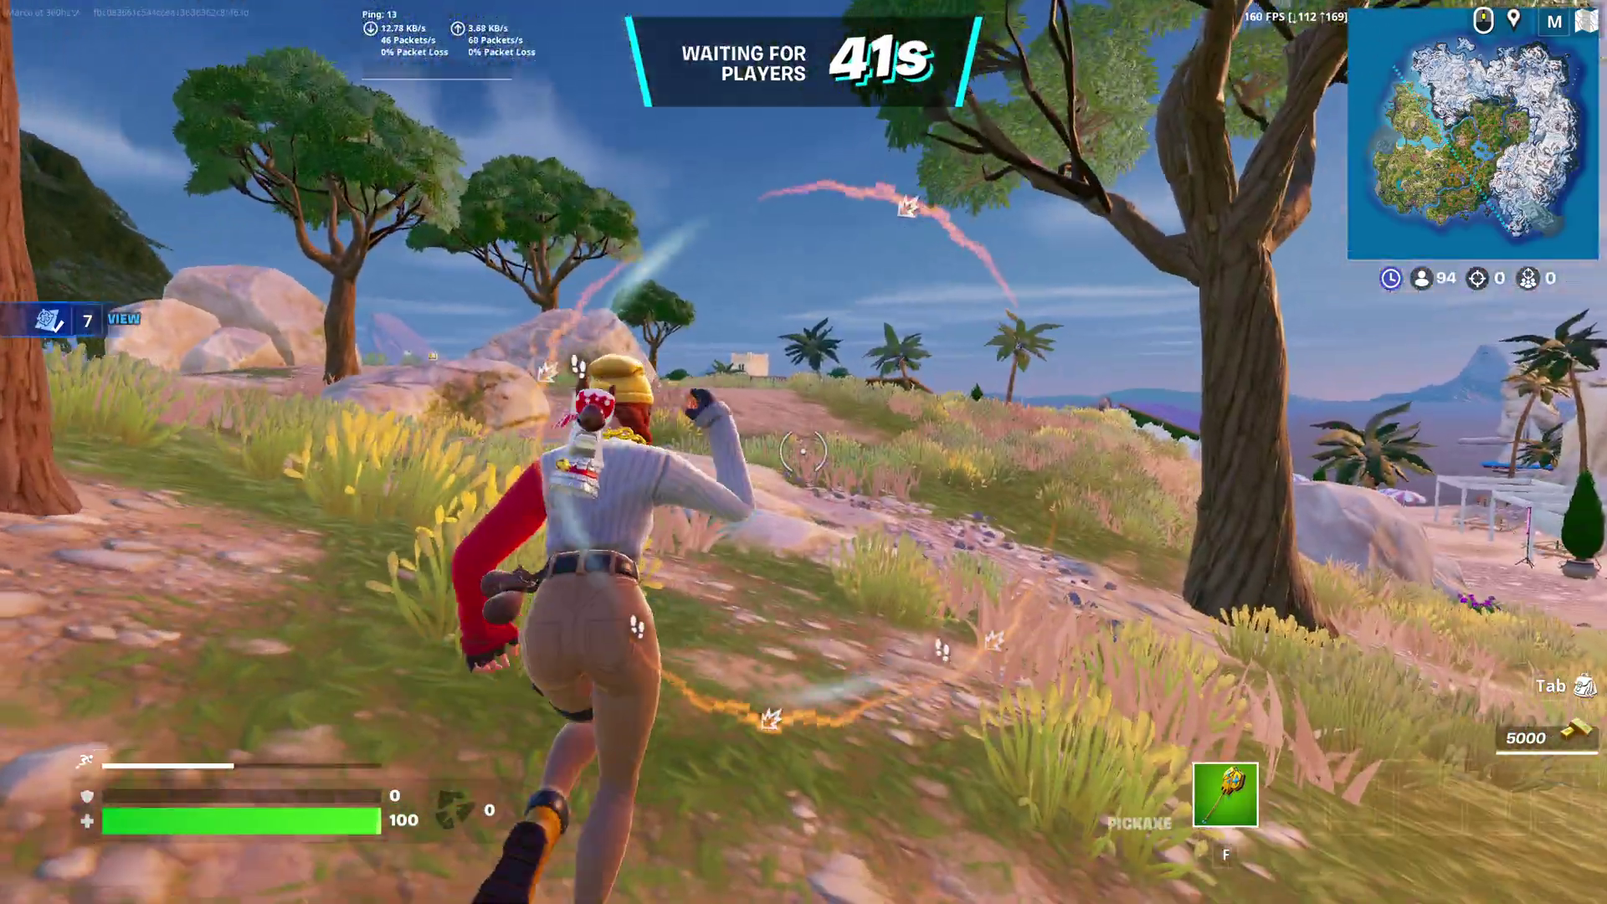
{"action": "key", "text": "m"}
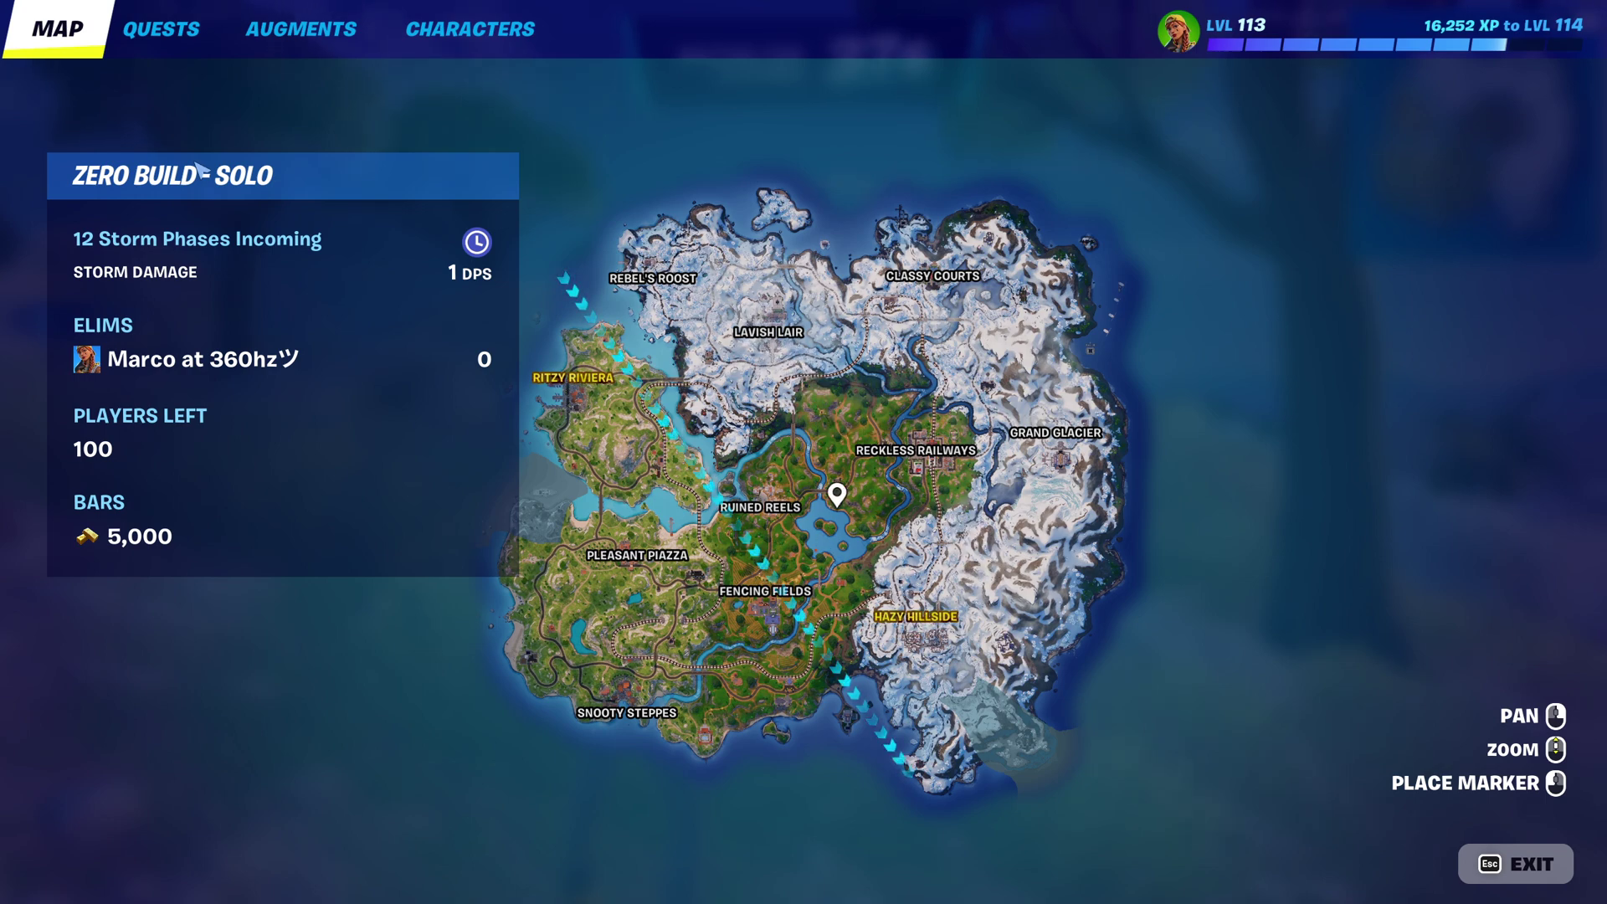
{"action": "key", "text": "m"}
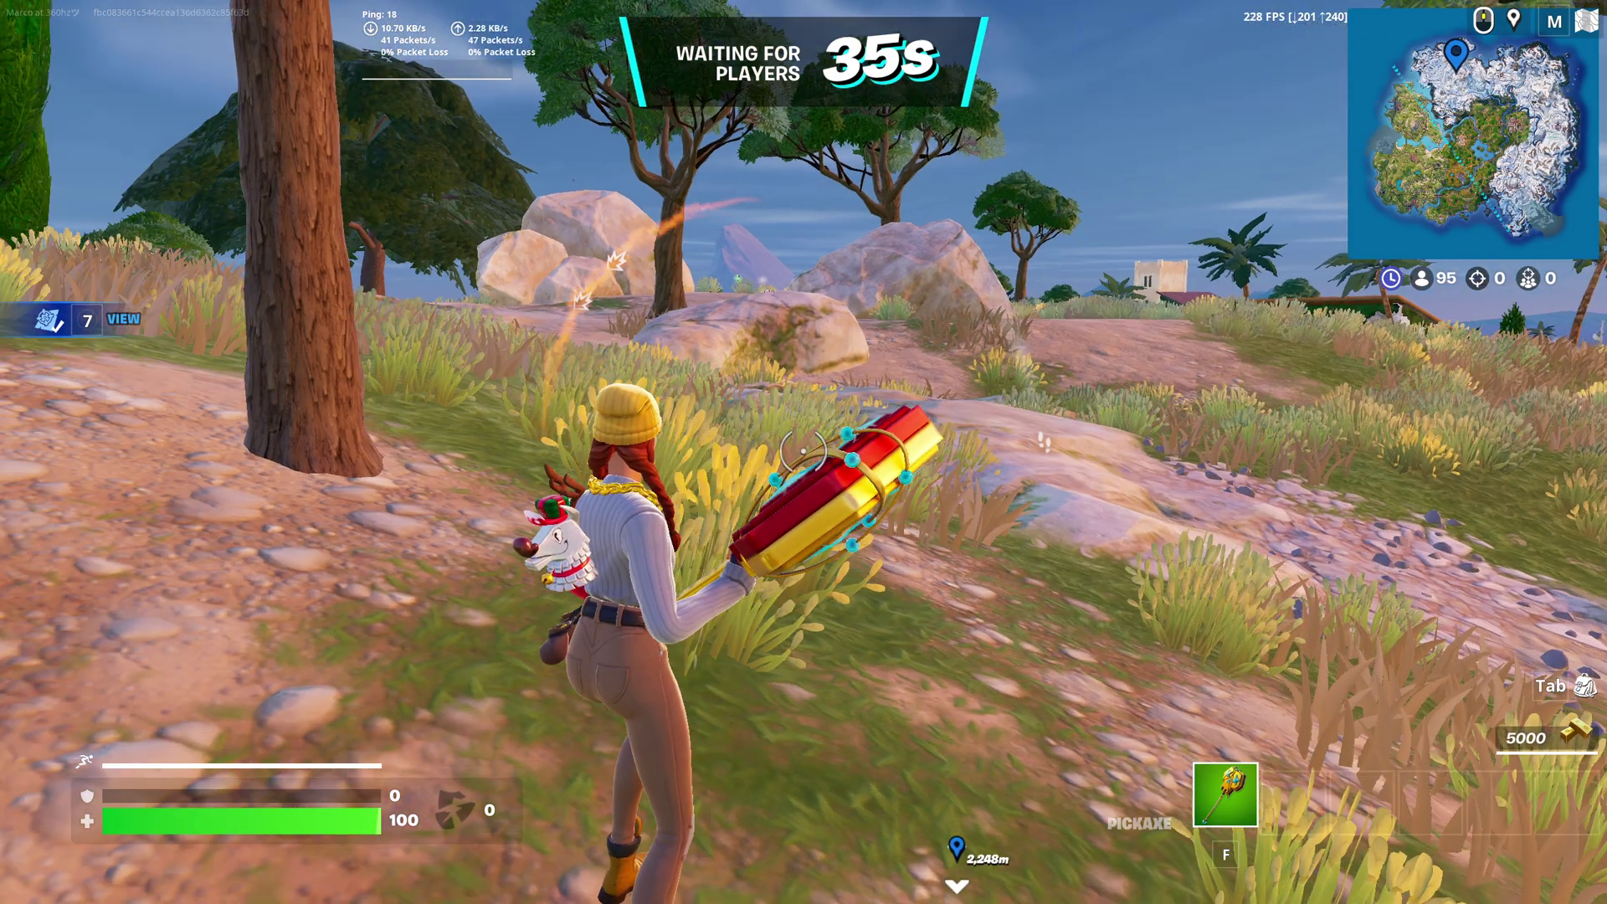
Run around the pre-match island and swing the pickaxe until the Battle Bus launches.
{"action": "key", "text": "w"}
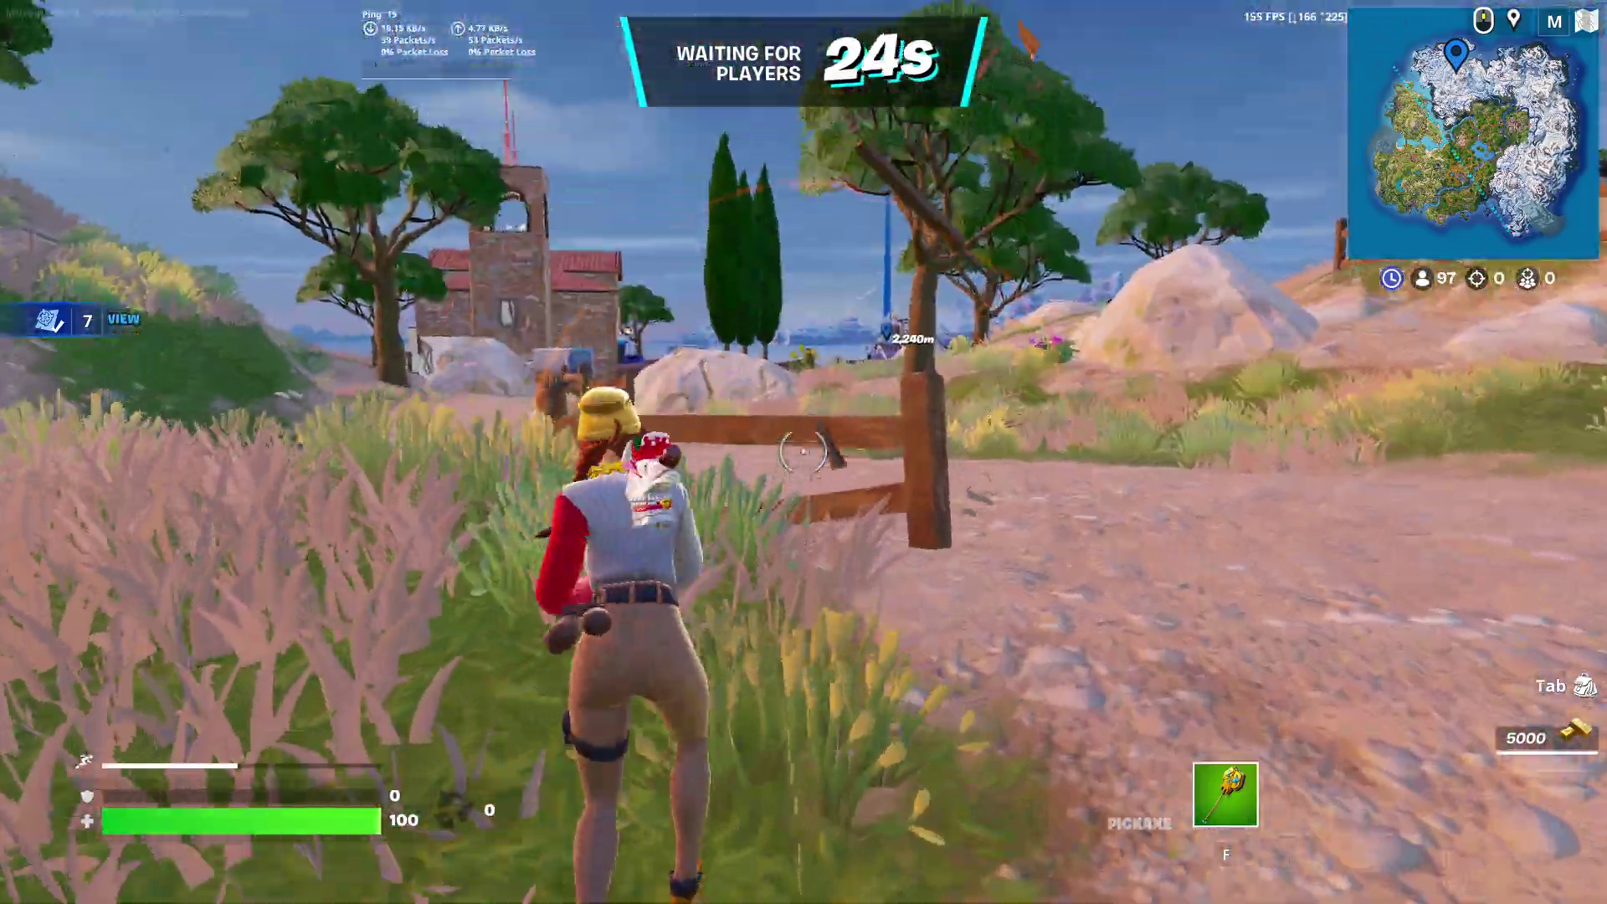
{"action": "left_click", "coordinate": [803, 451]}
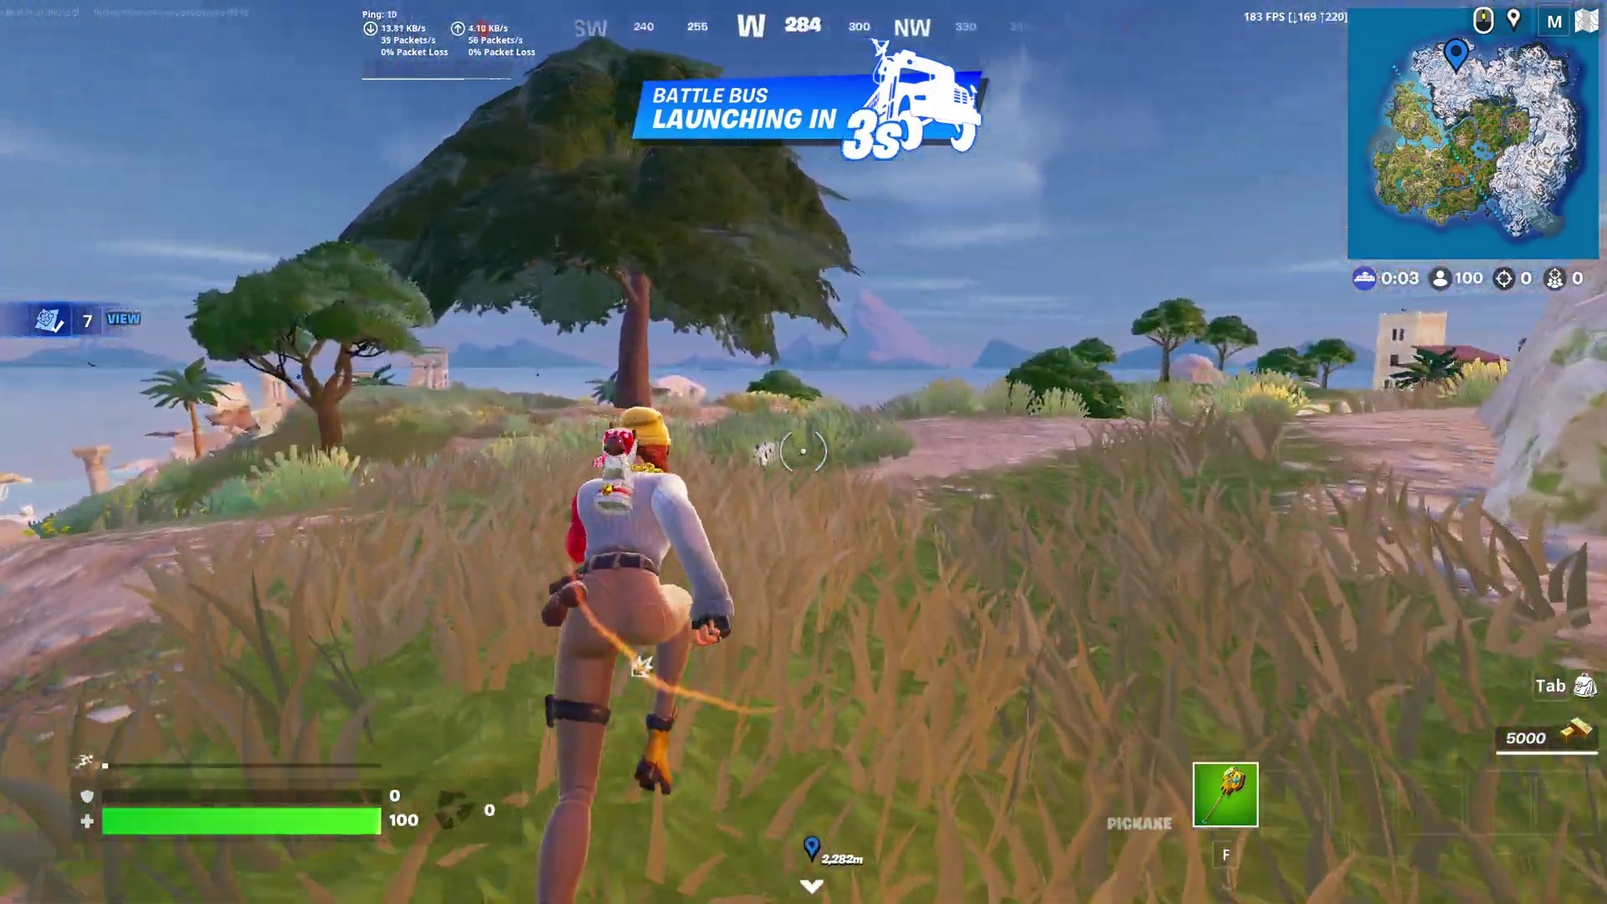
{"action": "key", "text": "w"}
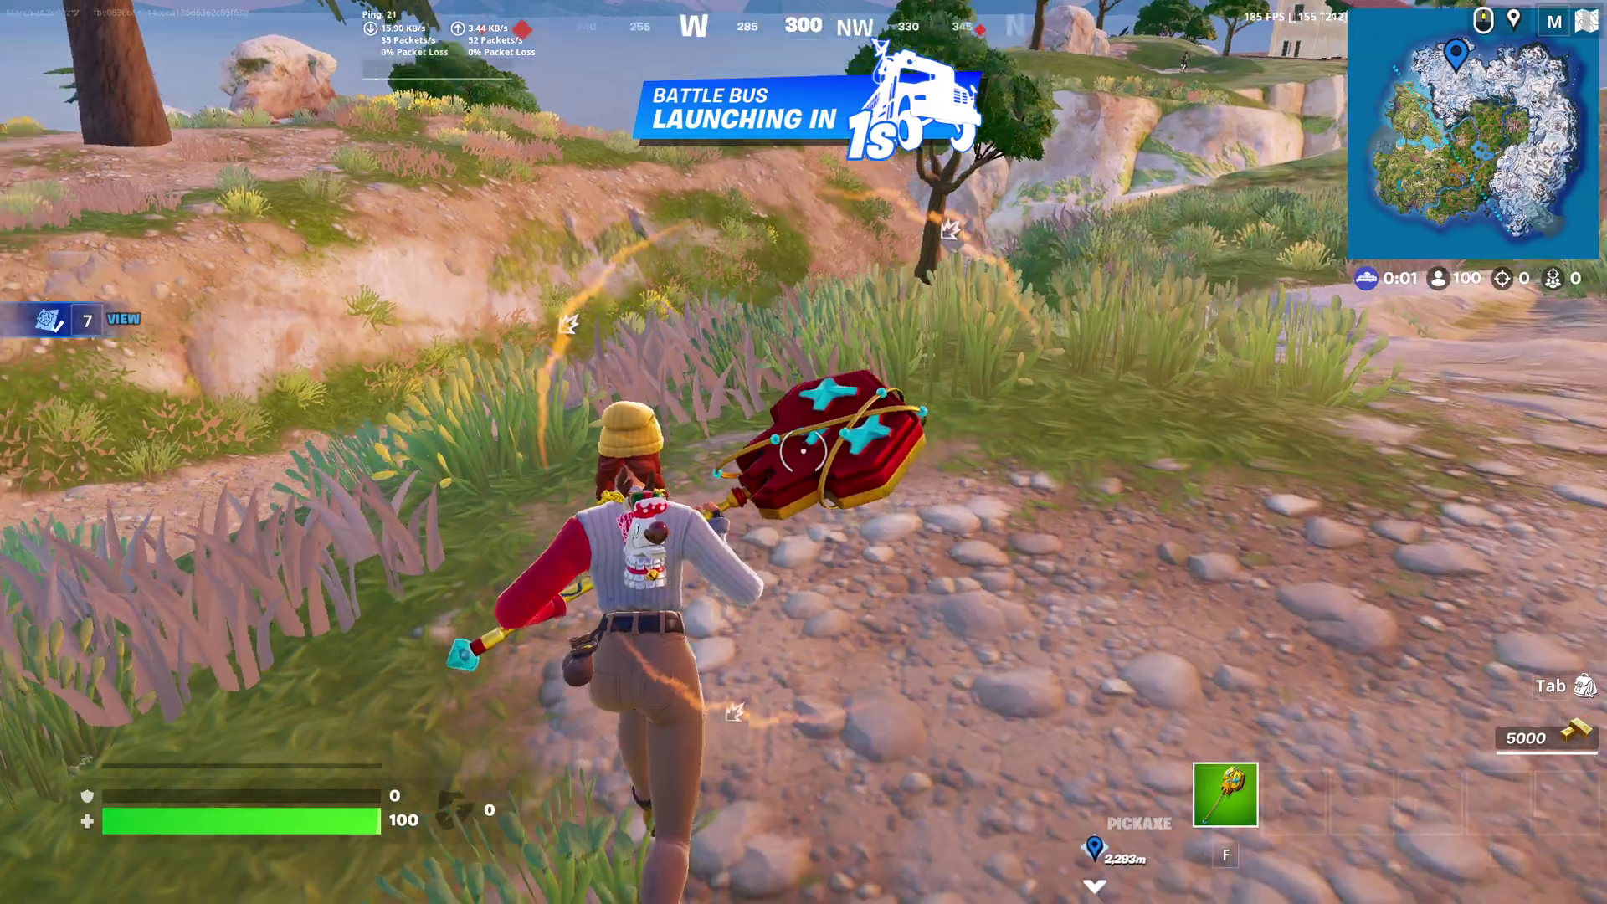
{"action": "key", "text": "w"}
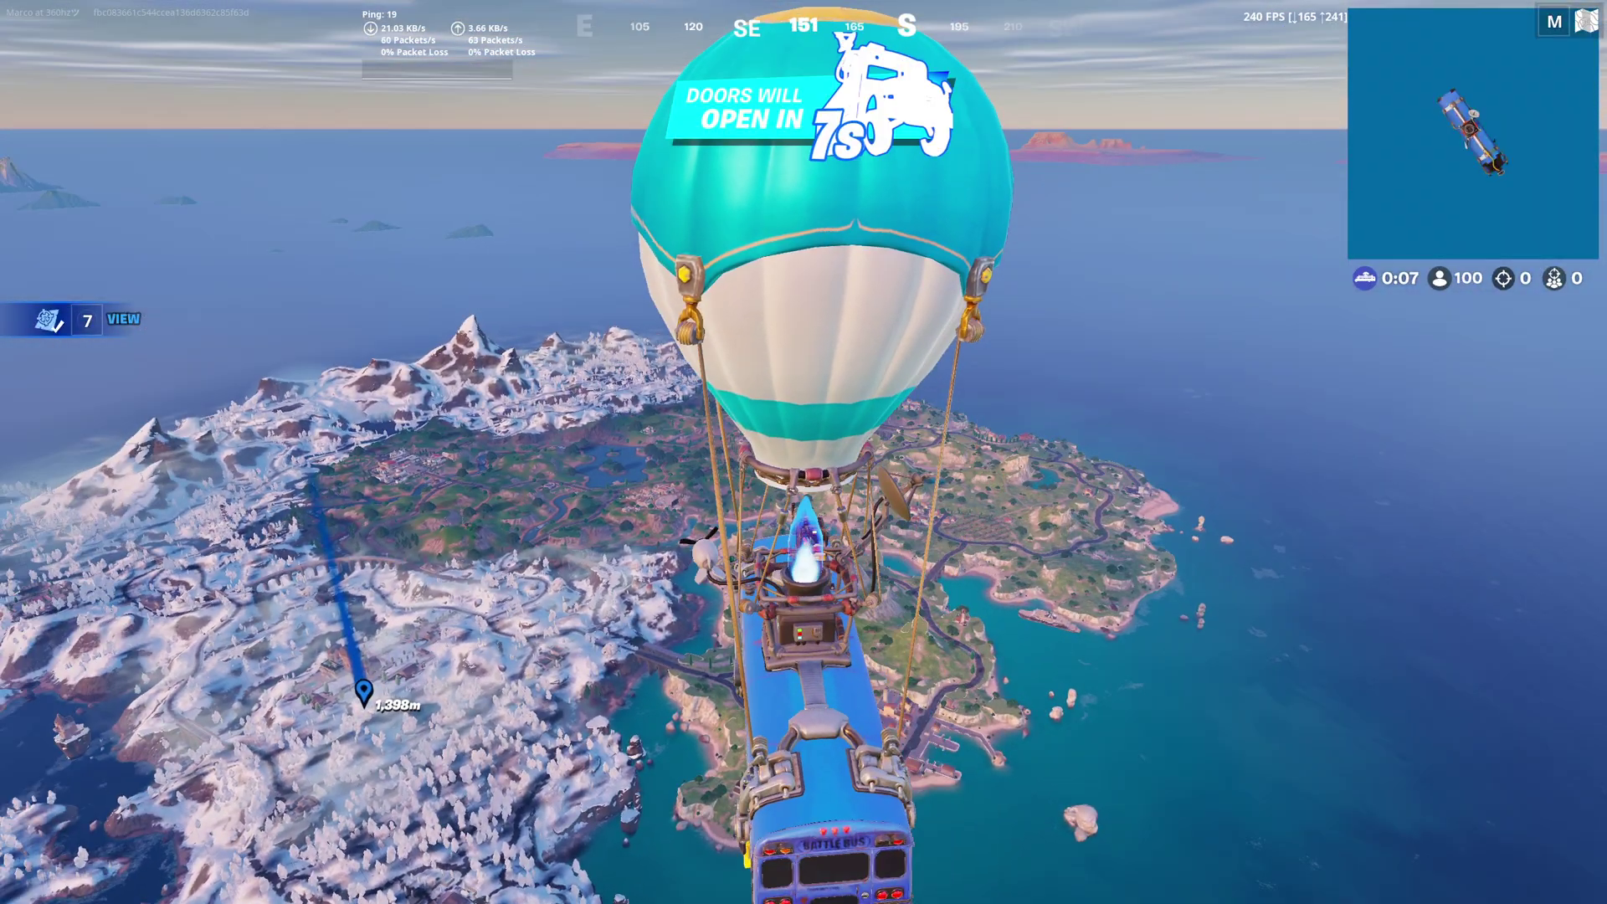
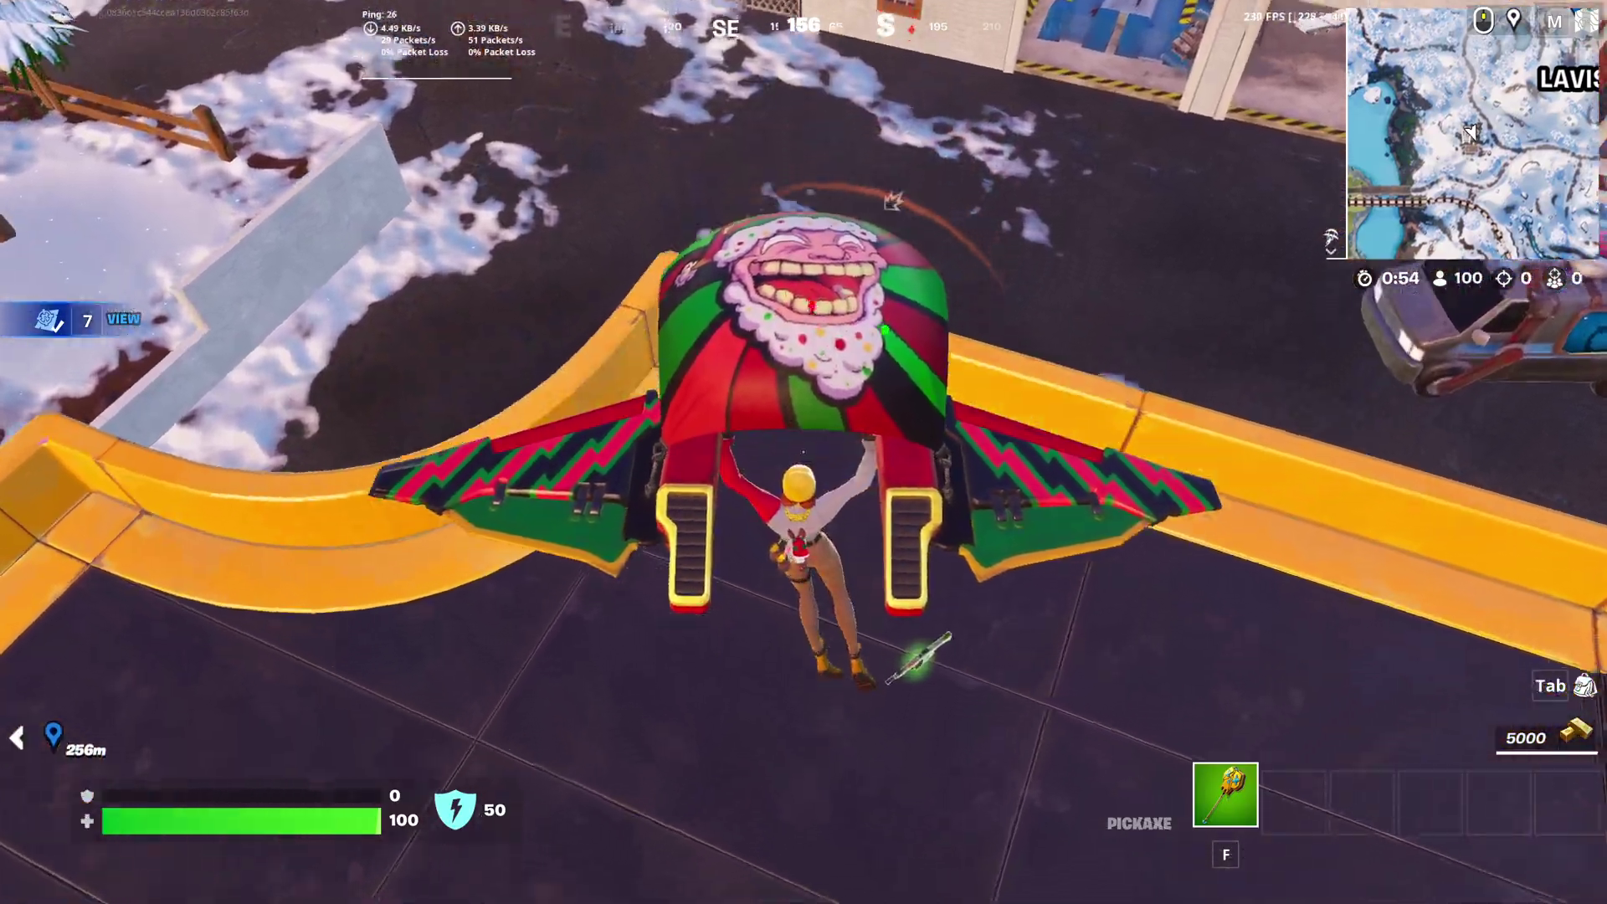
Pick up the Frenzy Auto Shotgun on the Piney Pumps roof, cross the roof and jump down.
{"action": "key", "text": "e"}
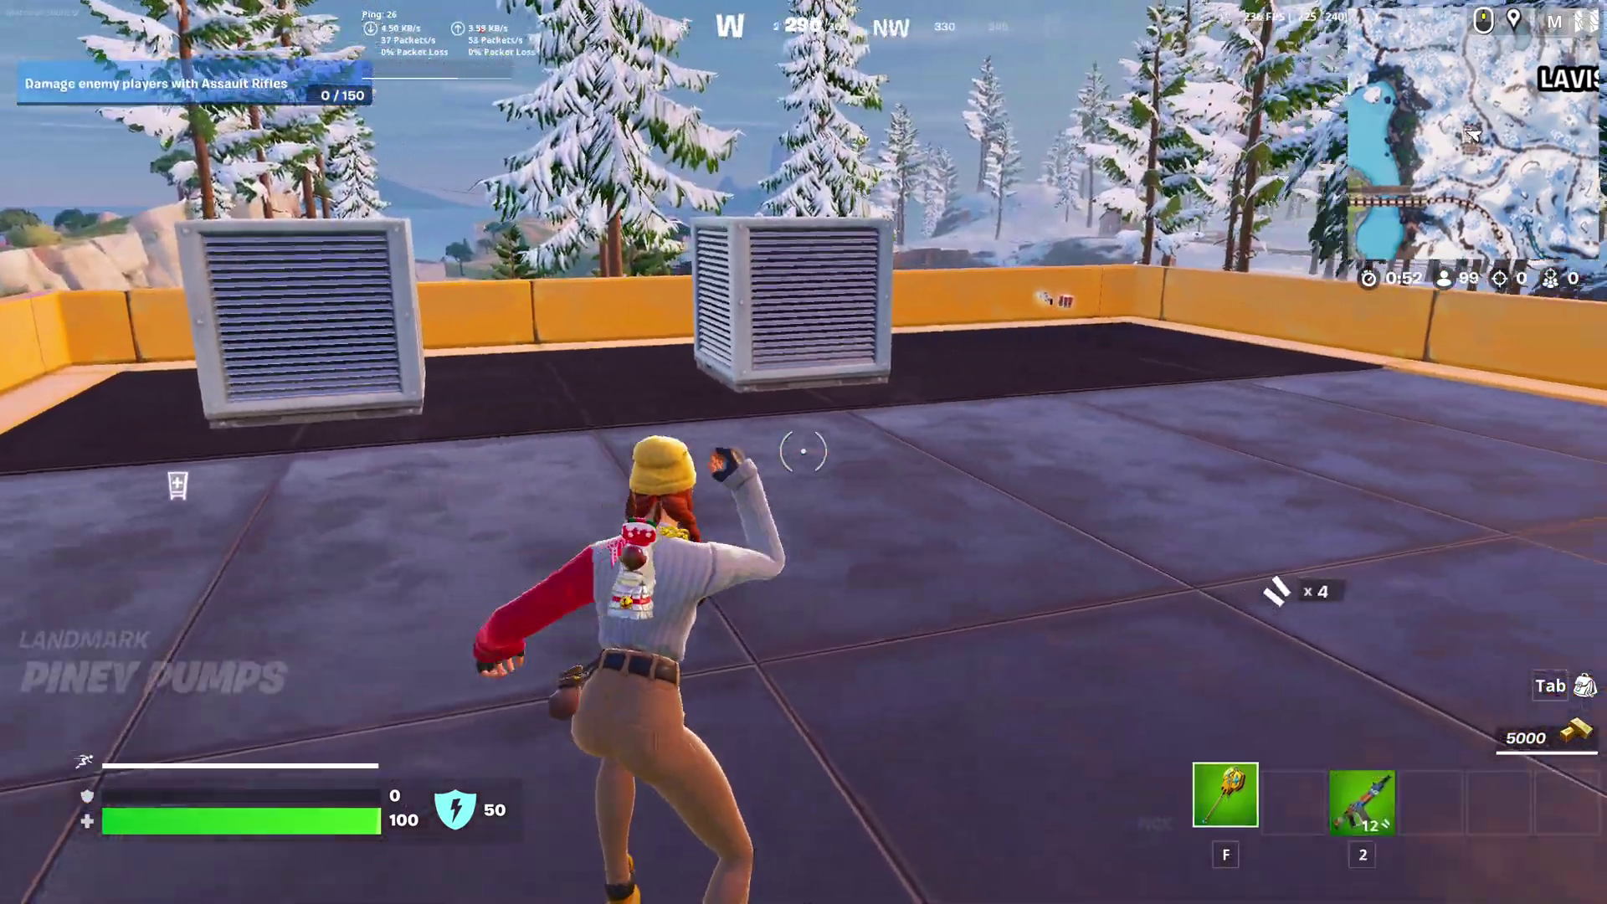
{"action": "key", "text": "w"}
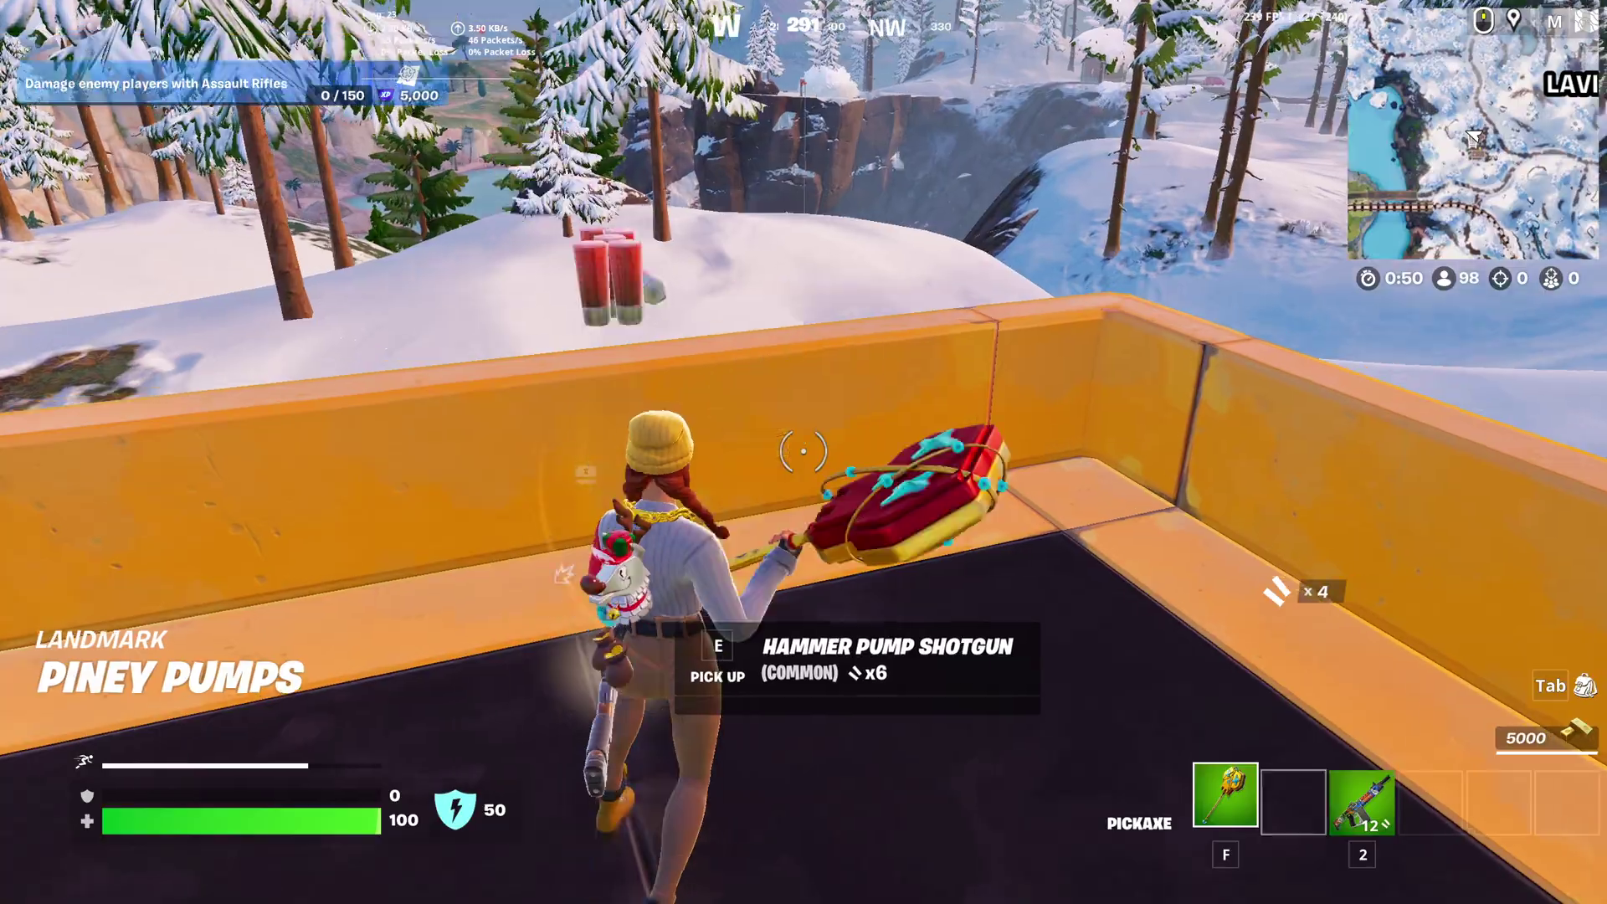
{"action": "key", "text": "w"}
{"action": "key", "text": "space"}
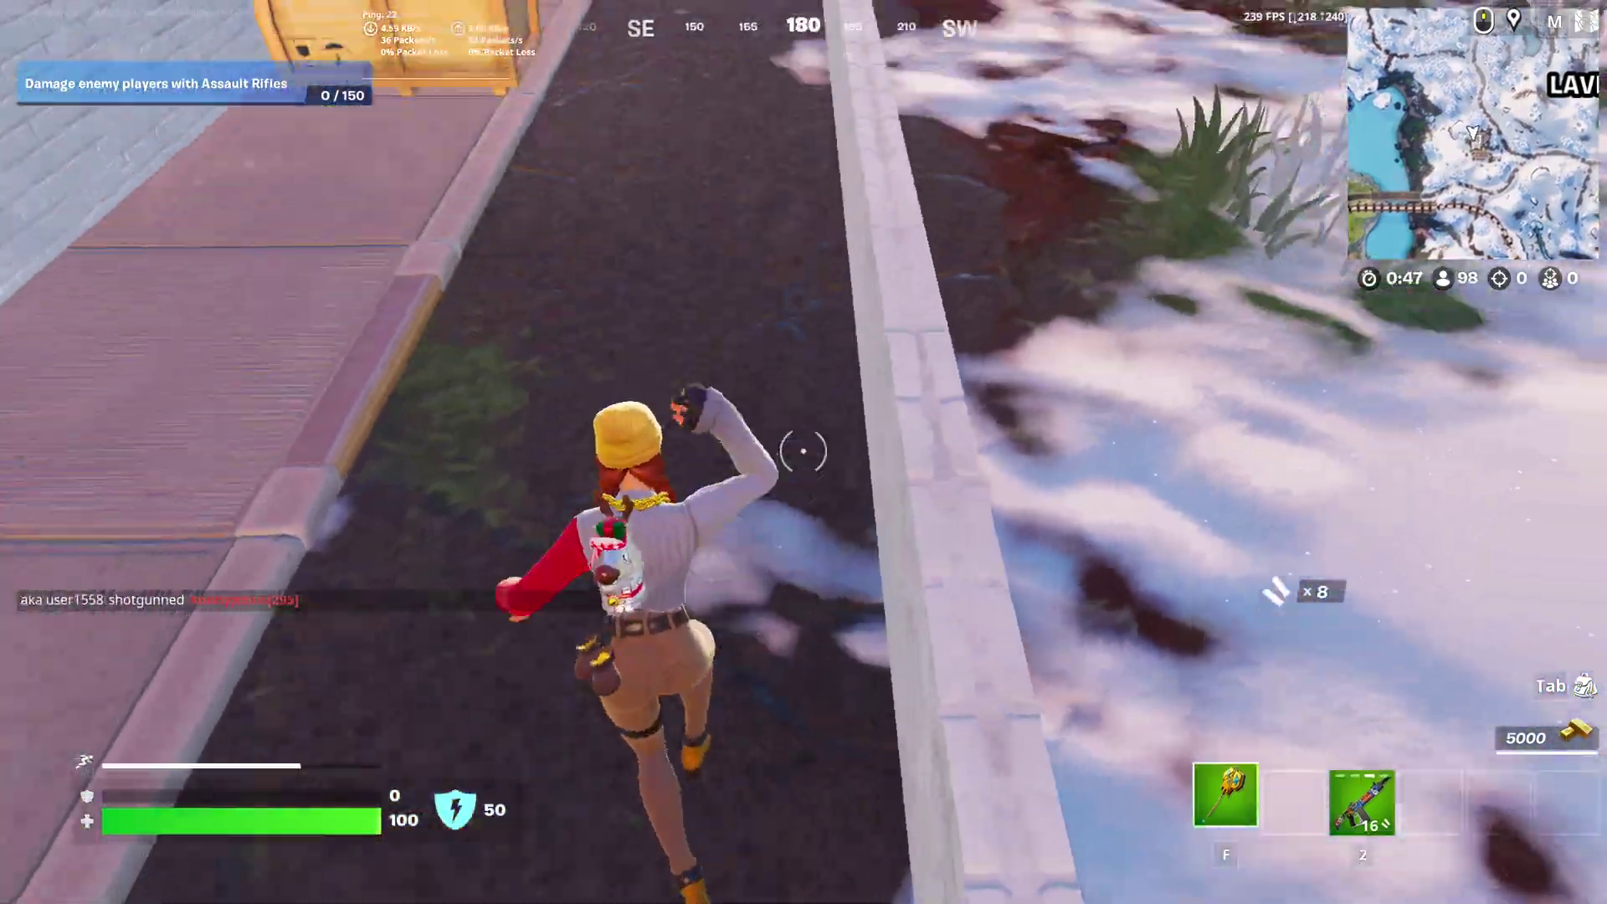
Run around the gas station to the SUV parked by the pumps and get in.
{"action": "key", "text": "w"}
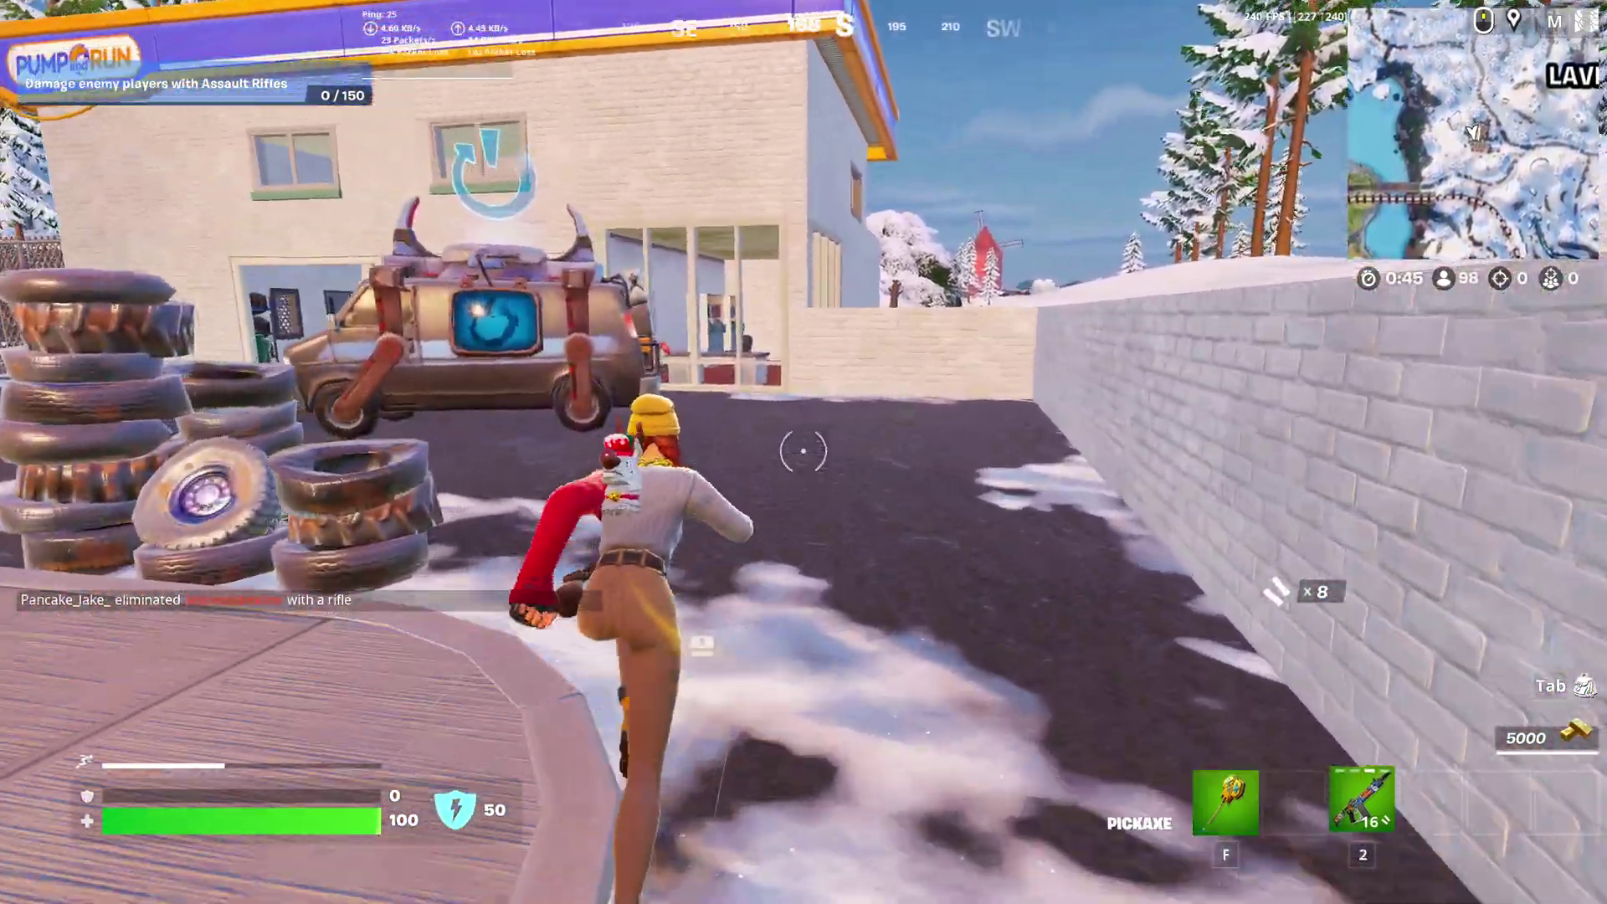
{"action": "key", "text": "w"}
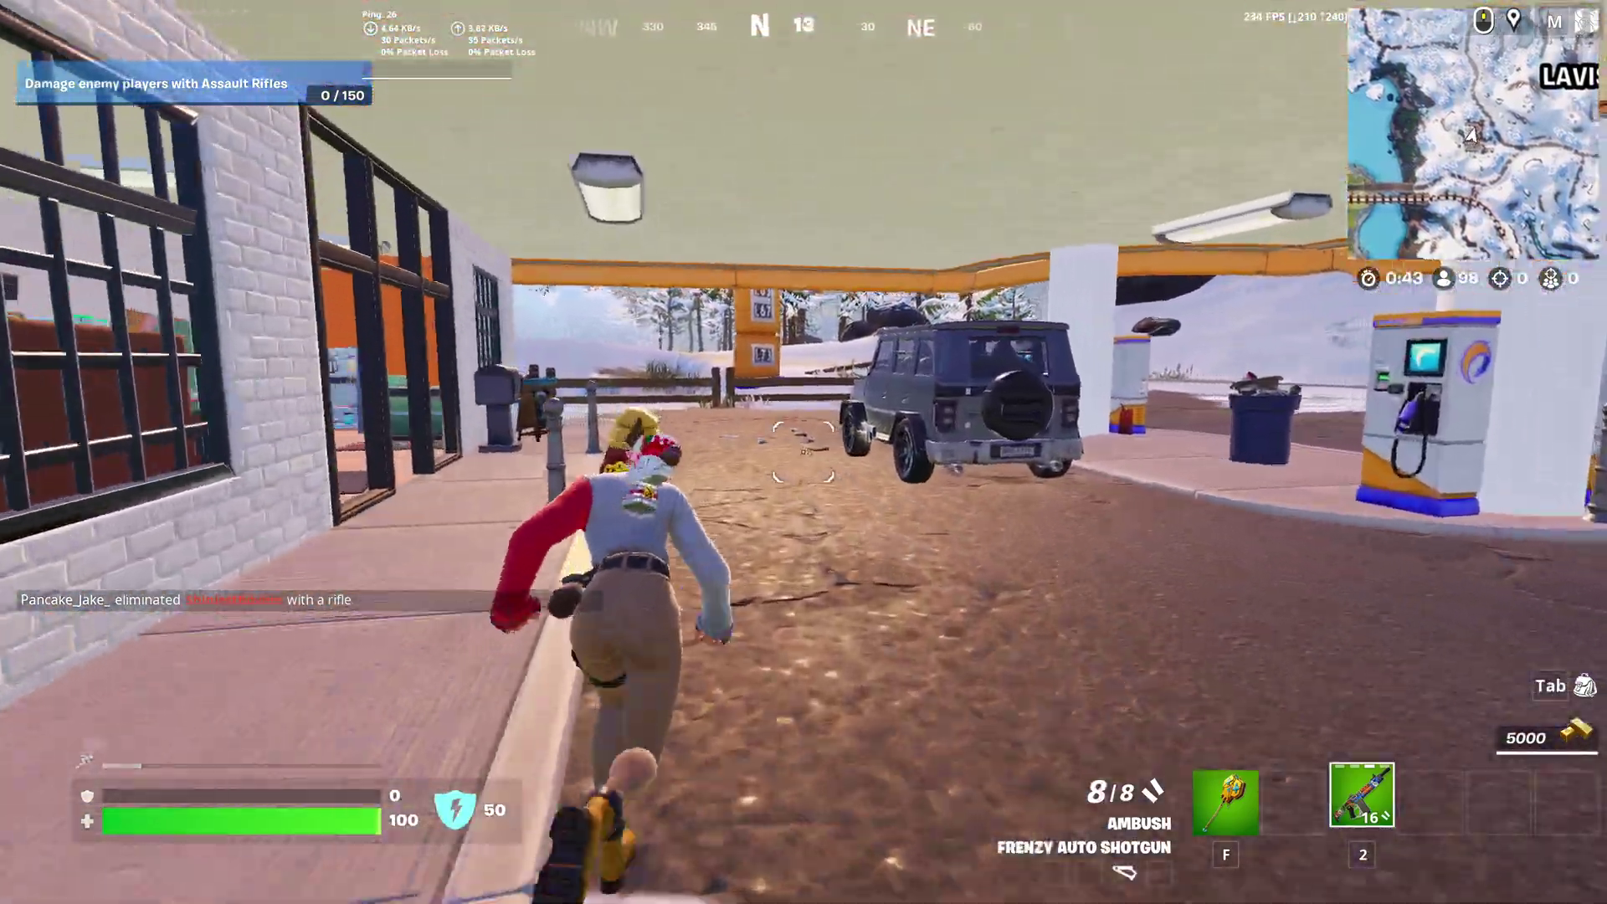
{"action": "key", "text": "w"}
{"action": "key", "text": "e"}
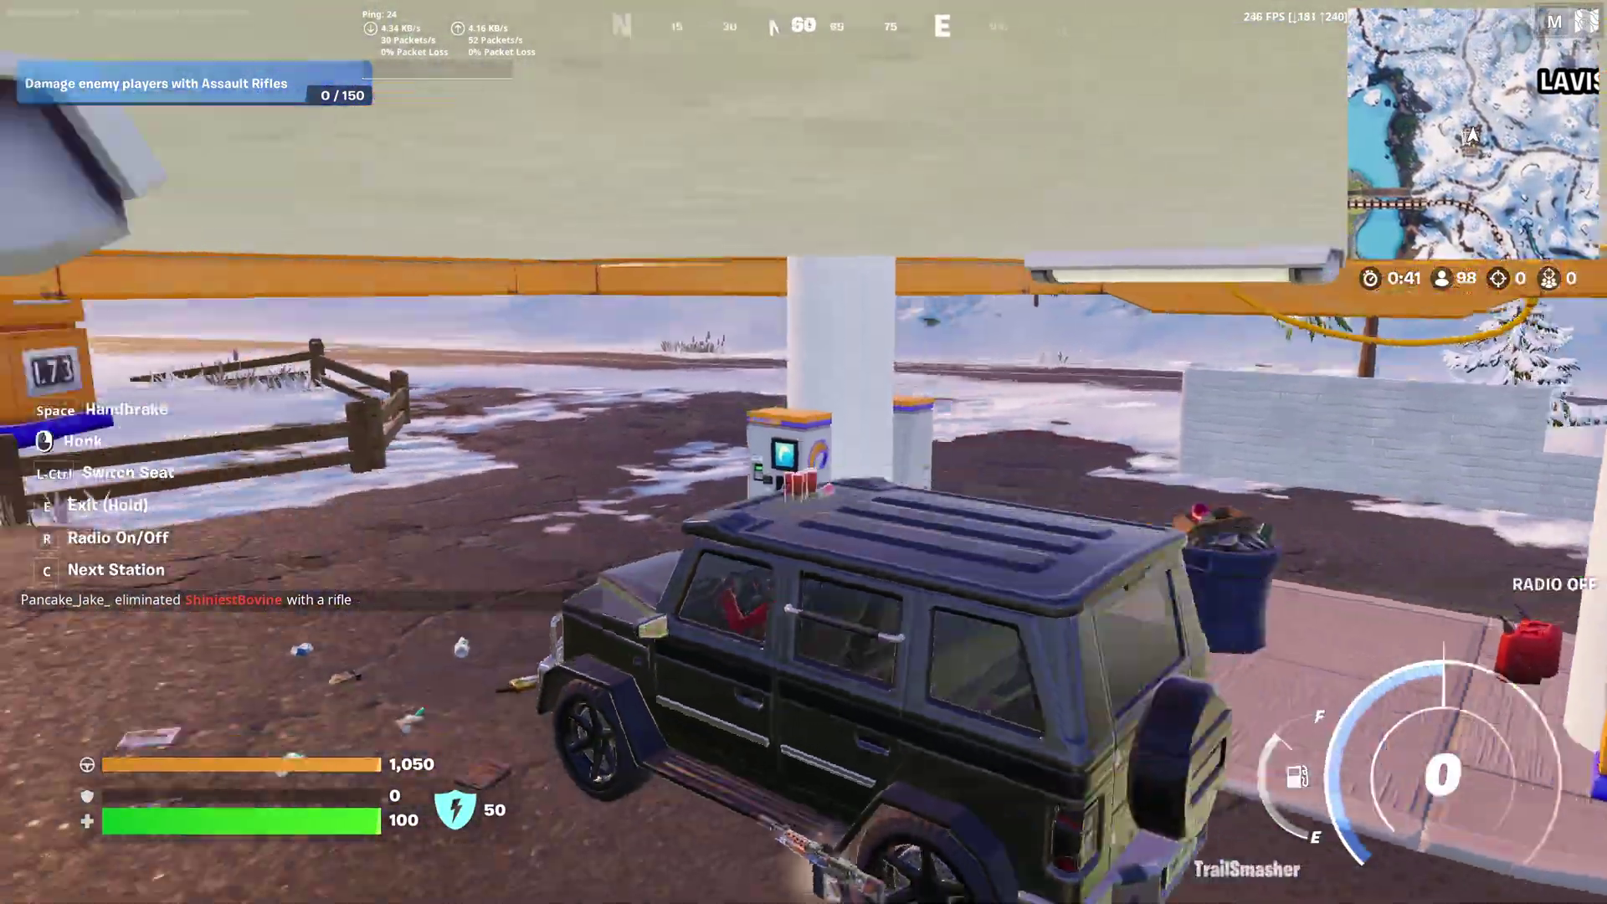
Drive the SUV out of the gas station and east along the snowy road to Lavish Lair.
{"action": "key", "text": "w"}
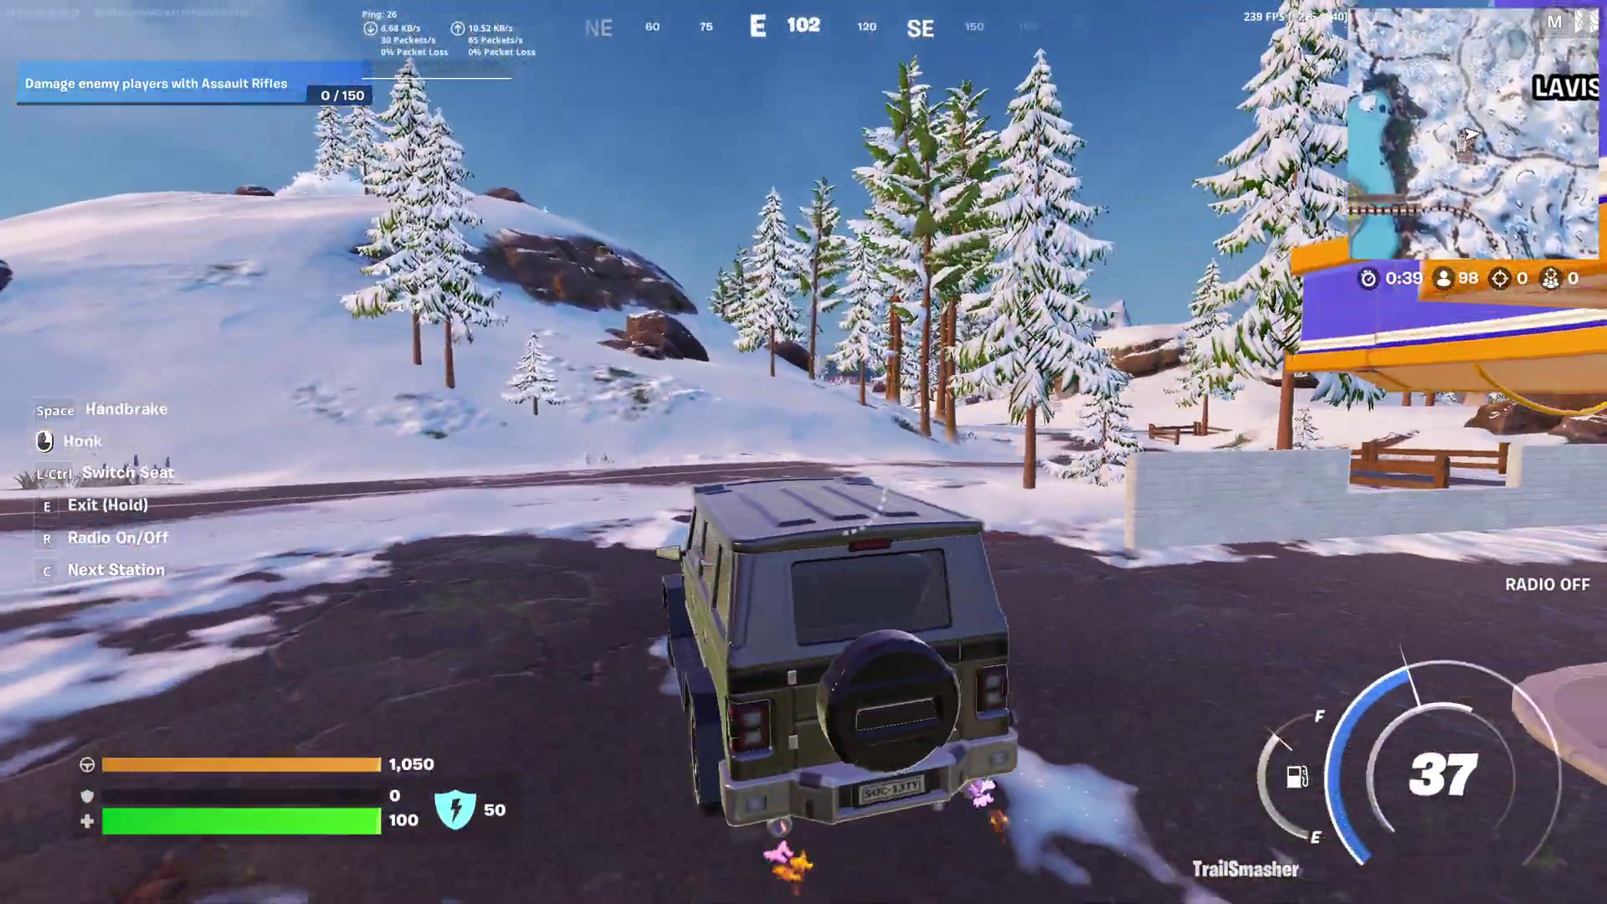
{"action": "key", "text": "w"}
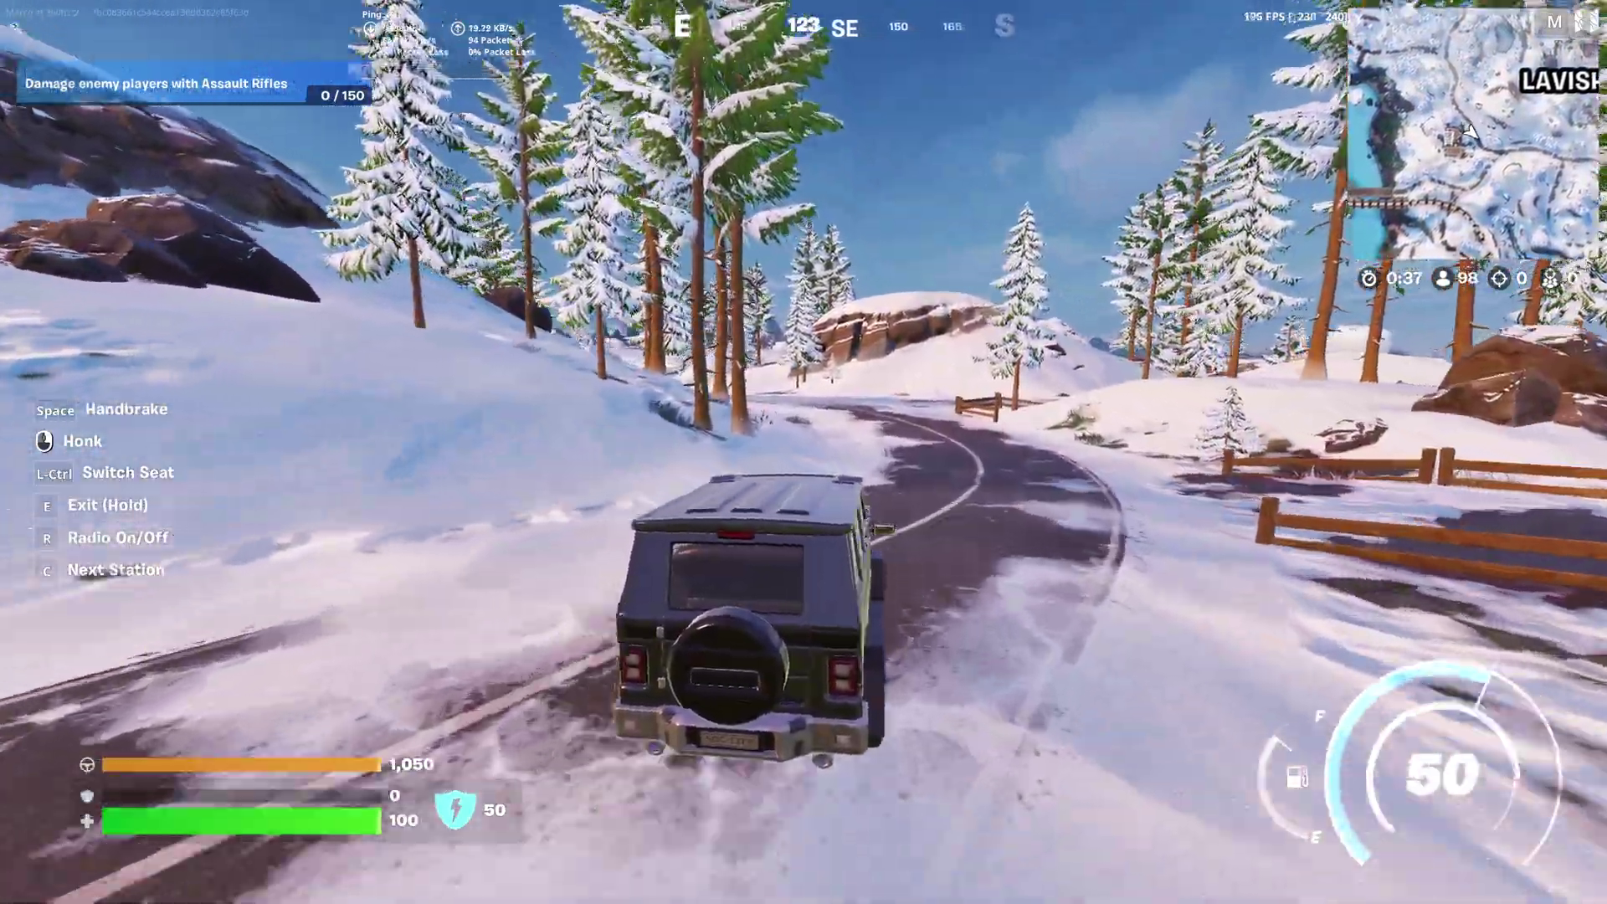
{"action": "key", "text": "w"}
{"action": "key", "text": "a"}
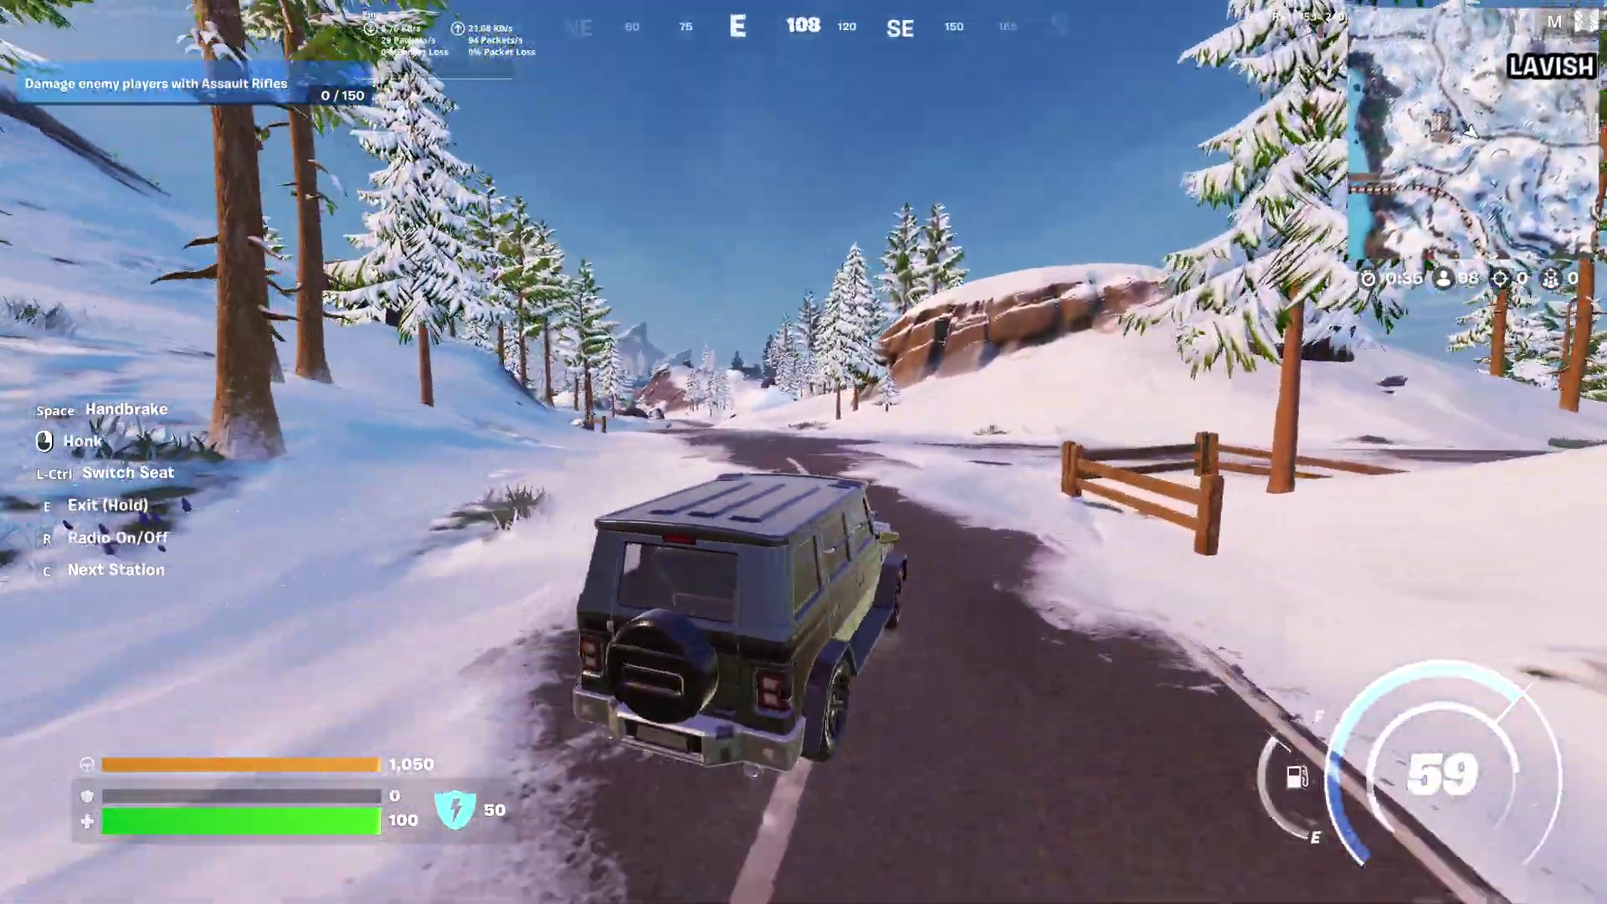
{"action": "key", "text": "w"}
{"action": "key", "text": "a"}
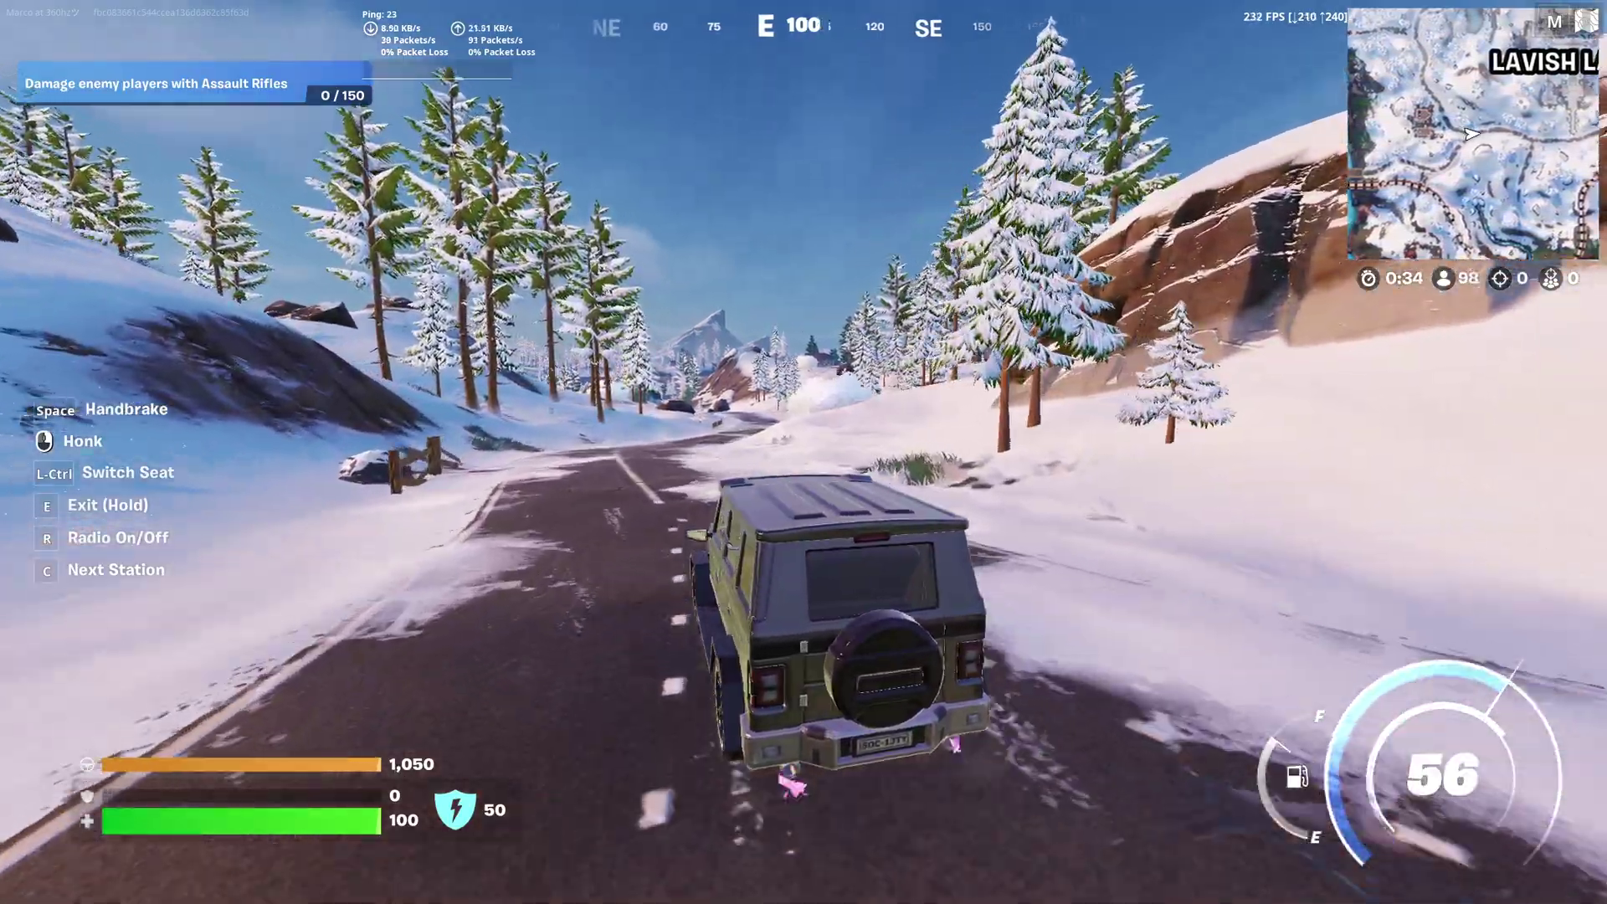
{"action": "key", "text": "w"}
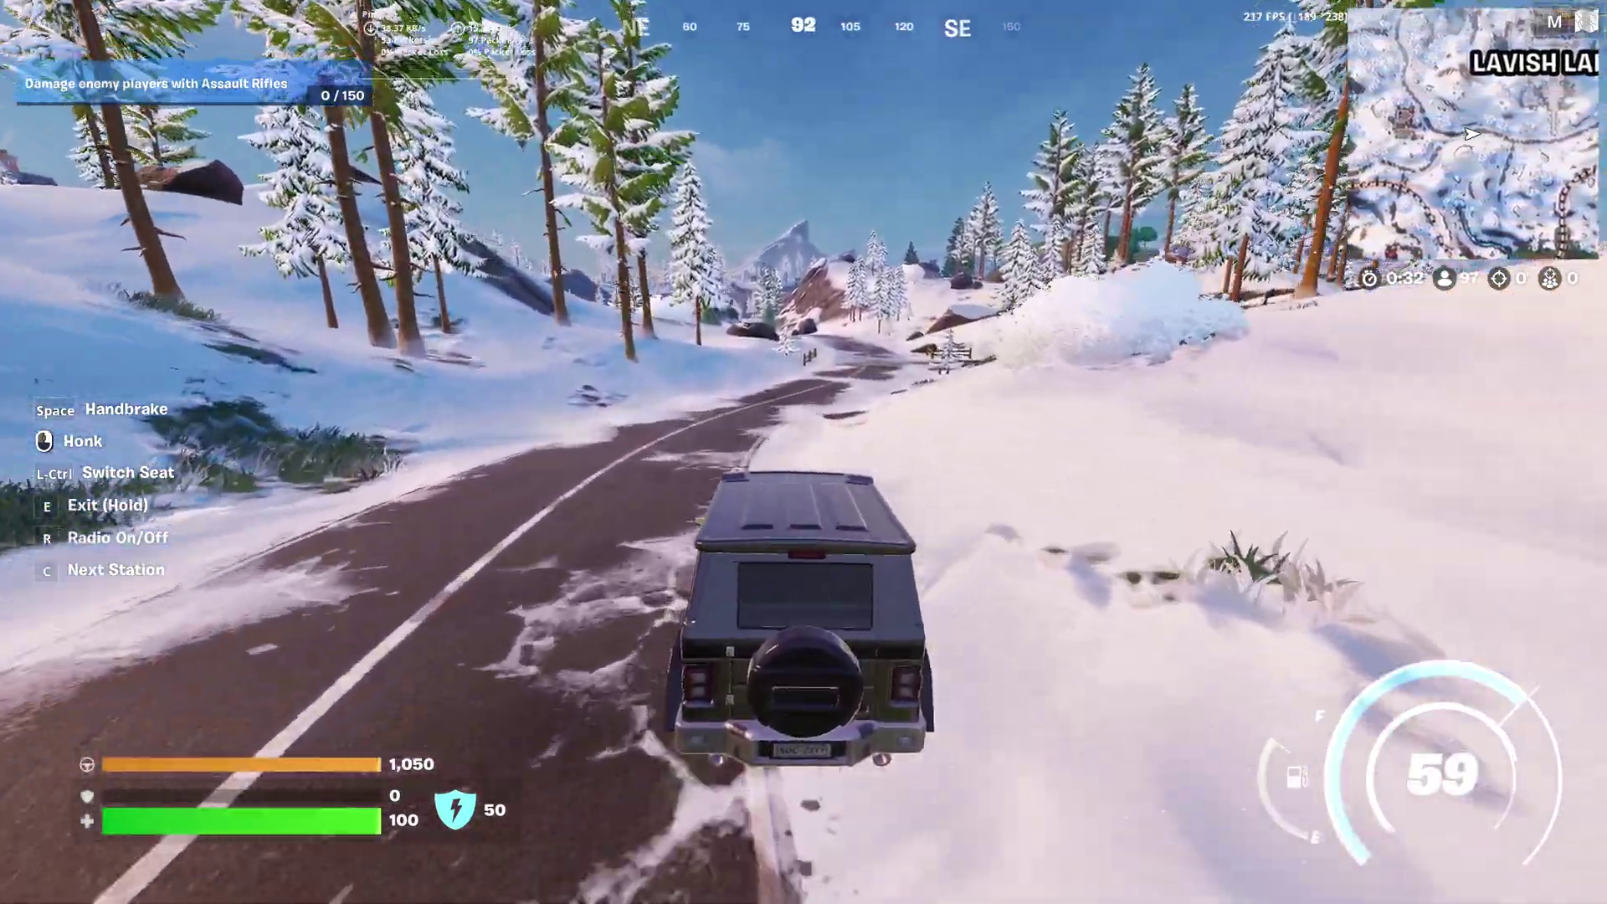
Leave the SUV, run up the snowy hillside and ready the Frenzy Auto Shotgun.
{"action": "key", "text": "e"}
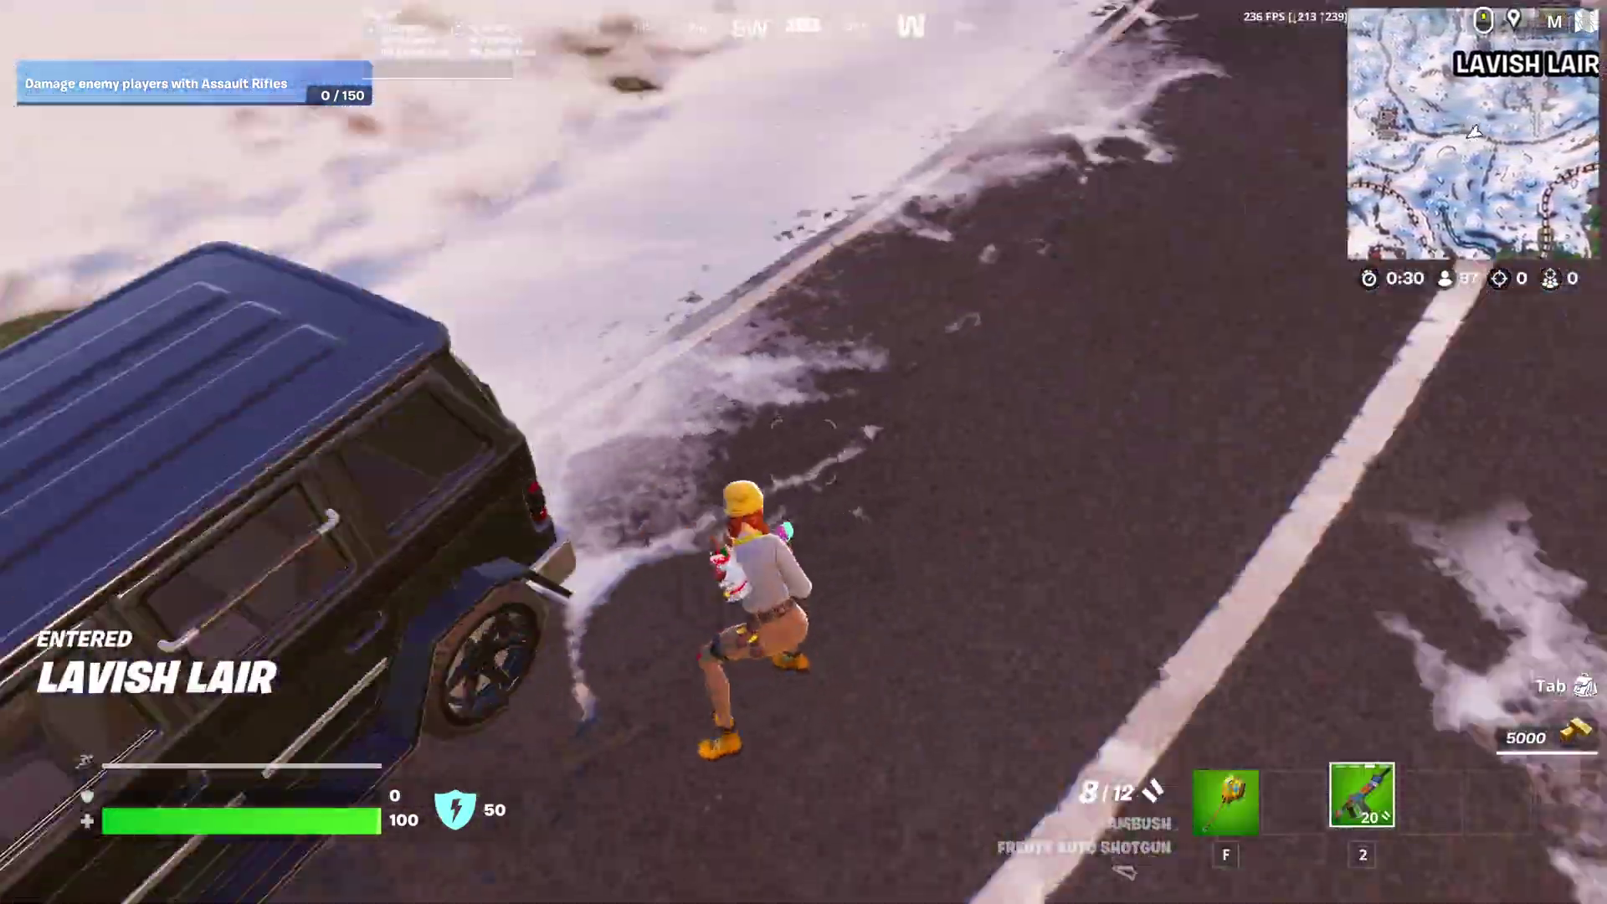
{"action": "key", "text": "w"}
{"action": "key", "text": "w"}
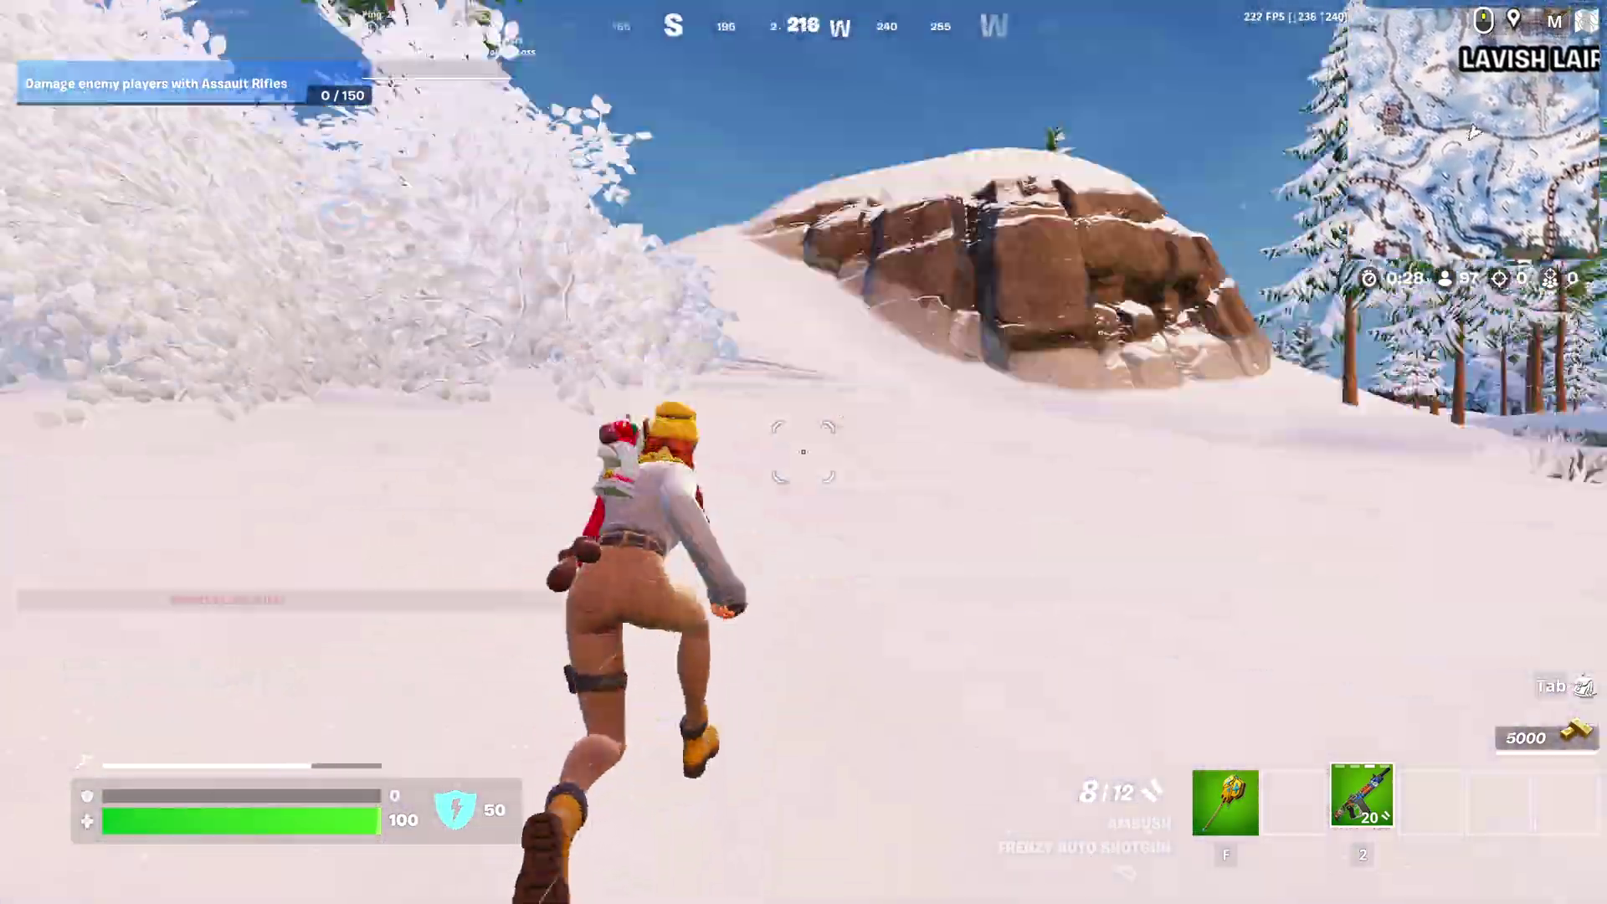
{"action": "key", "text": "w"}
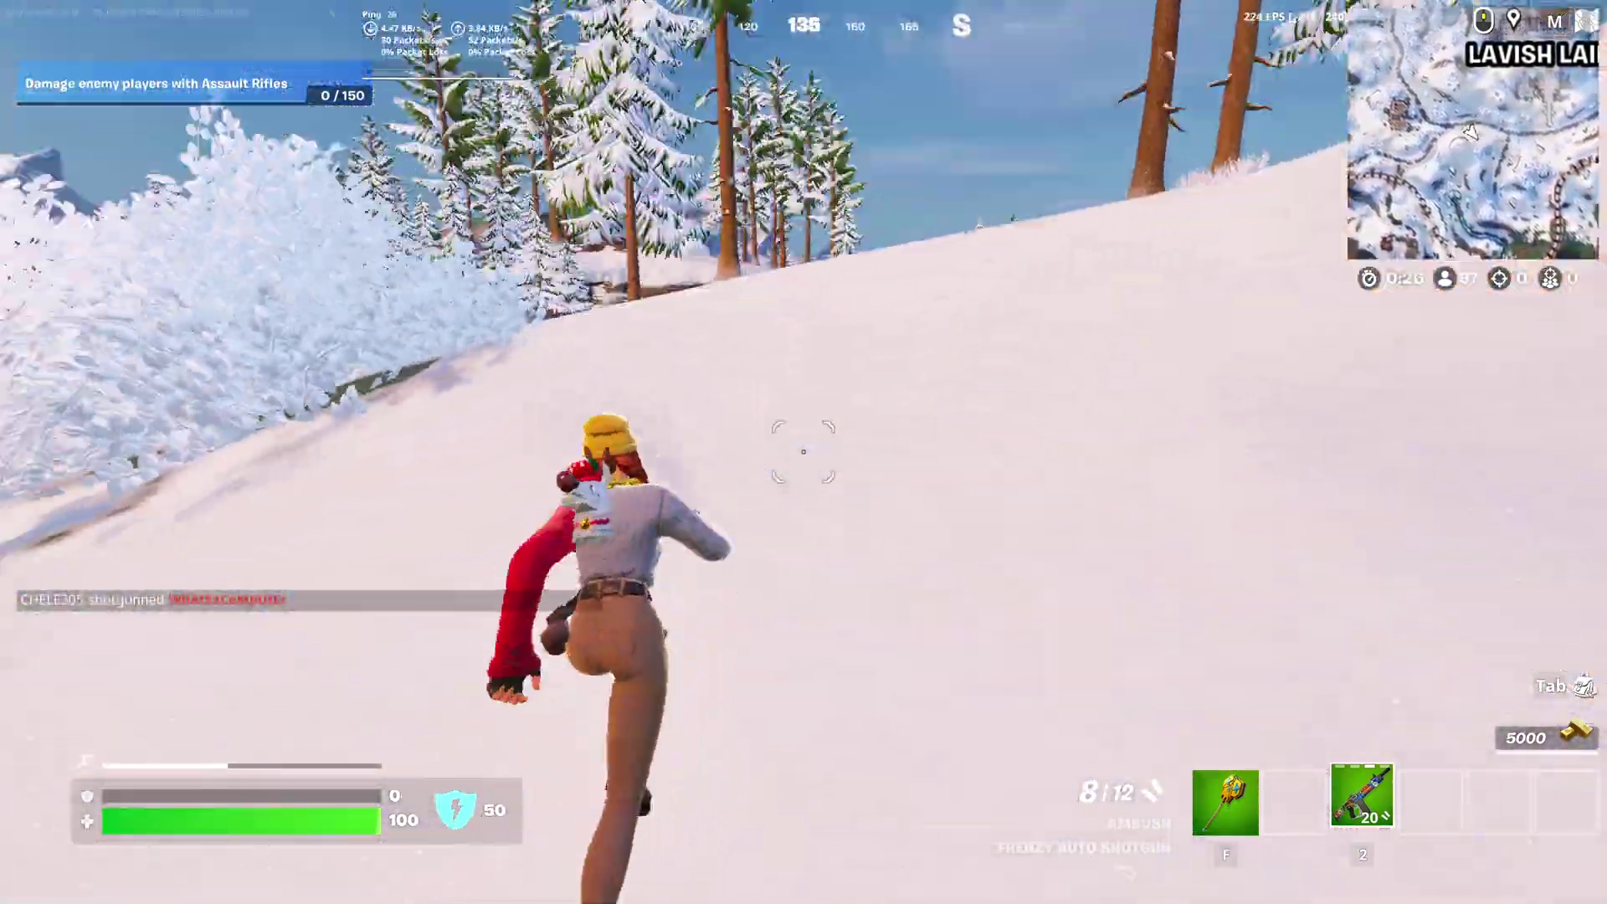
{"action": "key", "text": "2"}
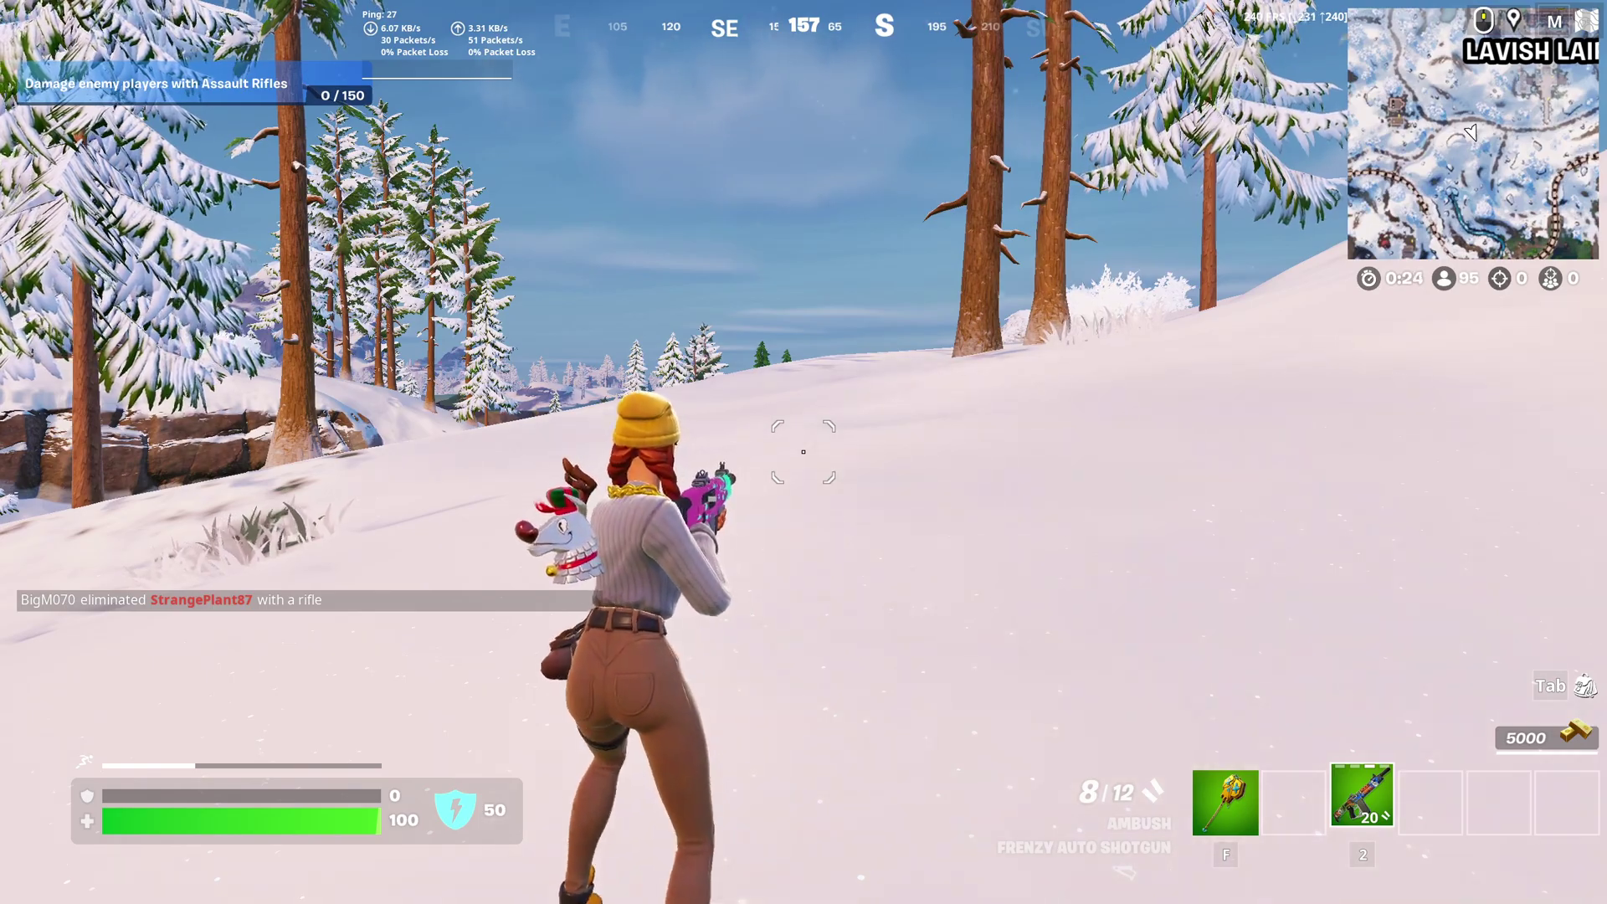
Exit the match and return to the lobby.
{"action": "key", "text": "o"}
{"action": "left_click", "coordinate": [1103, 848]}
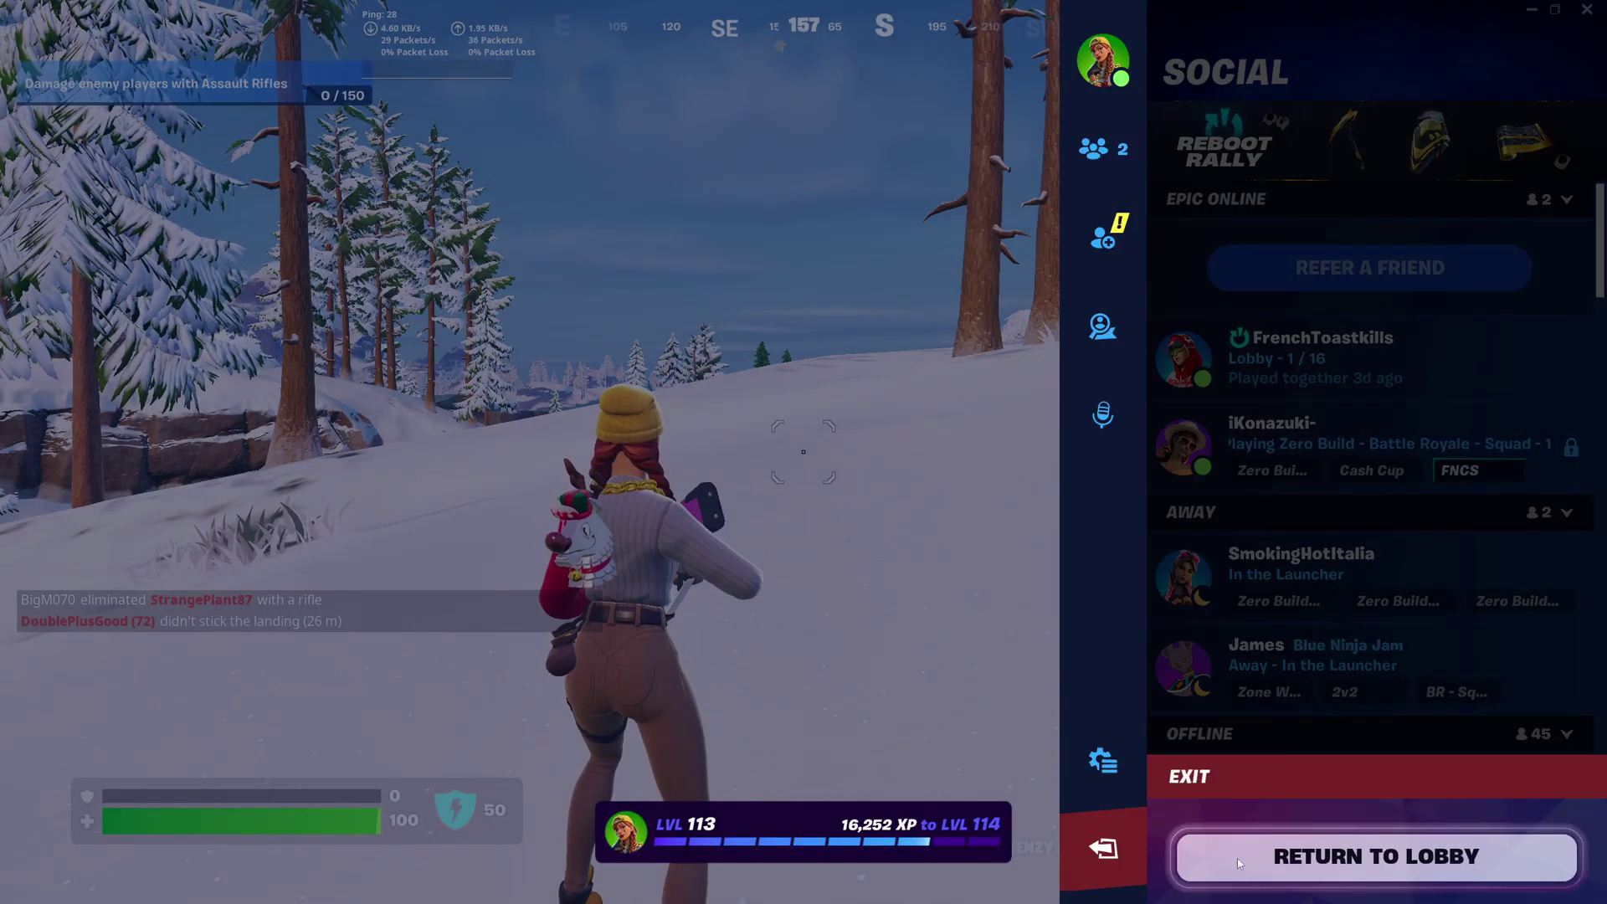
{"action": "left_click", "coordinate": [1237, 858]}
{"action": "left_click", "coordinate": [1257, 866]}
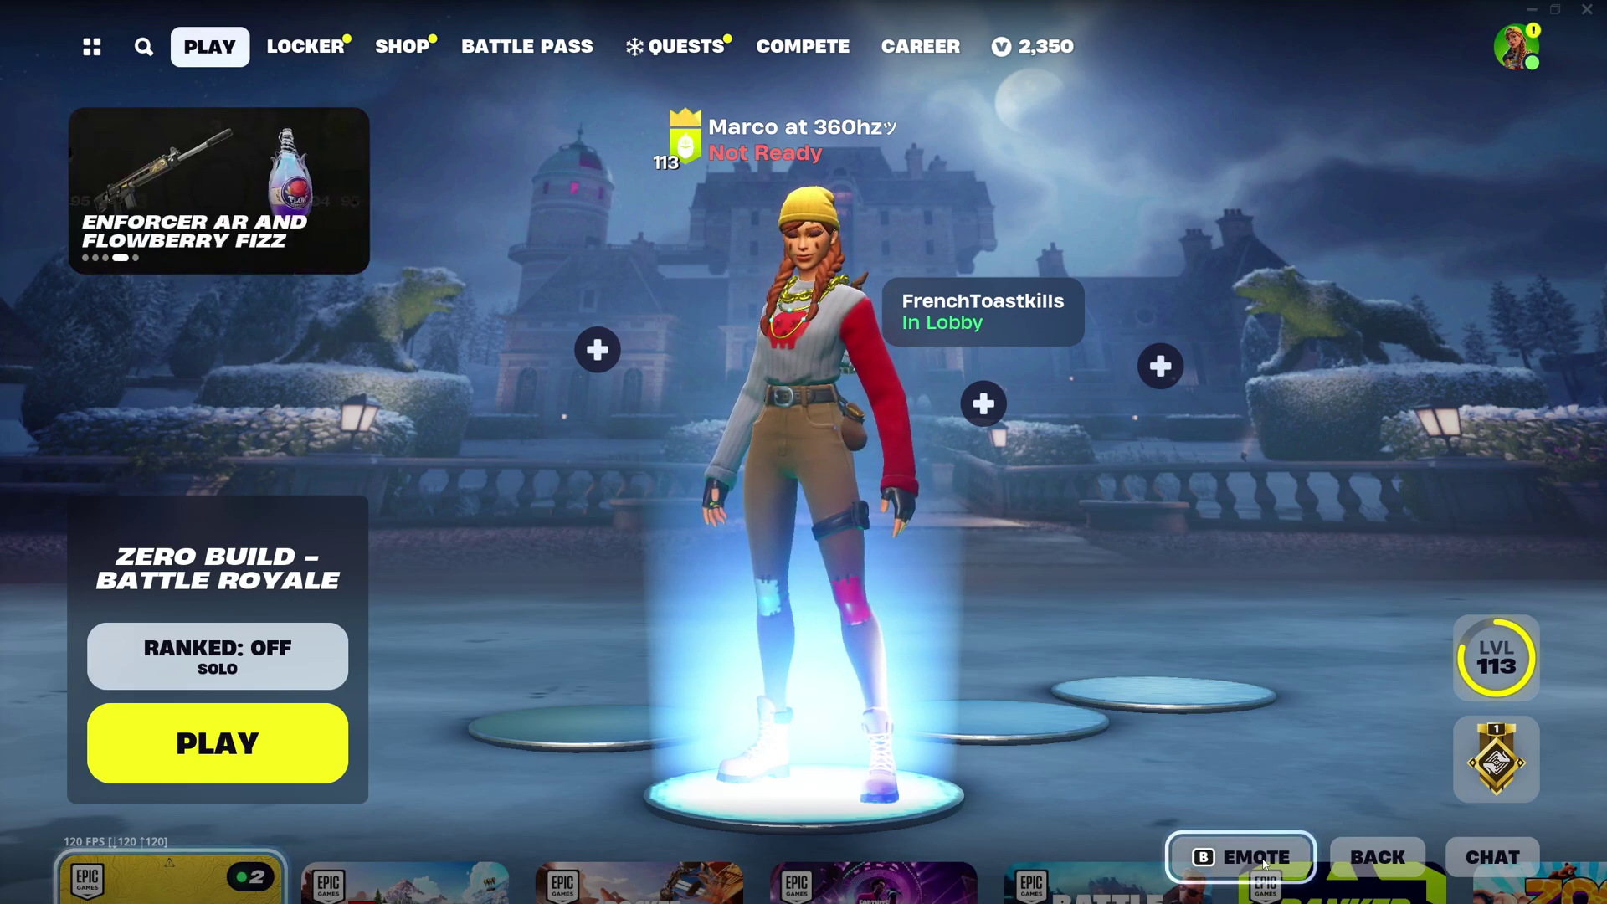
Recheck MSI Center's hardware monitoring readings after the match and close the program.
{"action": "key", "text": "super"}
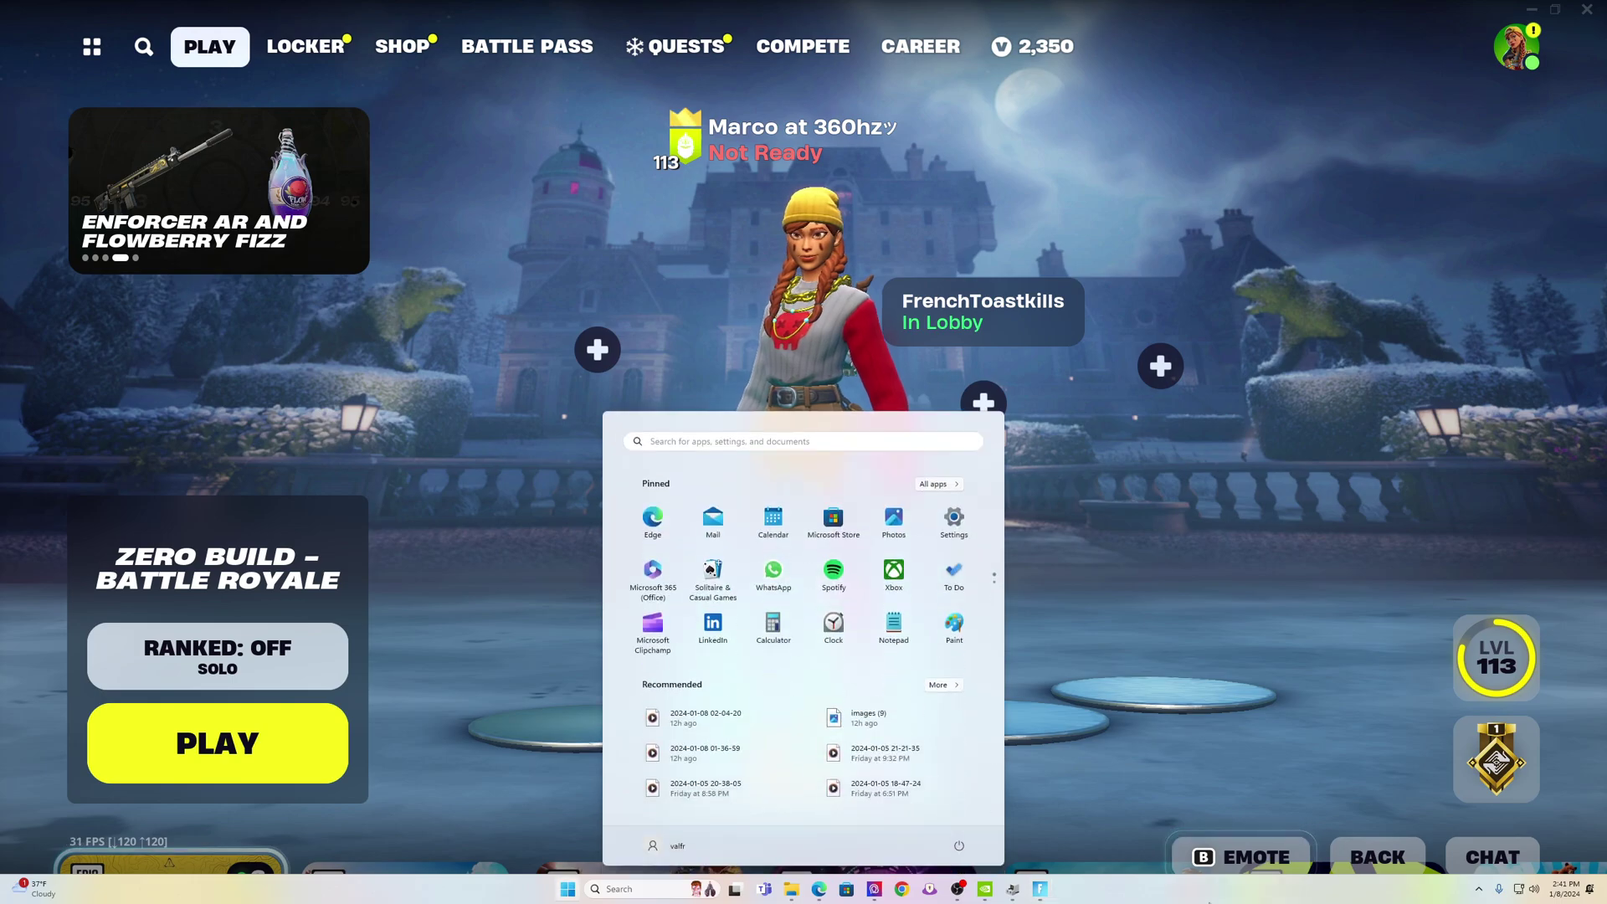
{"action": "left_click", "coordinate": [874, 889]}
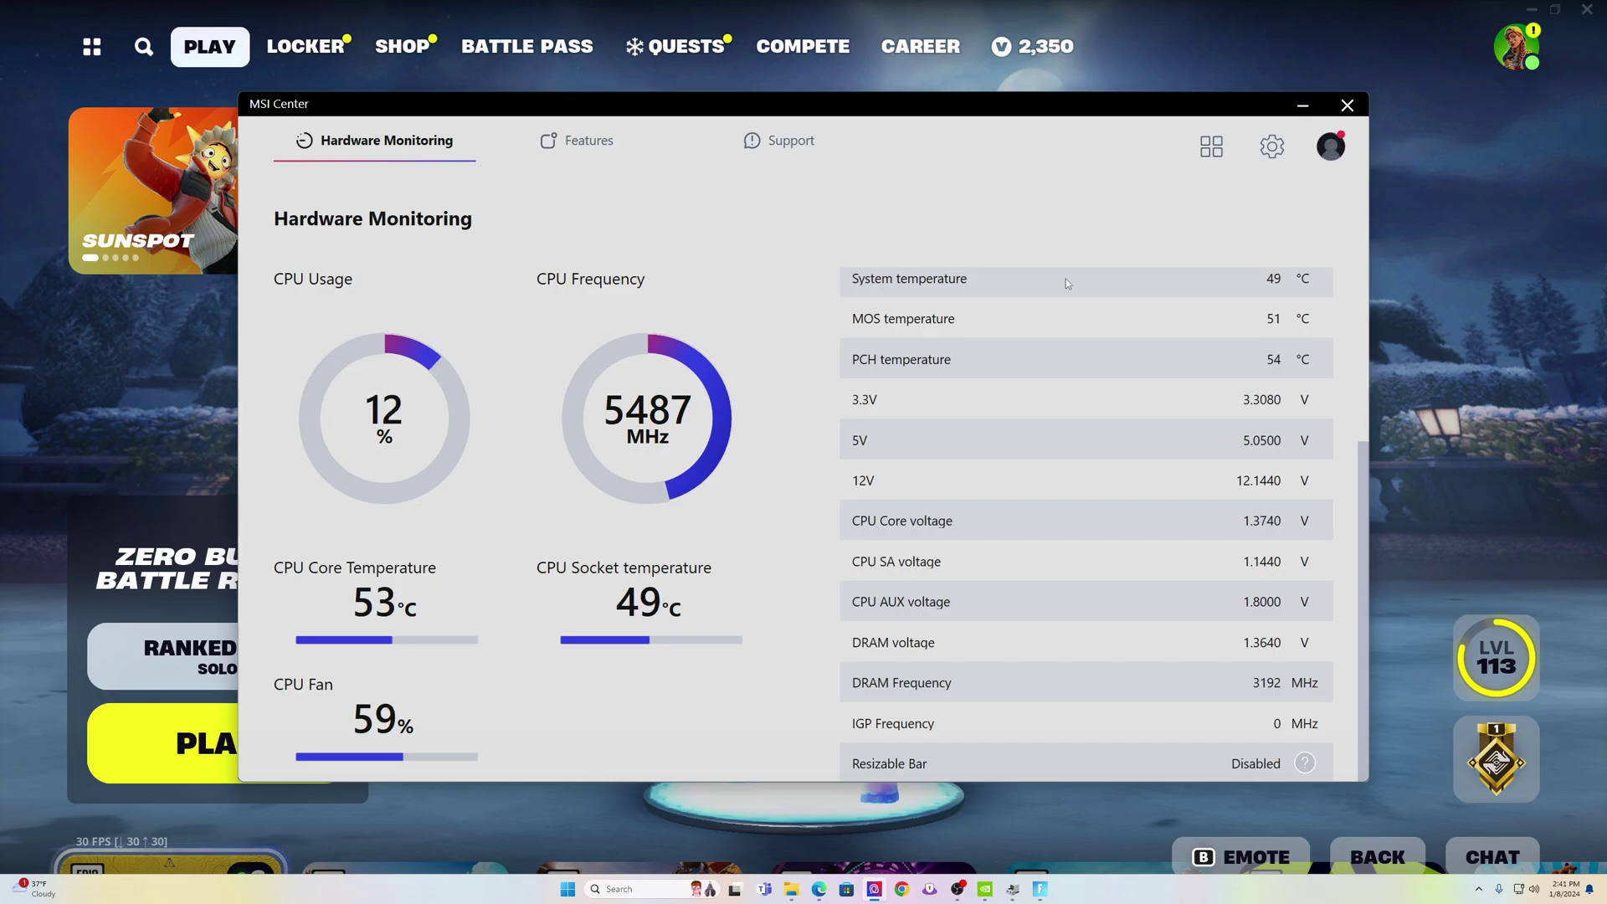
{"action": "left_click", "coordinate": [1347, 105]}
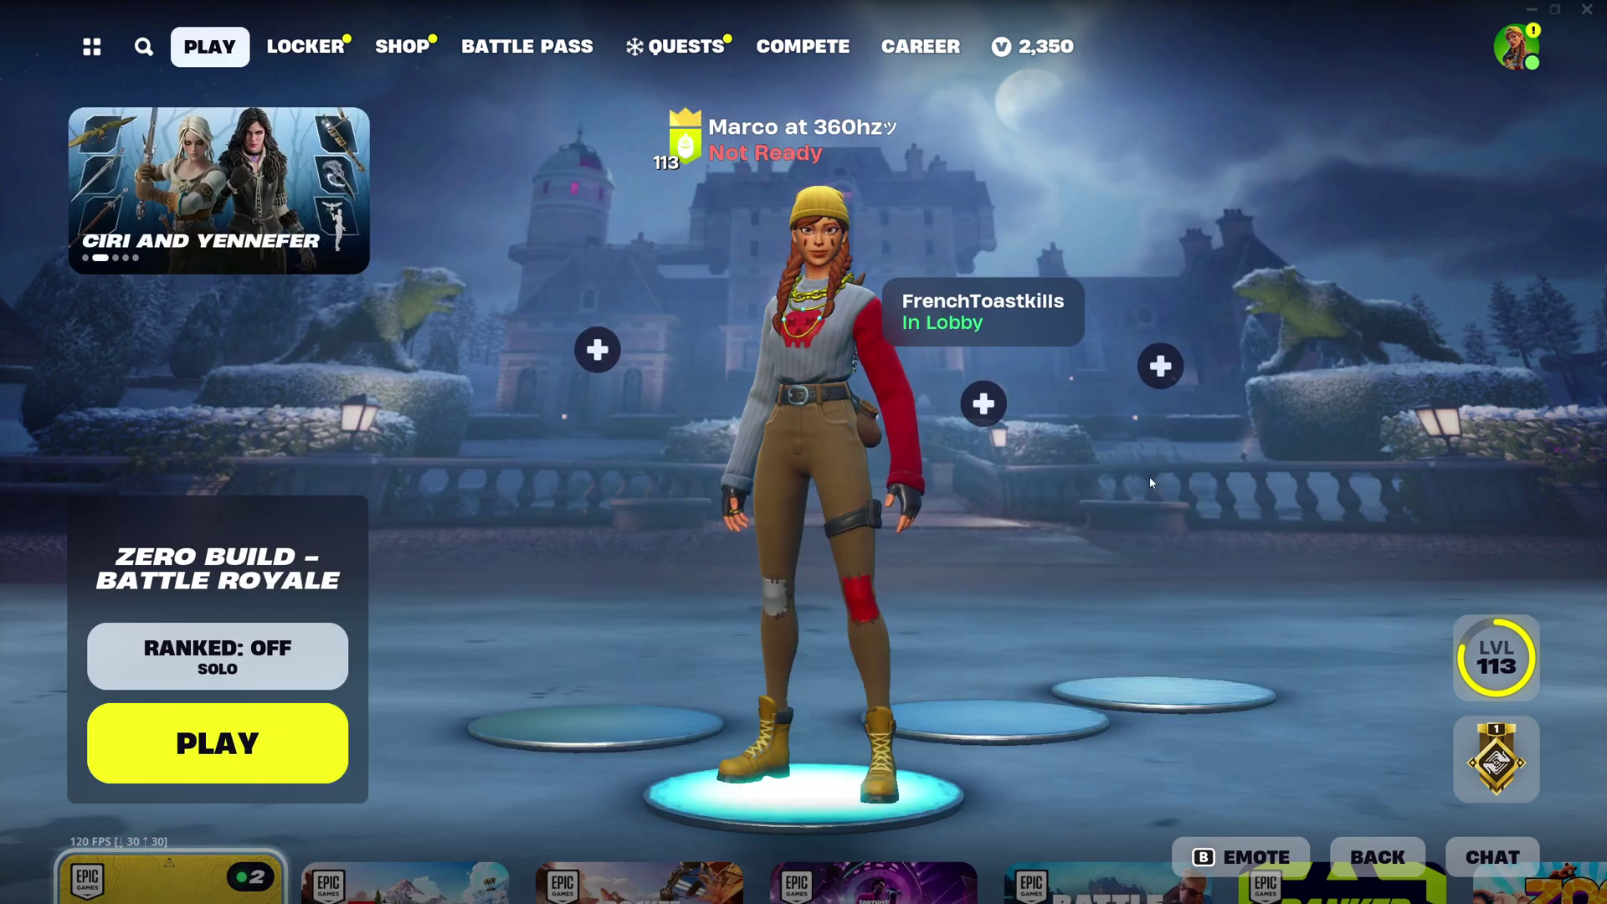